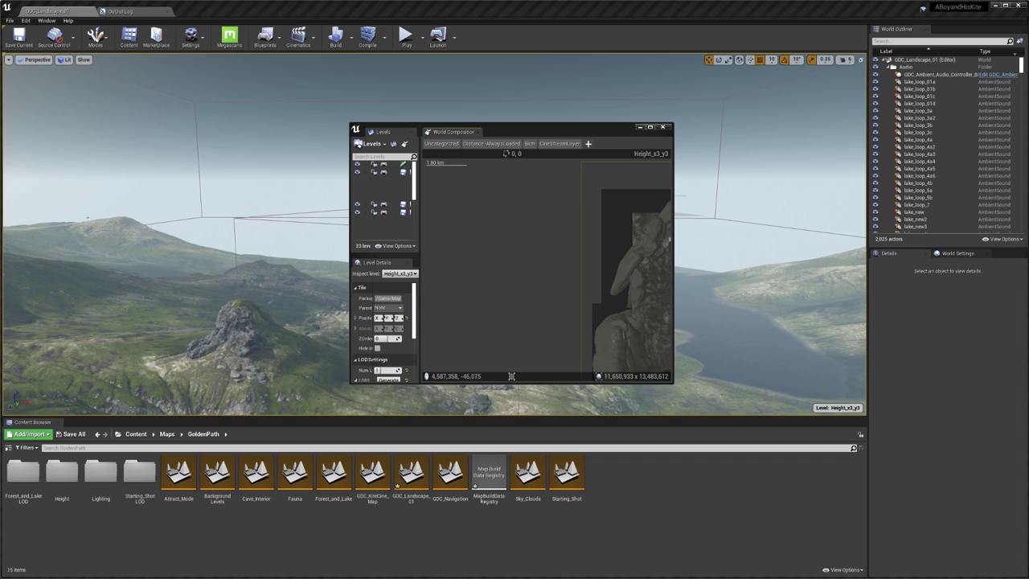
Step: Look around the interior of the Highrise level and select the wing_wall_2_glass_2 mesh
drag(561, 129, 583, 135)
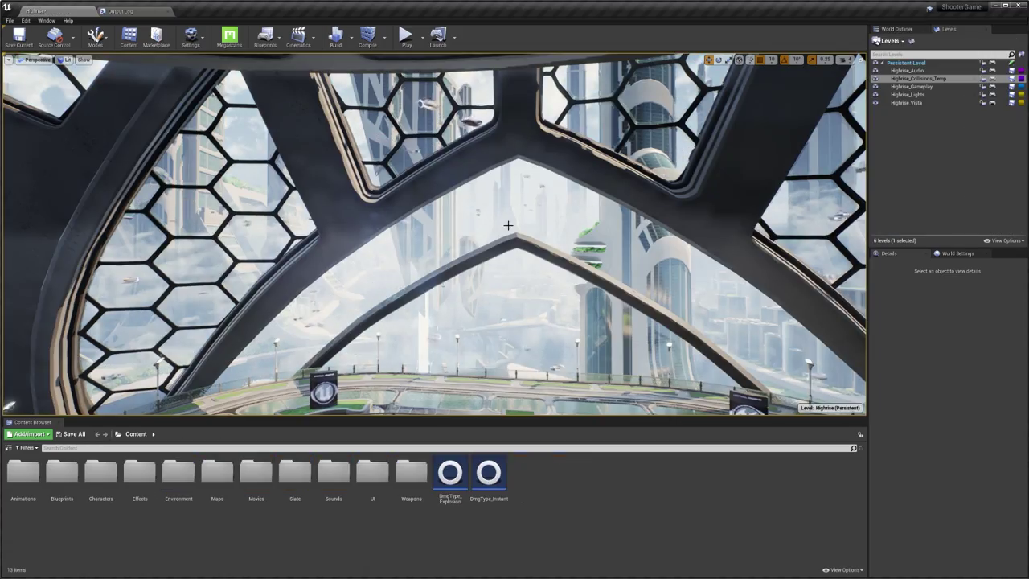
right_drag(508, 225, 265, 257)
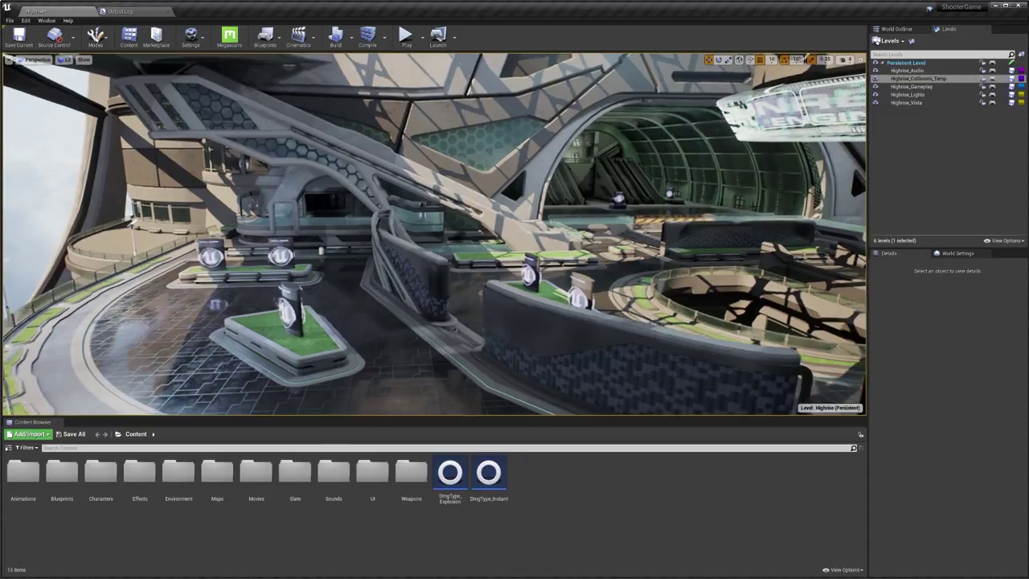
right_drag(434, 234, 426, 234)
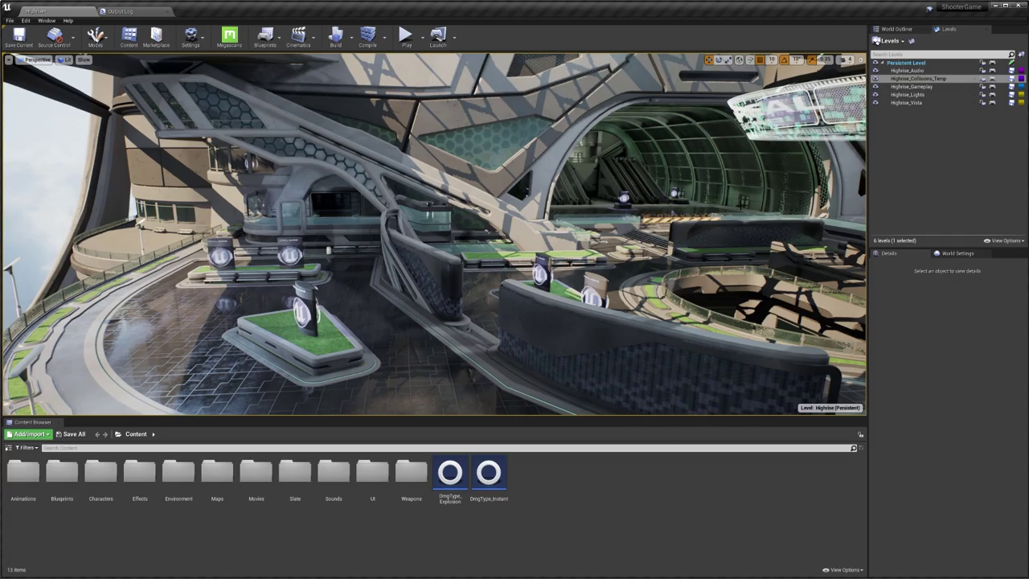
right_drag(434, 234, 515, 252)
click(611, 262)
click(415, 252)
mouse_move(389, 256)
right_down()
mouse_move(450, 255)
mouse_move(390, 256)
right_up()
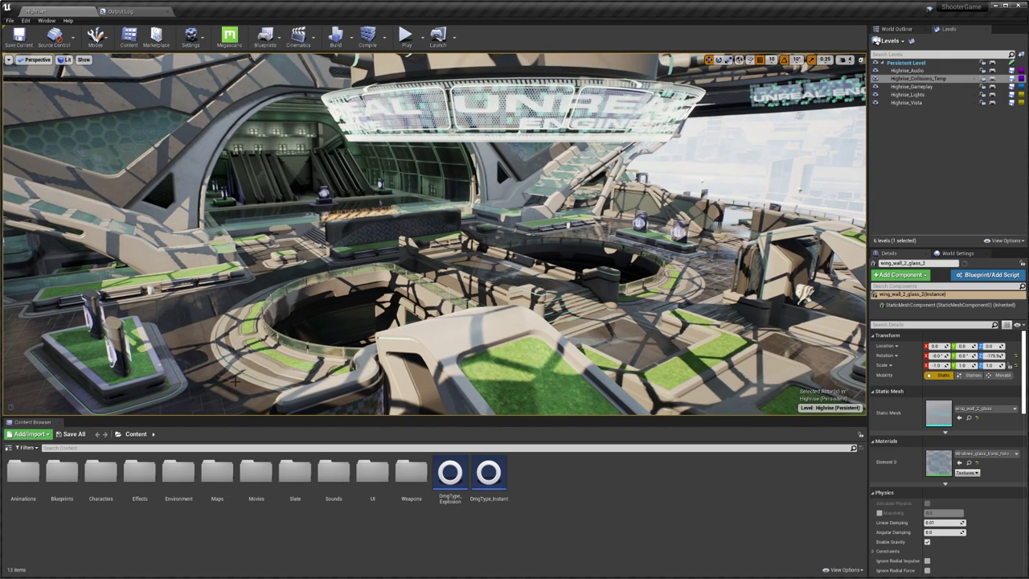
Step: Search the project content for Highrise and select the main Highrise level asset
text(ighrise)
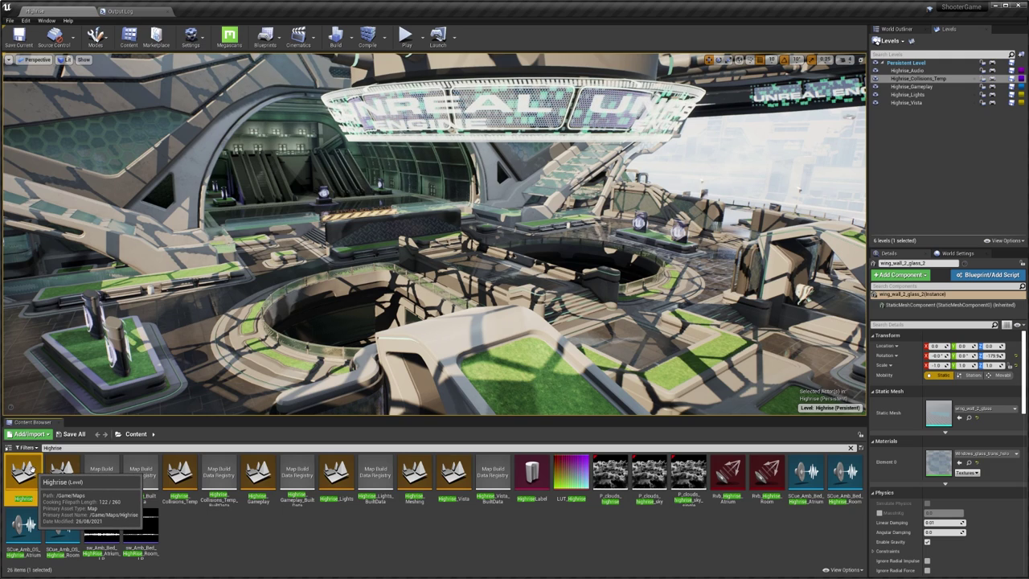
right_click(32, 471)
click(29, 470)
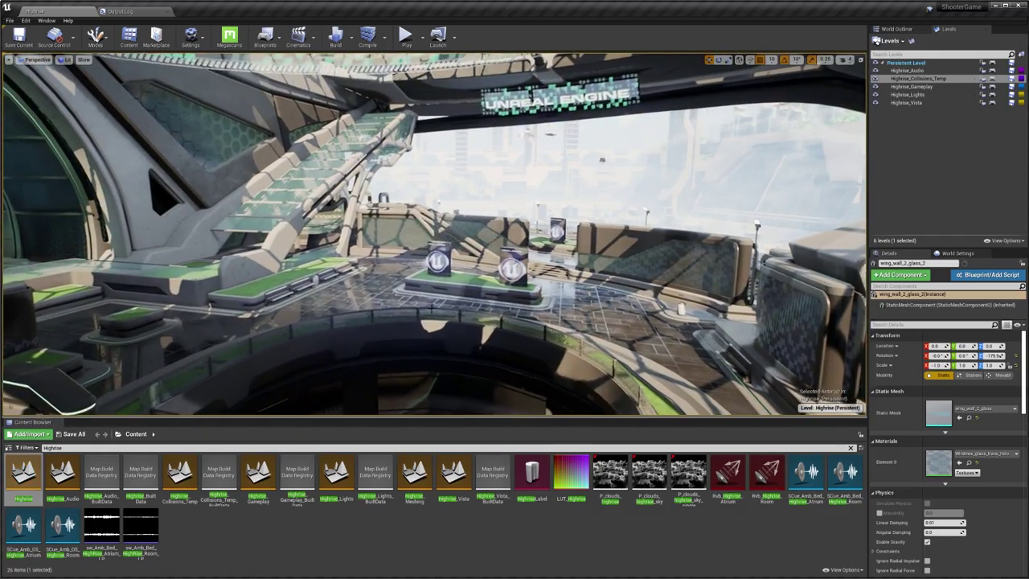
Step: Go through the Highrise sublevels for audio, collisions, gameplay, lights and vista, and examine their content in the scene
click(916, 71)
click(916, 79)
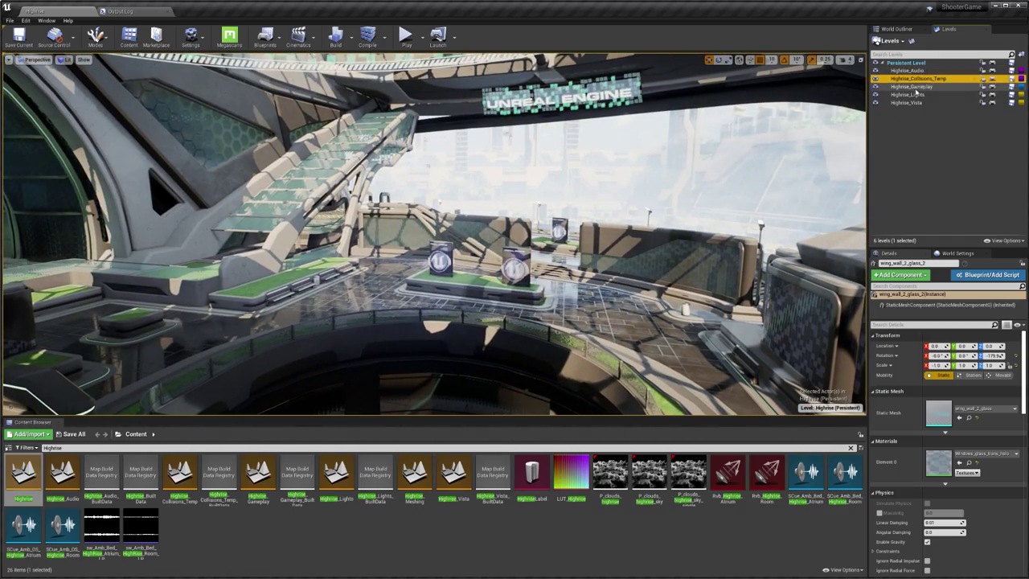
click(916, 88)
click(916, 96)
click(916, 103)
click(915, 71)
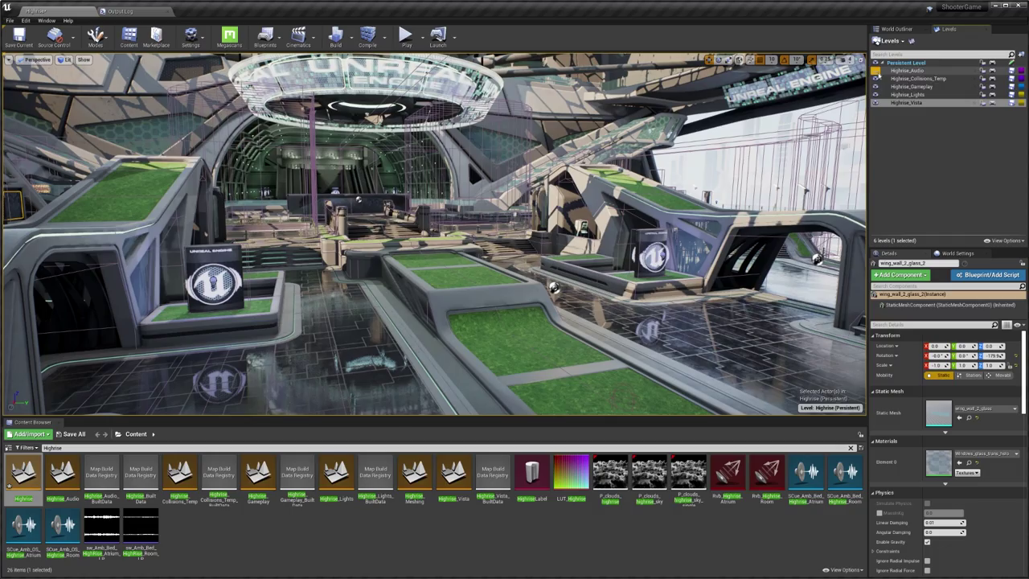
right_drag(514, 214, 458, 215)
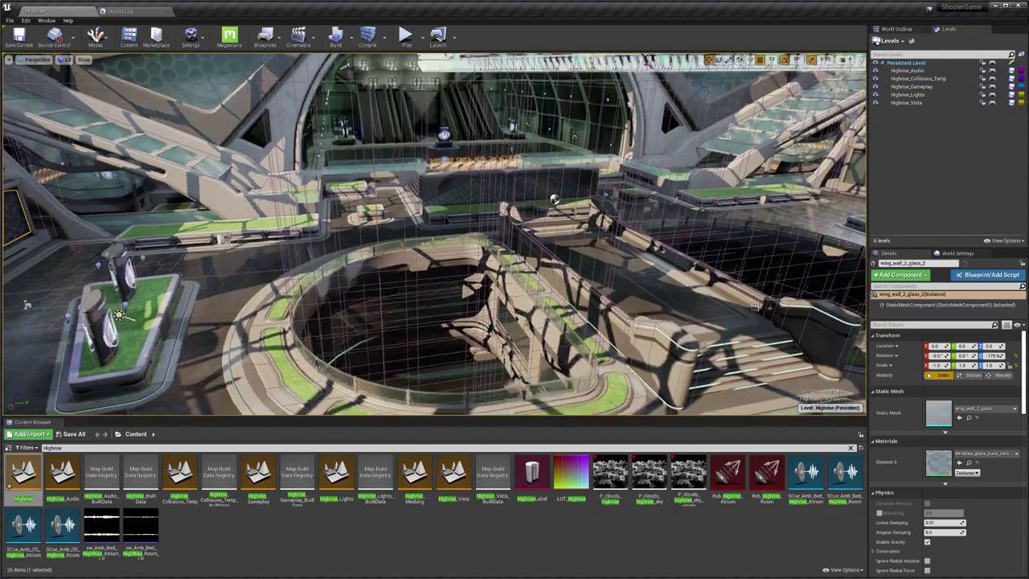
mouse_move(456, 193)
right_down()
mouse_move(447, 193)
mouse_move(450, 210)
mouse_move(456, 193)
right_up()
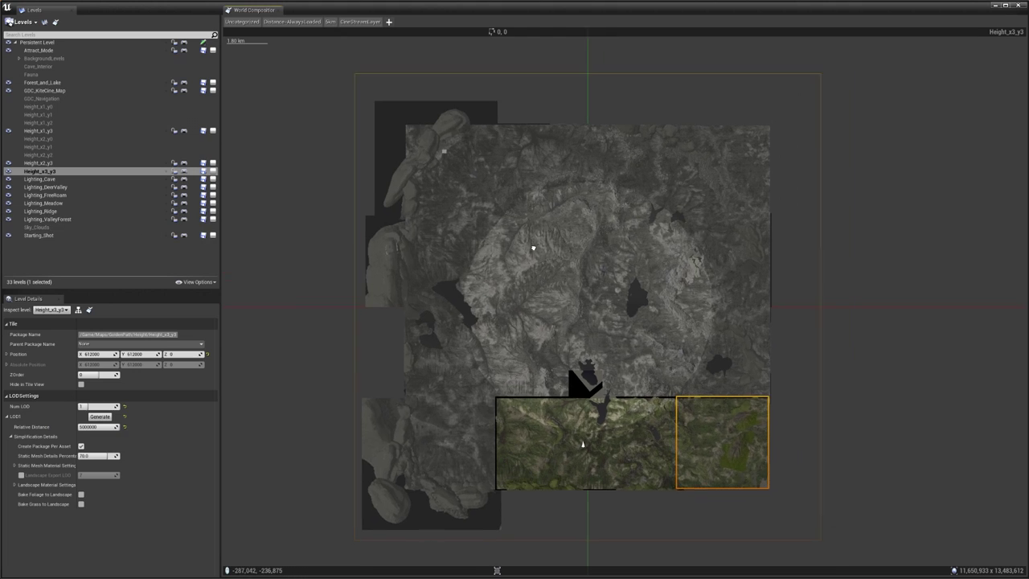
Step: Box-select the landscape tiles on the world composition map and open the map's context options
right_drag(794, 503, 857, 432)
drag(842, 453, 349, 34)
right_click(868, 260)
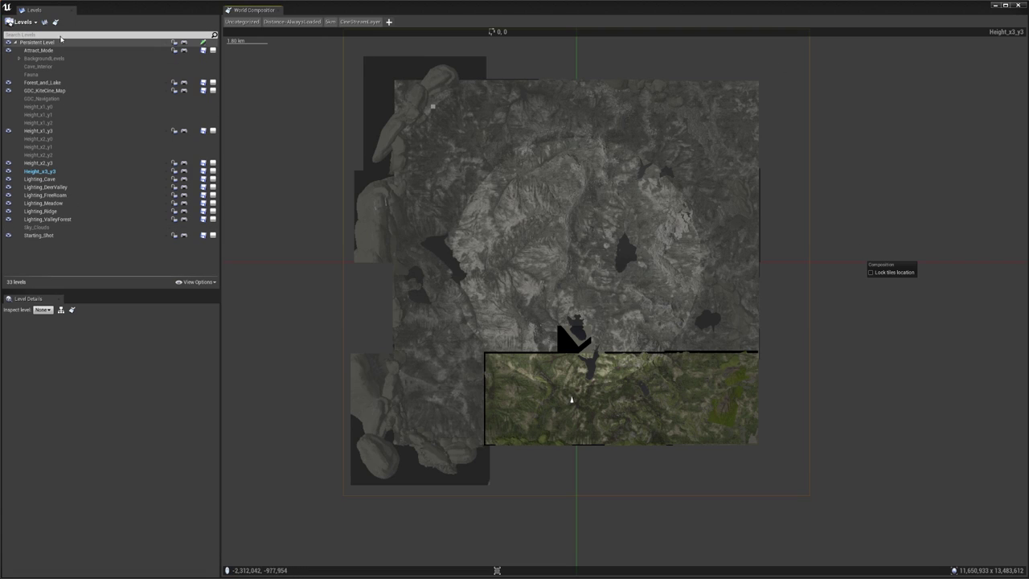
Step: Expand the BackgroundLevels level and look through the list of its sublevels
click(21, 59)
click(20, 59)
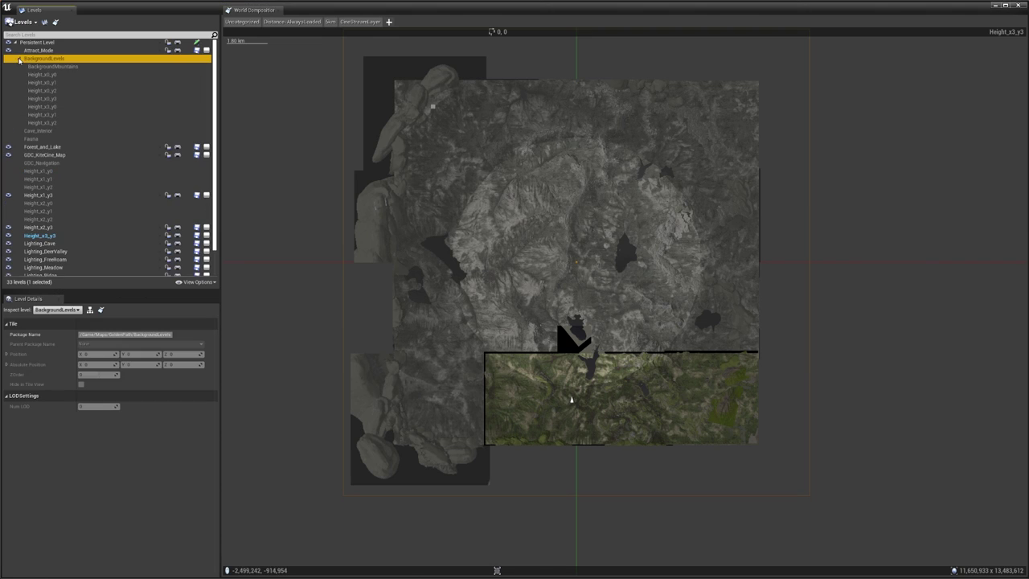
scroll(80, 168, down, 3)
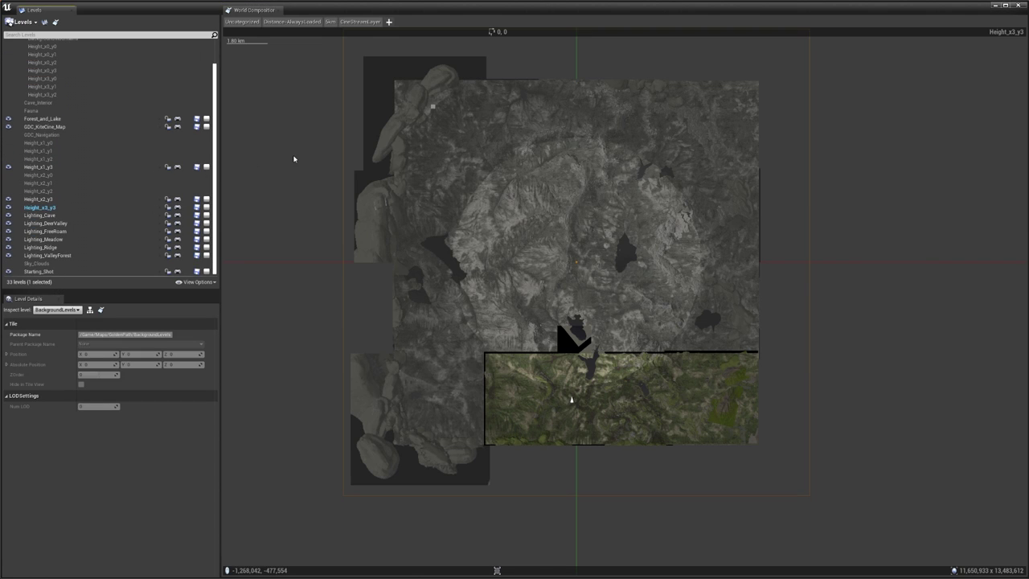
Step: Box-select the landscape tiles to view their boundaries, and clear the selection
drag(796, 443, 394, 80)
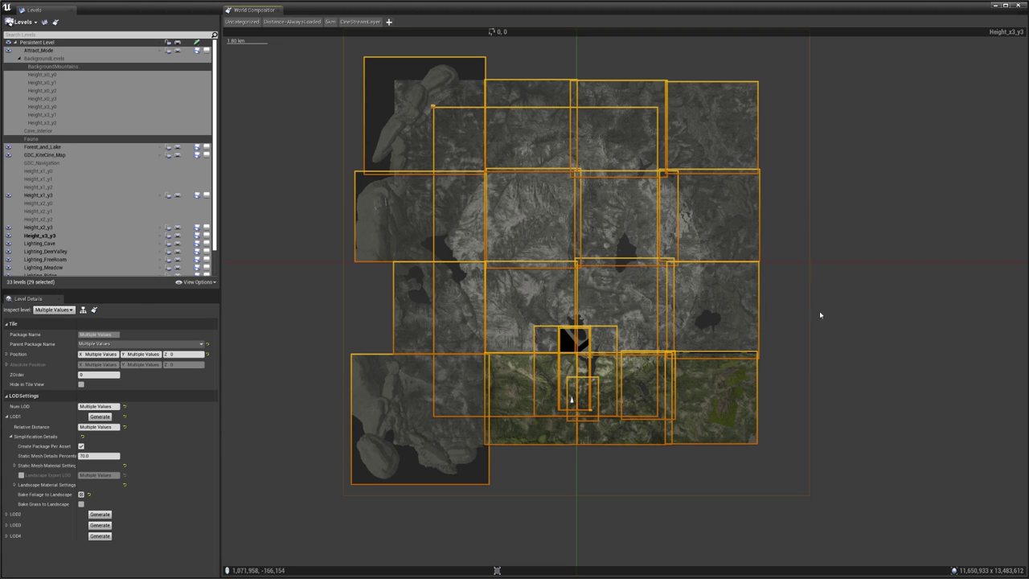
click(774, 199)
right_drag(787, 235, 797, 285)
scroll(813, 336, up, 1)
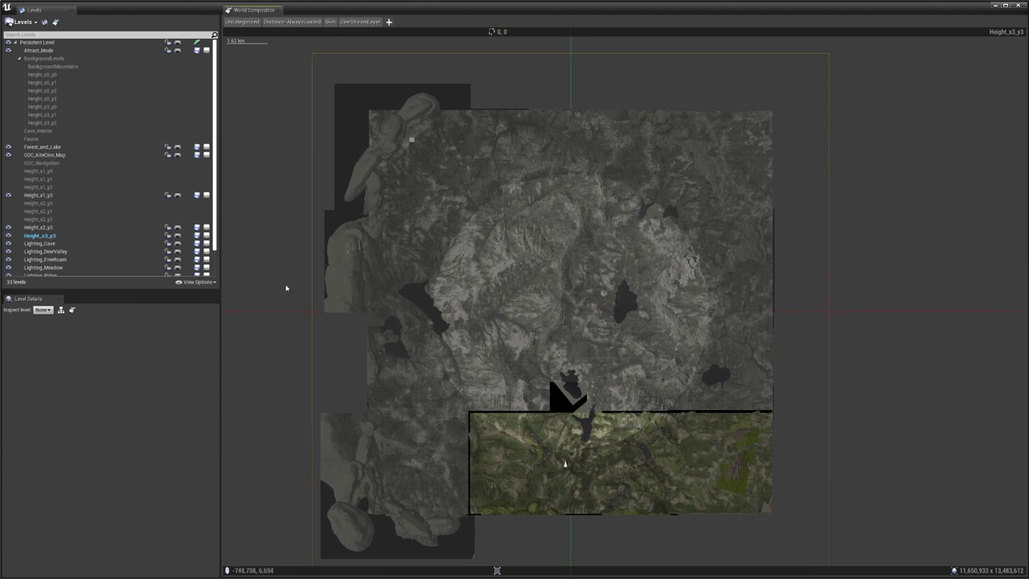
Step: Box-select the overlapping height tiles on the map and open the level options for the selection
scroll(205, 129, down, 2)
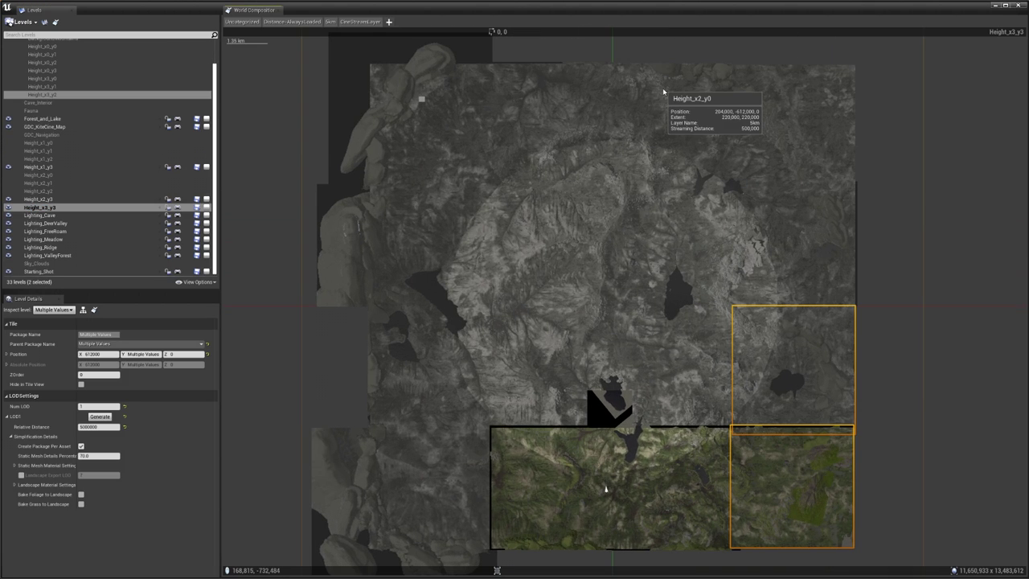
drag(887, 79, 442, 485)
right_click(703, 256)
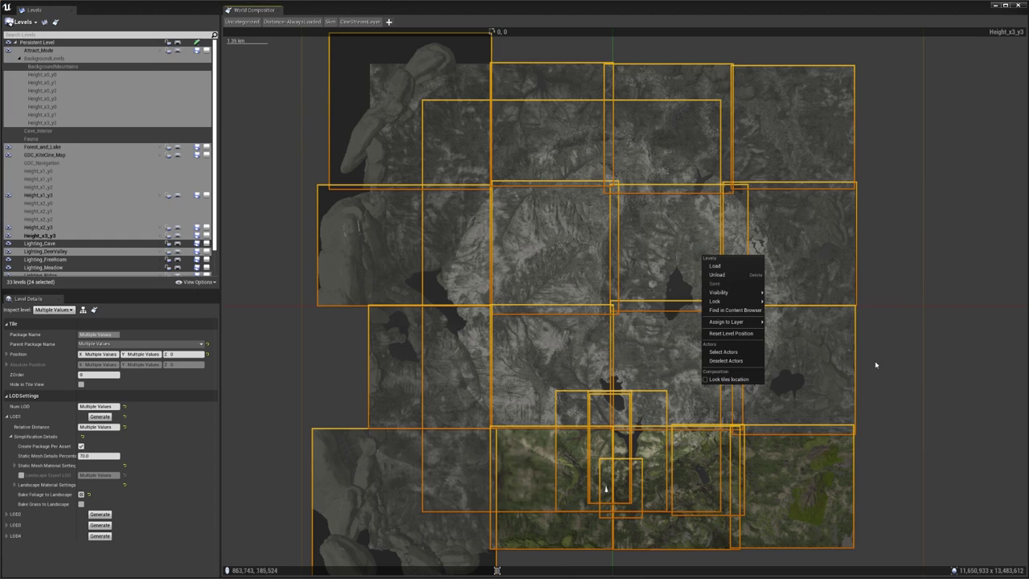
right_drag(916, 357, 917, 300)
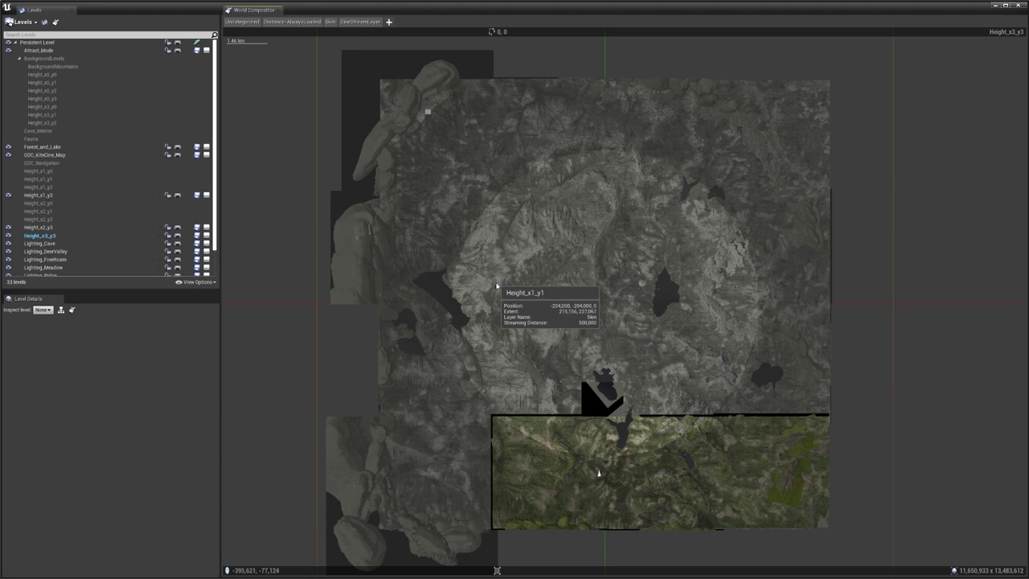
Step: Select the easternmost height tiles, and make the Height_x2_y3 tile the current level
drag(860, 406, 753, 118)
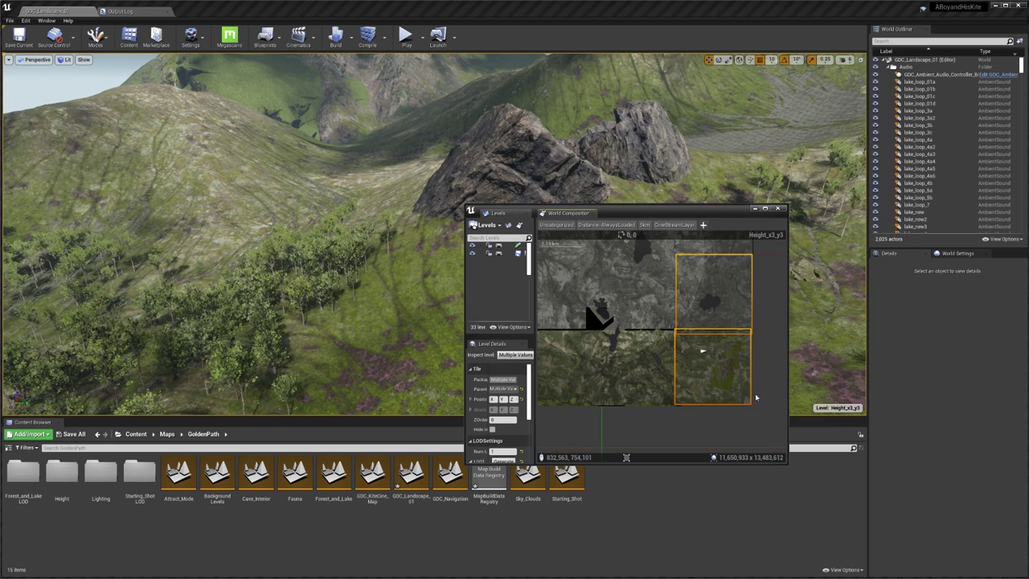
click(733, 384)
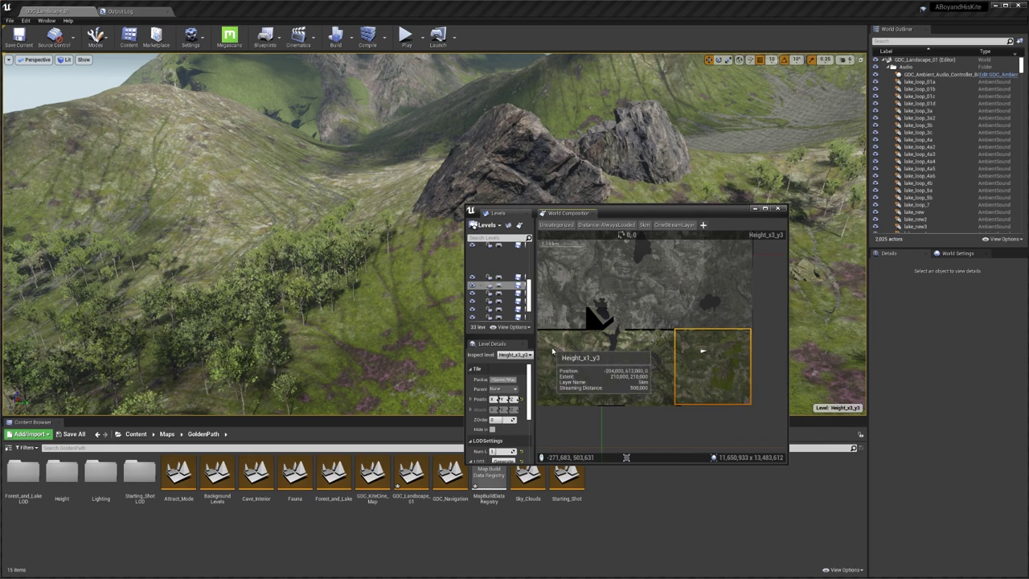
double_click(660, 359)
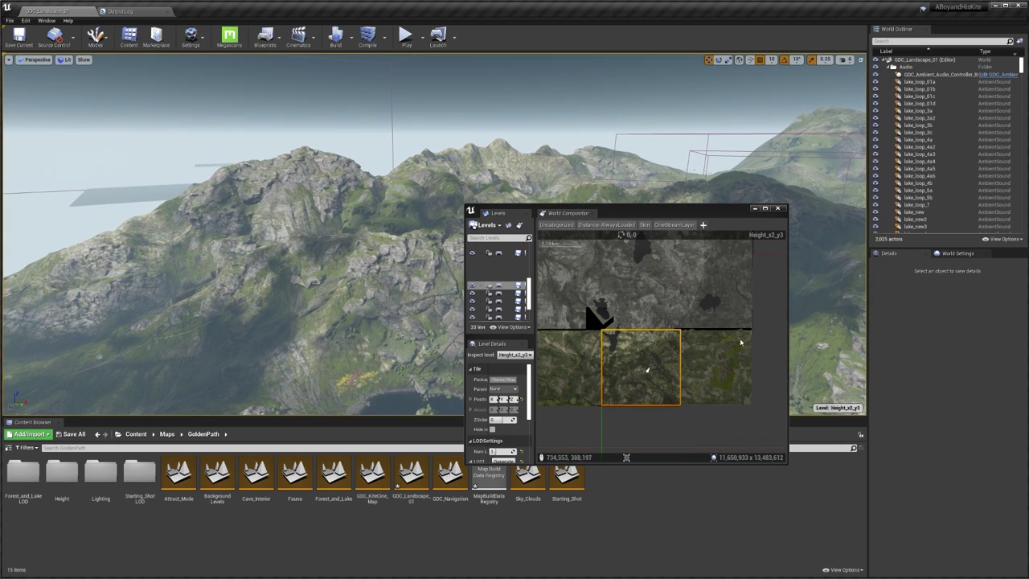
Step: Select the Height_x3_y3 tile on the map and open its level options
right_drag(678, 405, 635, 393)
scroll(688, 368, up, 1)
drag(563, 396, 723, 361)
click(724, 363)
right_click(704, 345)
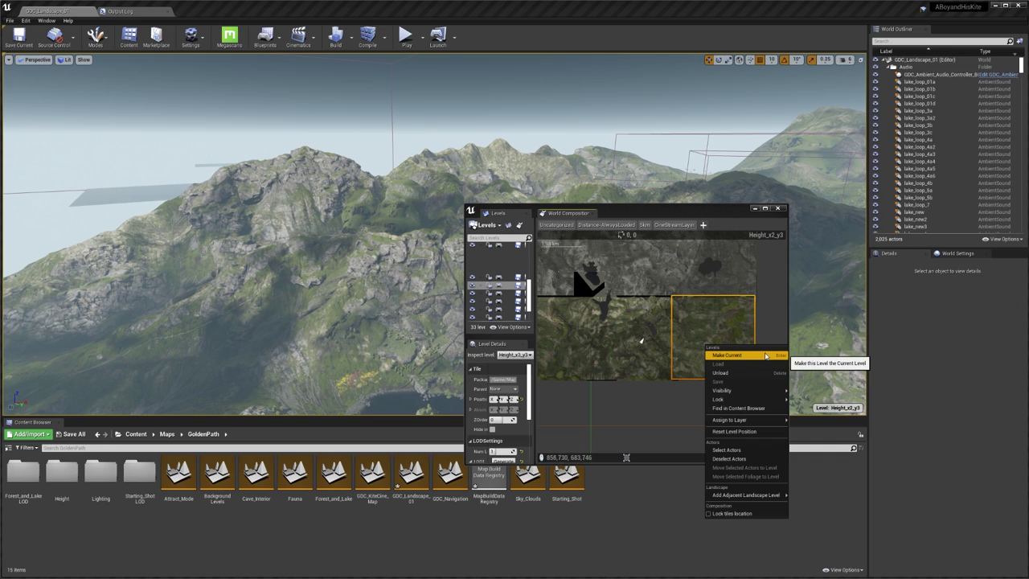
scroll(707, 323, down, 1)
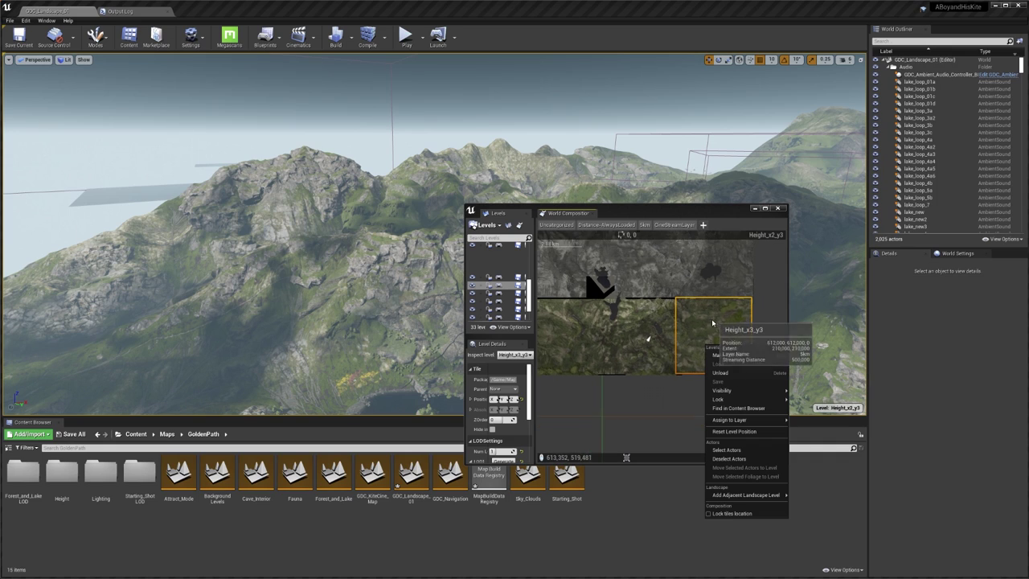
Step: Examine the details of the height tiles across the whole map, and close the World Composition window
right_drag(675, 304, 664, 339)
scroll(655, 337, down, 1)
scroll(667, 346, down, 2)
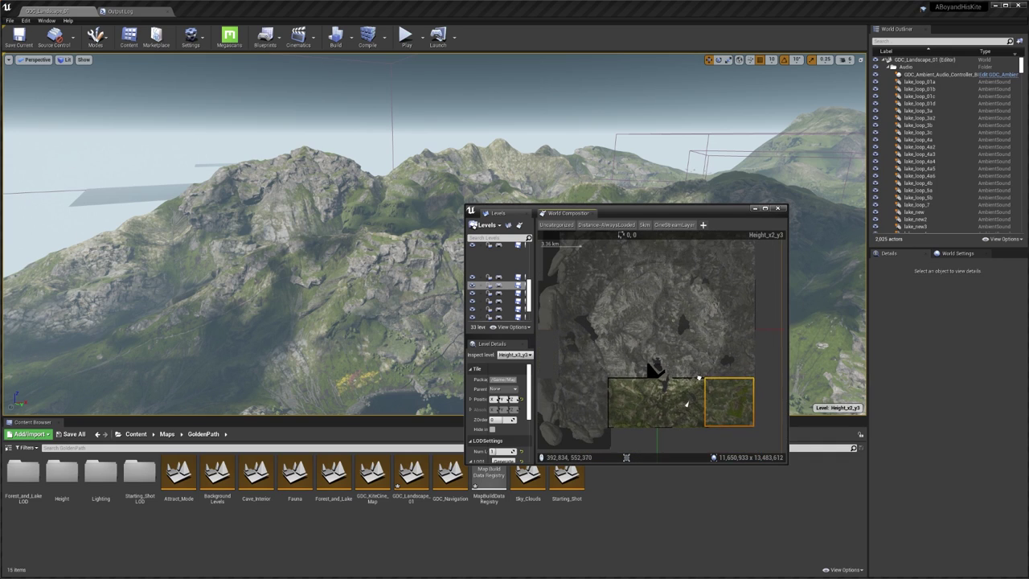
scroll(687, 354, down, 1)
right_drag(577, 249, 602, 300)
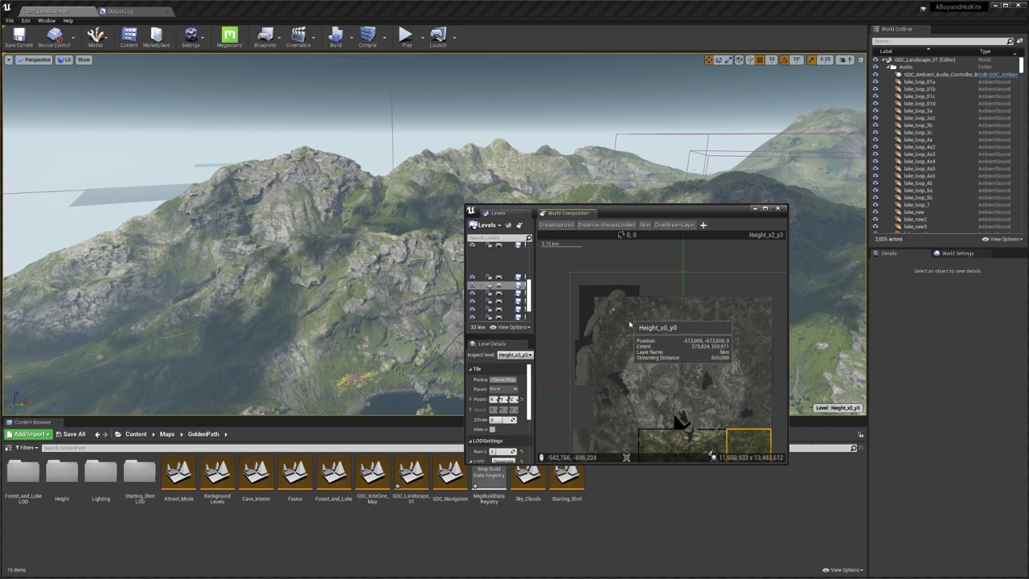
scroll(669, 372, up, 3)
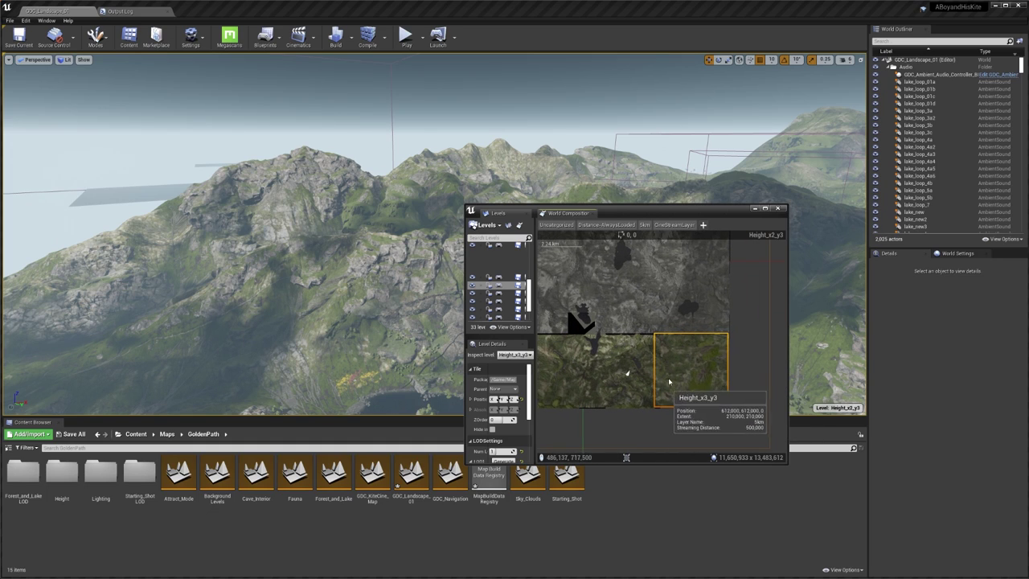
click(777, 208)
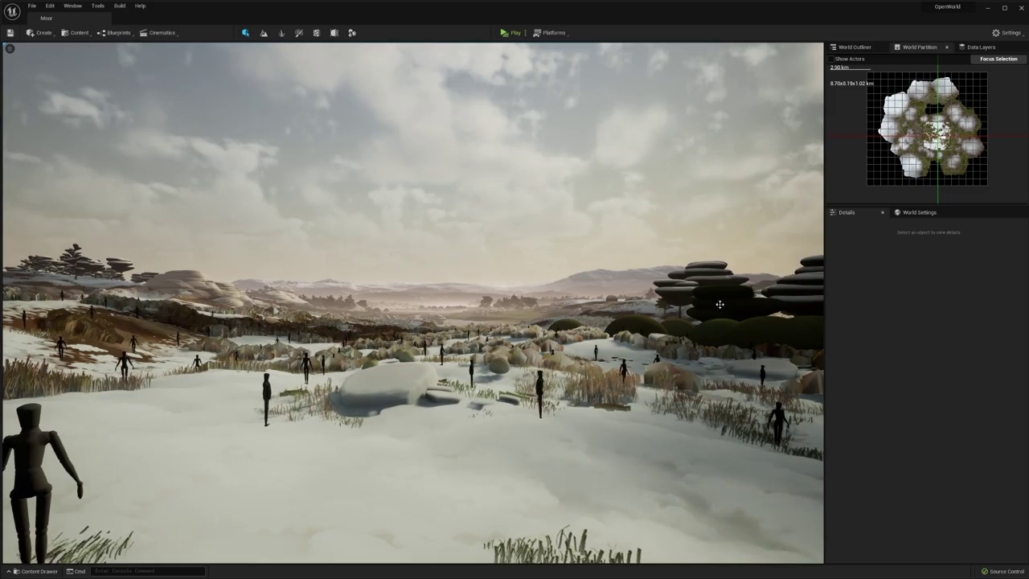
Step: Switch to the OpenWorld project and fly over the Moor landscape to examine its terrain and foliage
key(w)
right_drag(719, 304, 518, 302)
mouse_move(703, 325)
right_down()
mouse_move(808, 321)
mouse_move(693, 313)
right_up()
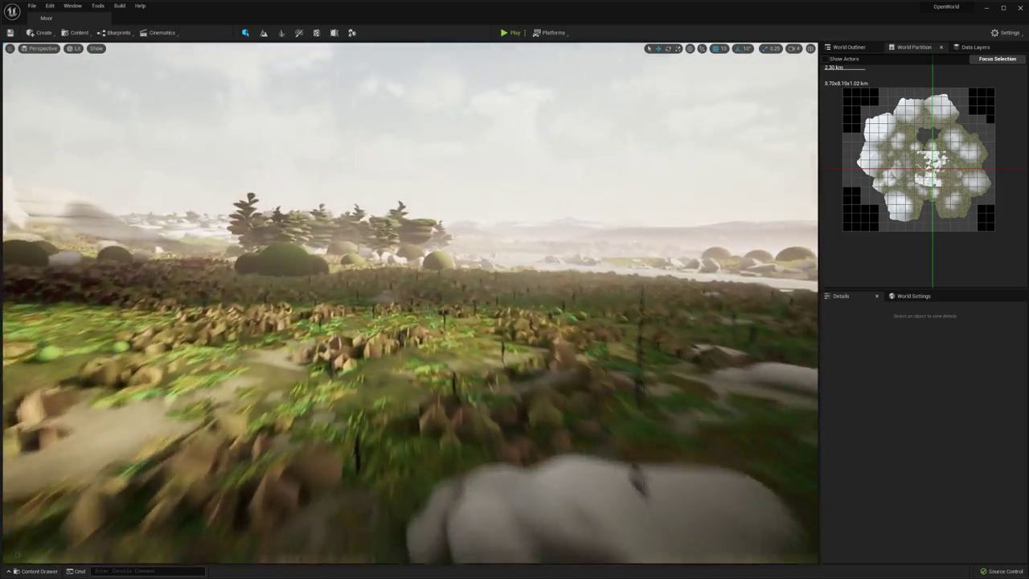
key(w)
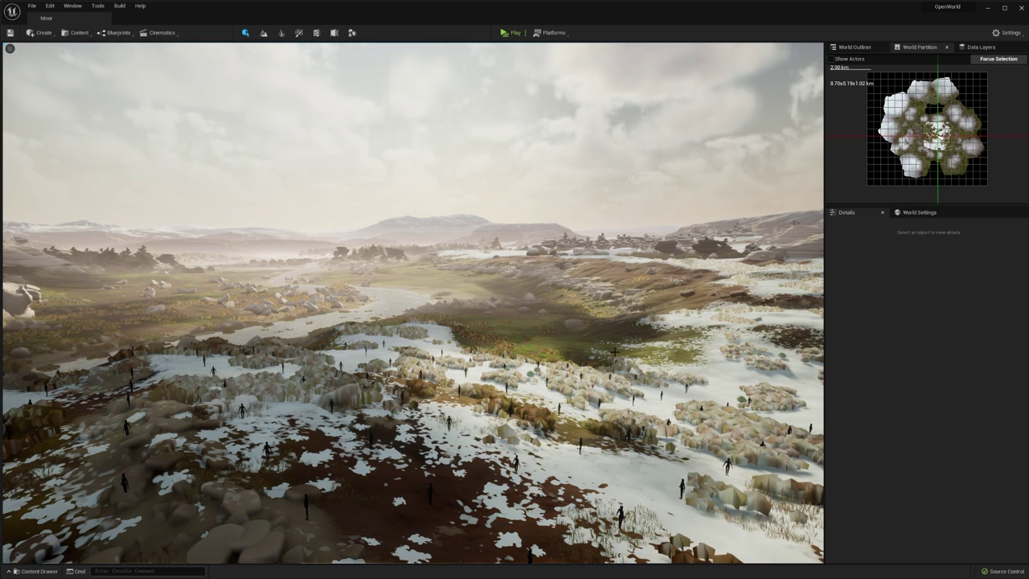
key(w)
right_drag(614, 351, 540, 367)
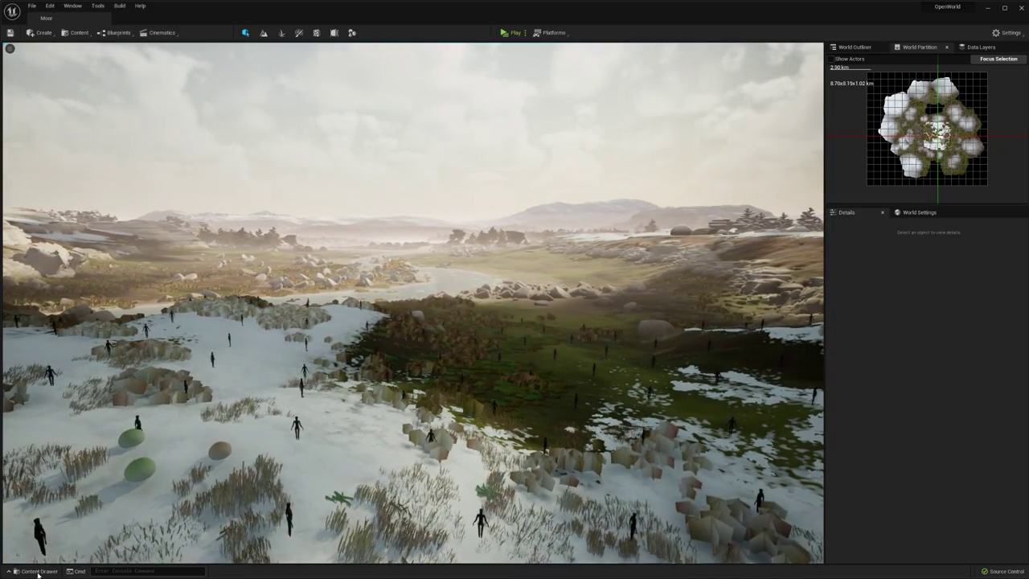
Step: Show the OpenWorld project's content and locate the Moor level asset
click(38, 570)
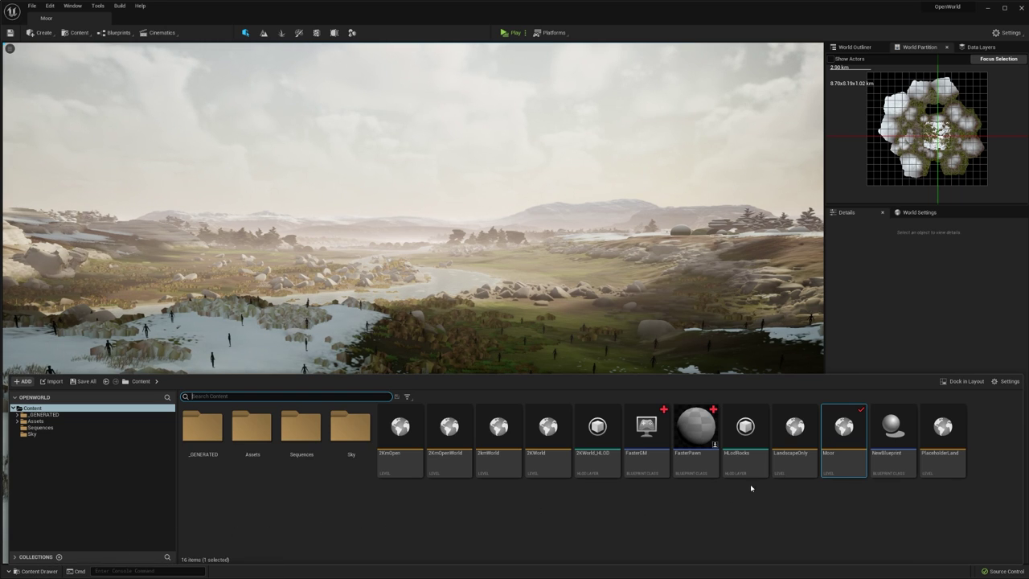
mouse_move(844, 425)
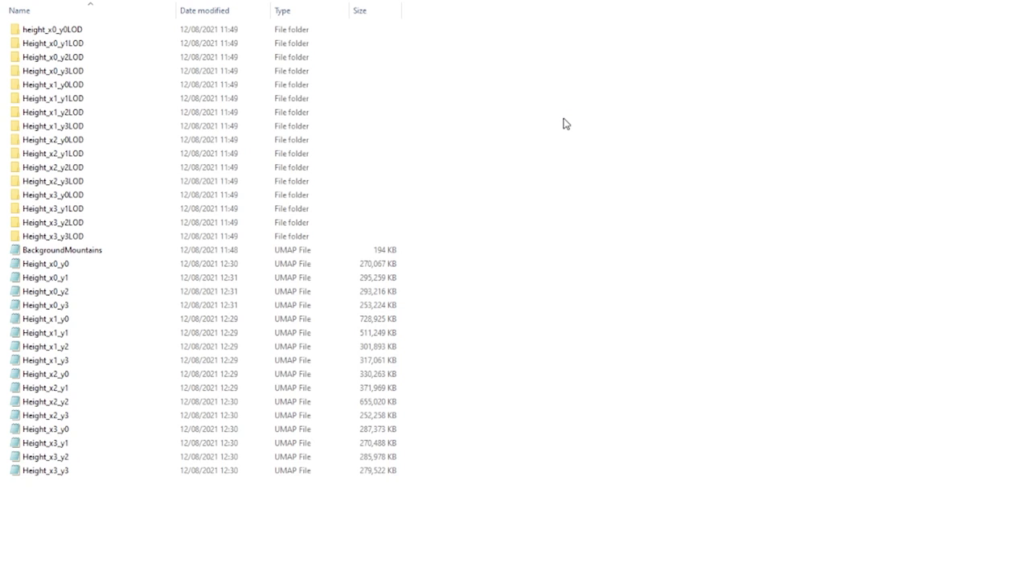
Step: Switch to File Explorer to inspect the Height_x0_y0 to Height_x3_y3 map files, and place the OpenWorld Content folder window over the editor
click(86, 266)
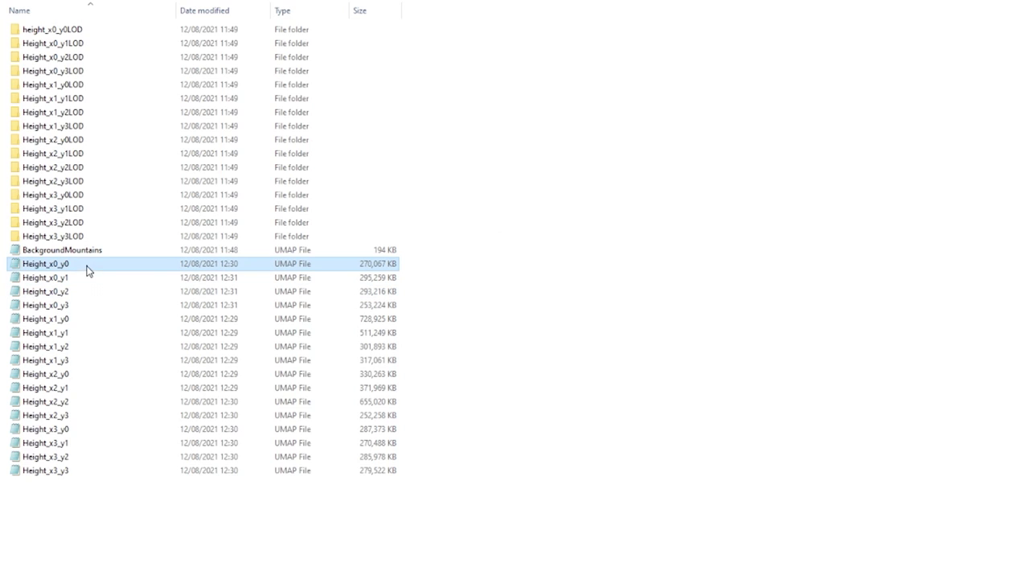
click(377, 472)
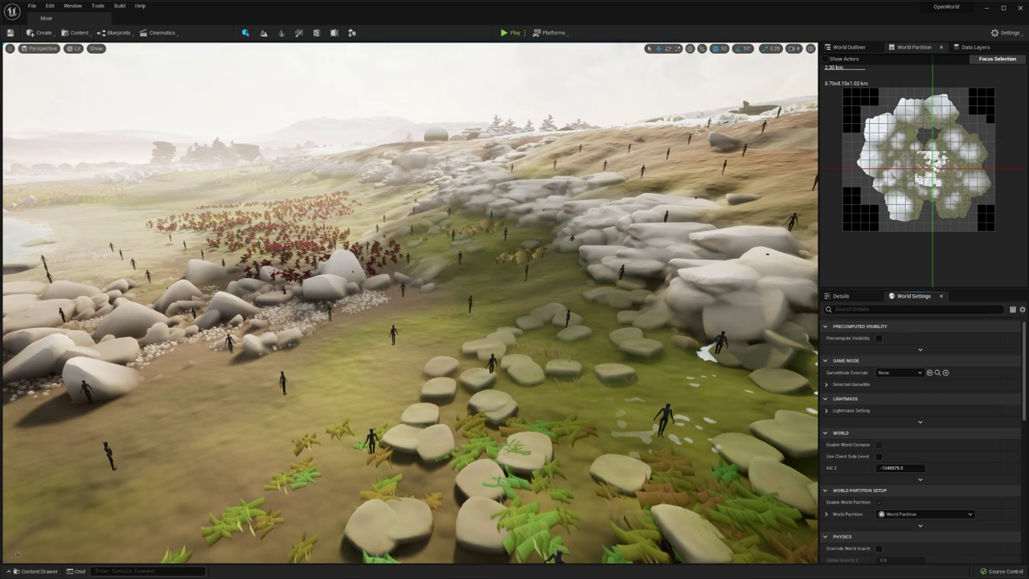
drag(1028, 222, 426, 213)
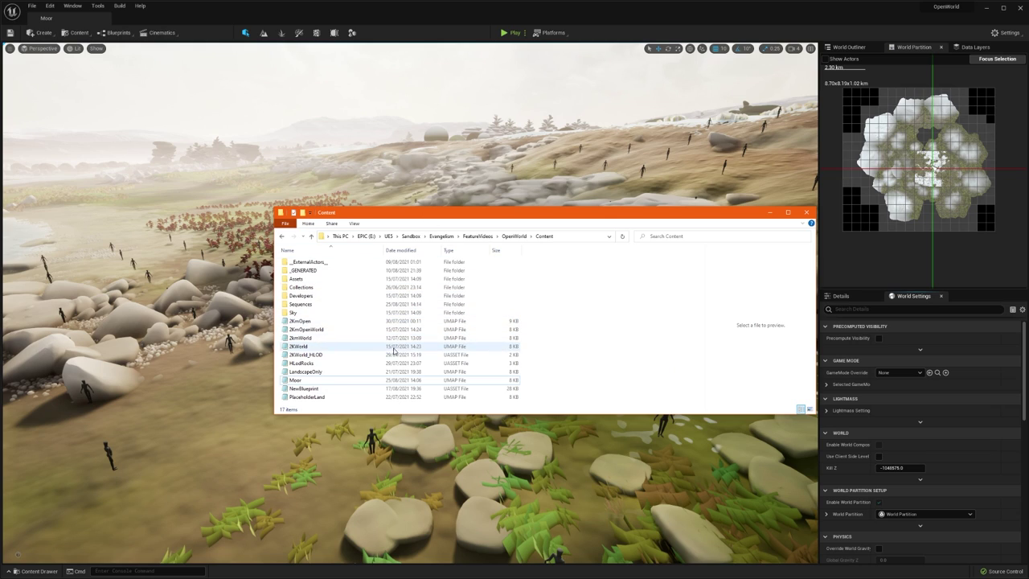
Step: Locate the Moor map file in the Content folder, and open __ExternalActors__ > Moor in a maximized File Explorer window
click(304, 382)
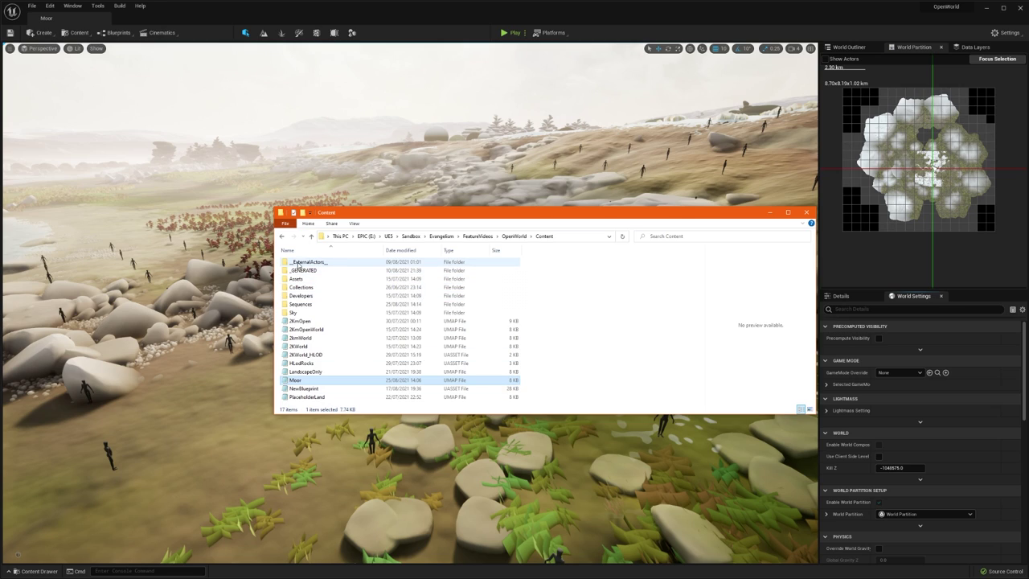
double_click(314, 263)
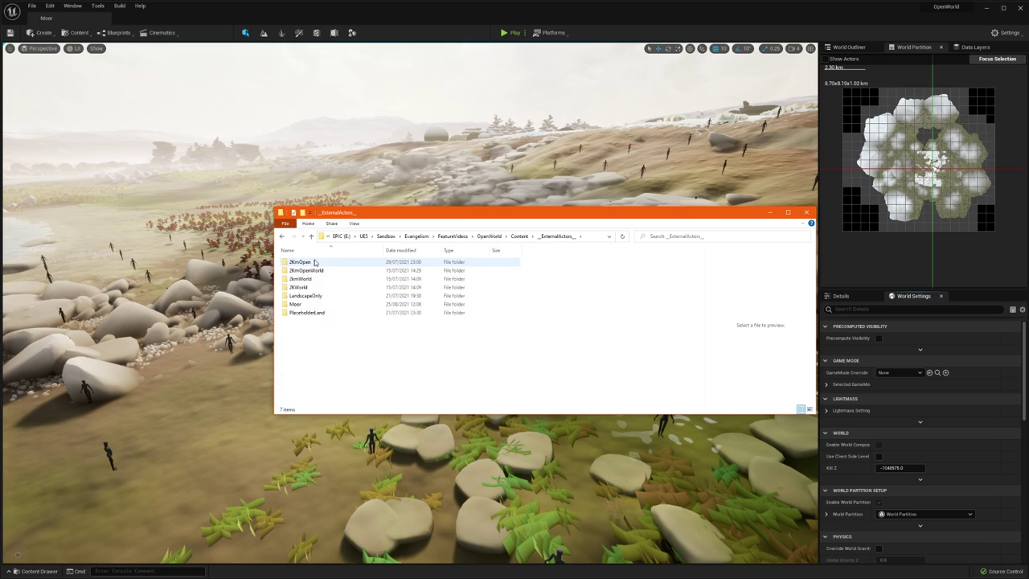
double_click(310, 306)
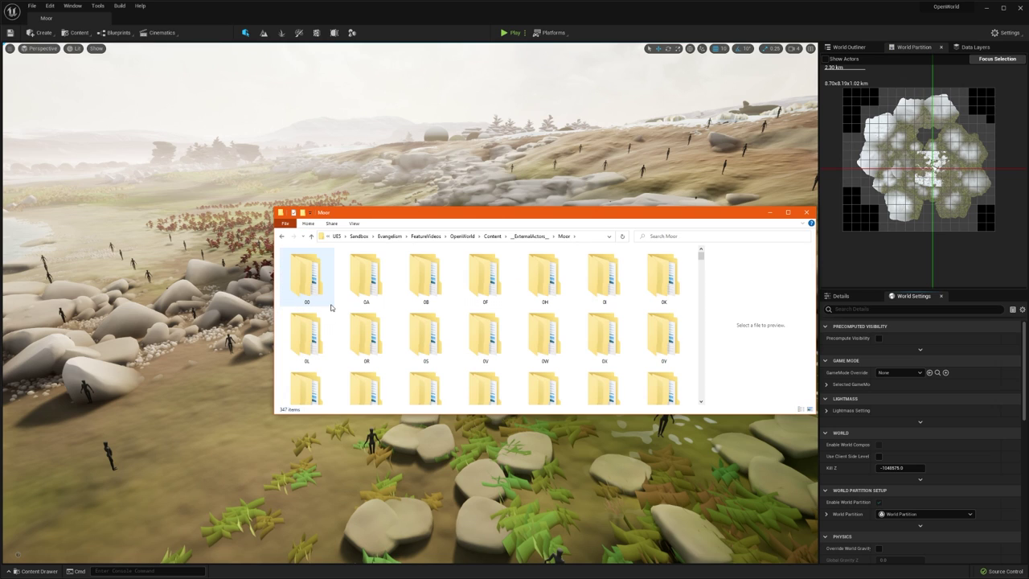
double_click(535, 216)
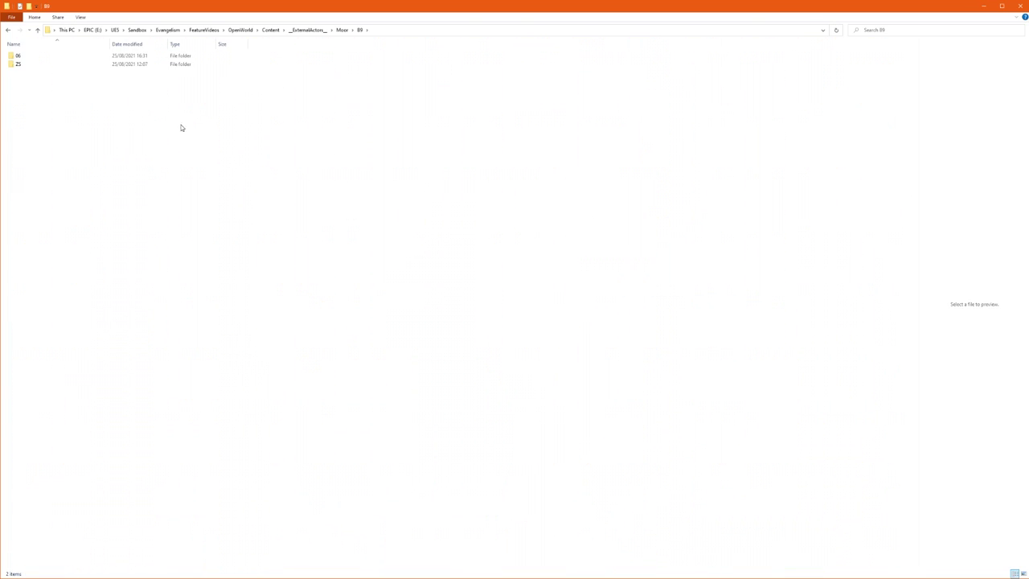
Step: Inspect the single actor file inside the B9 > ZS subfolder, and go back through the previously visited folders
click(32, 65)
double_click(33, 65)
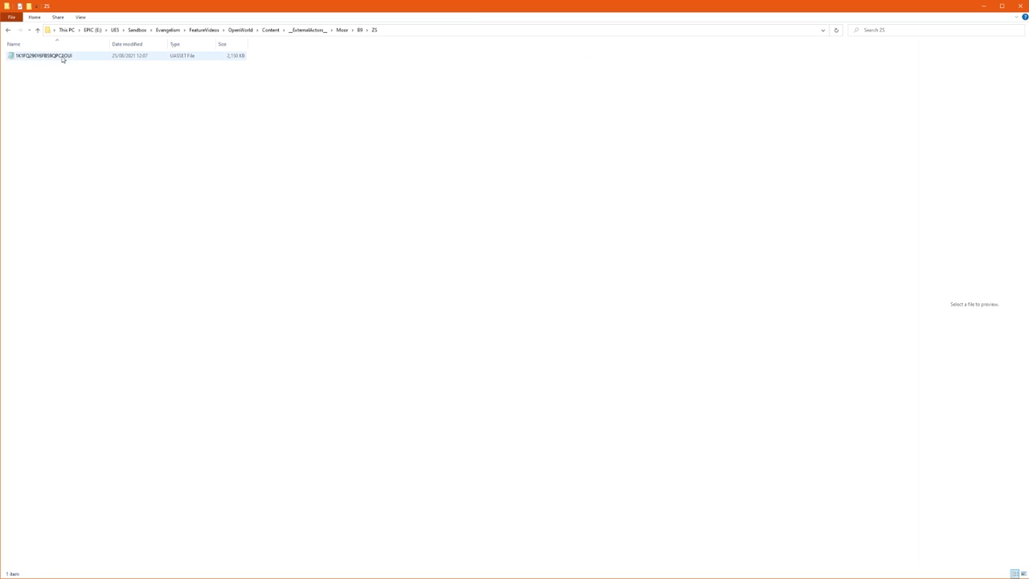
click(8, 29)
click(8, 30)
click(8, 30)
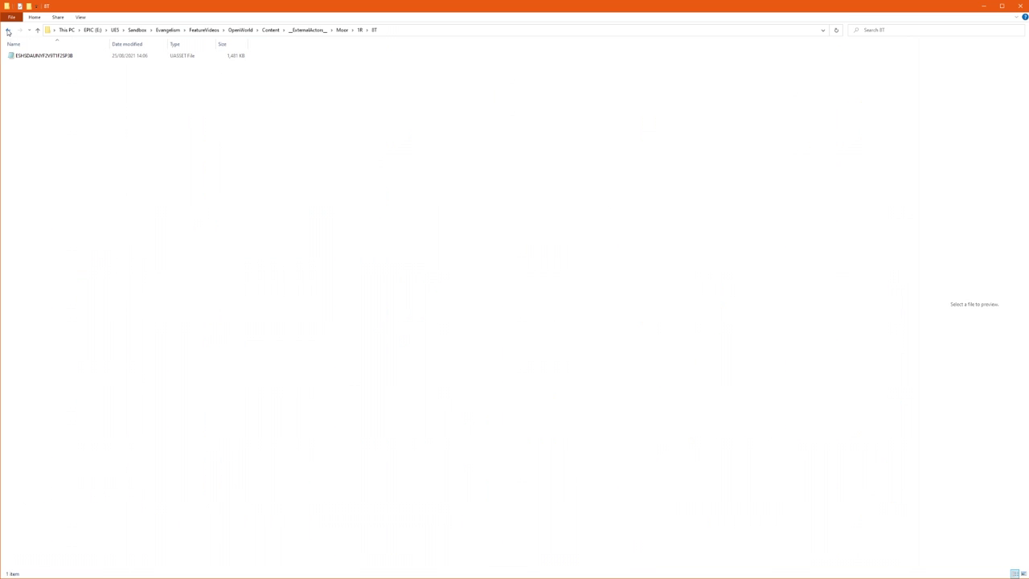
click(8, 30)
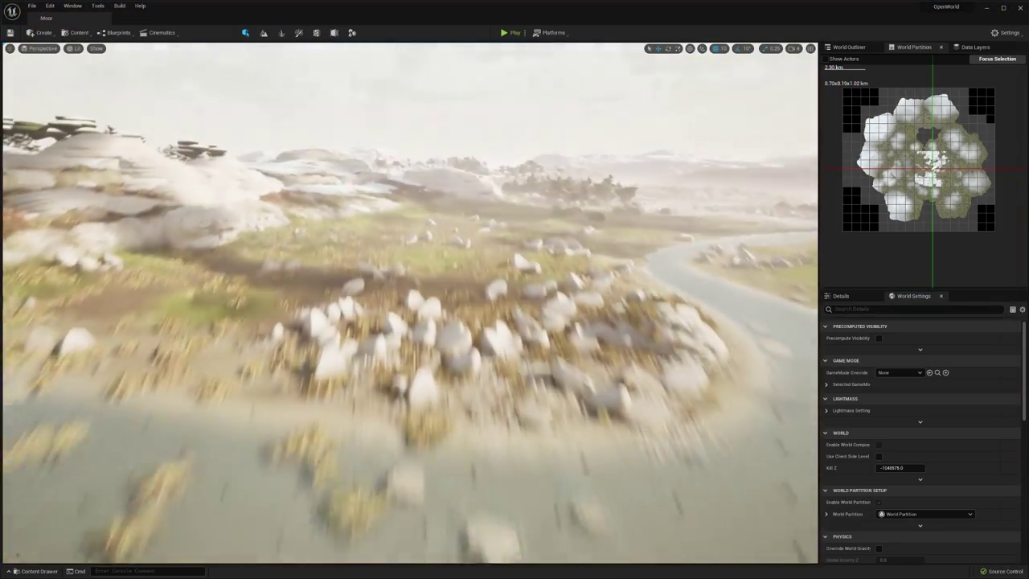
Step: Switch back to the Unreal Editor and fly over the Moor landscape to examine the selected rock and its snowy surroundings
key(w)
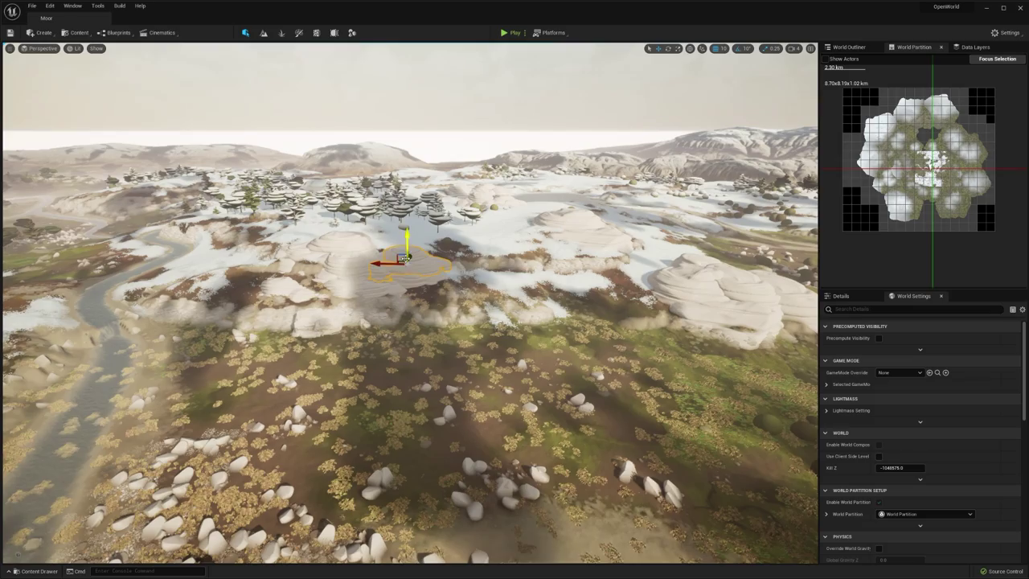
key(w)
right_drag(404, 259, 408, 230)
key(g)
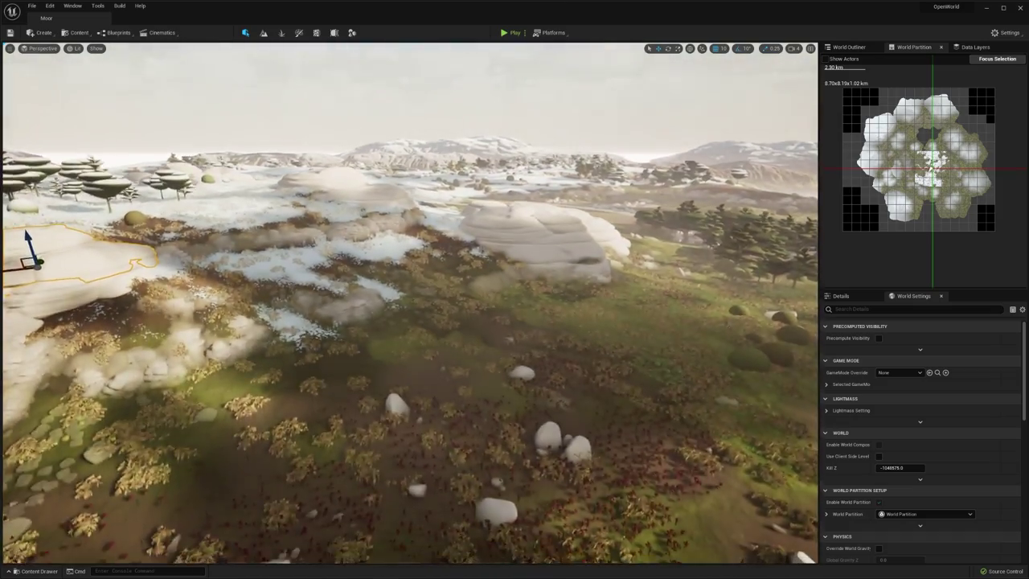
right_drag(572, 242, 343, 229)
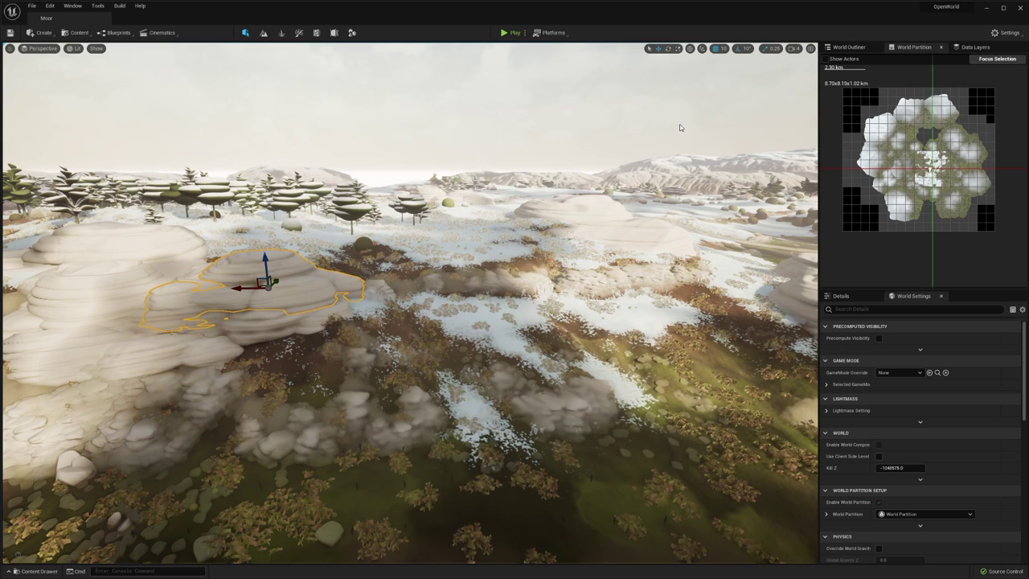
Step: Show the selected rock in the World Outliner with the Source Control column displayed
click(843, 47)
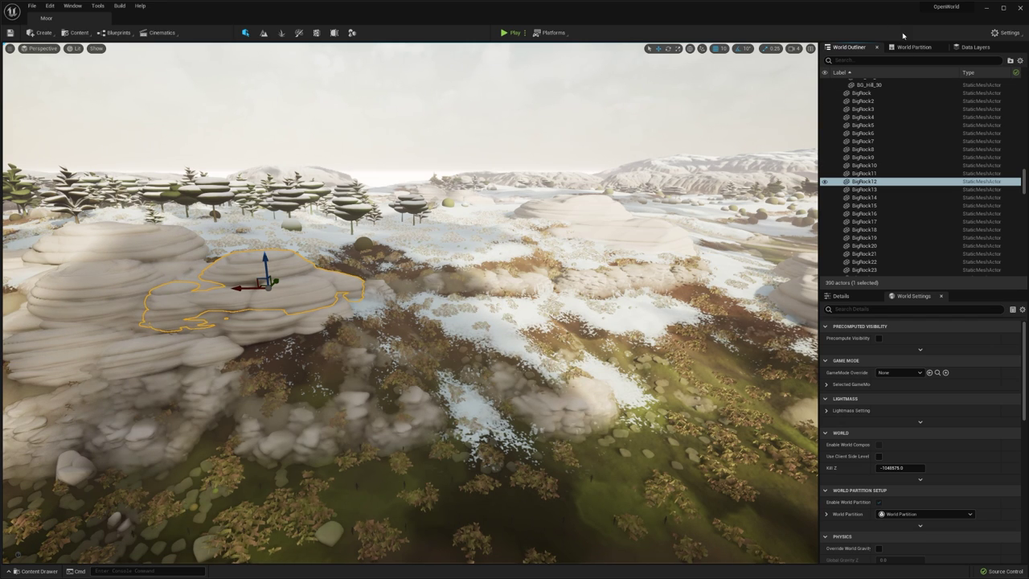
click(1021, 60)
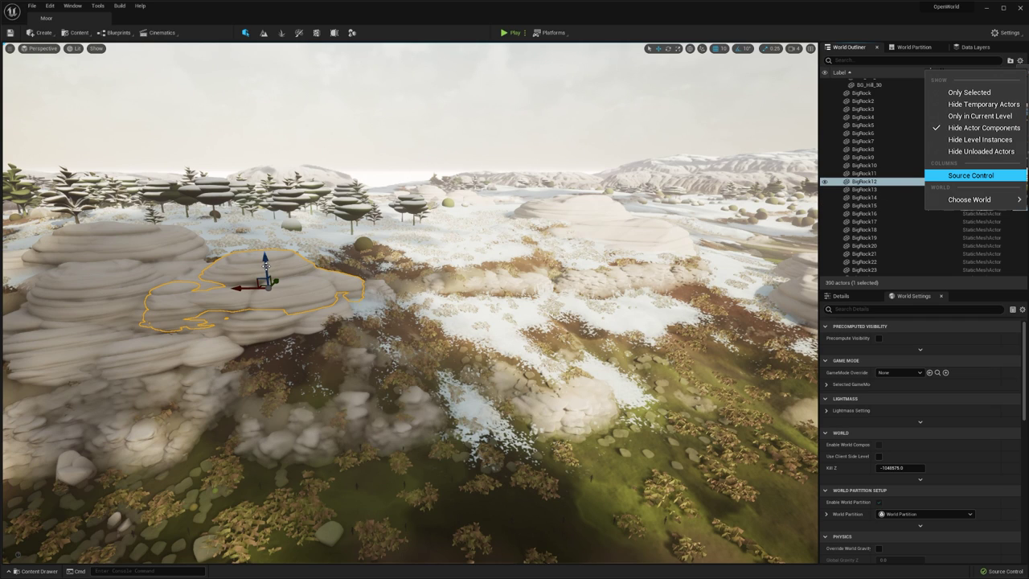
click(971, 175)
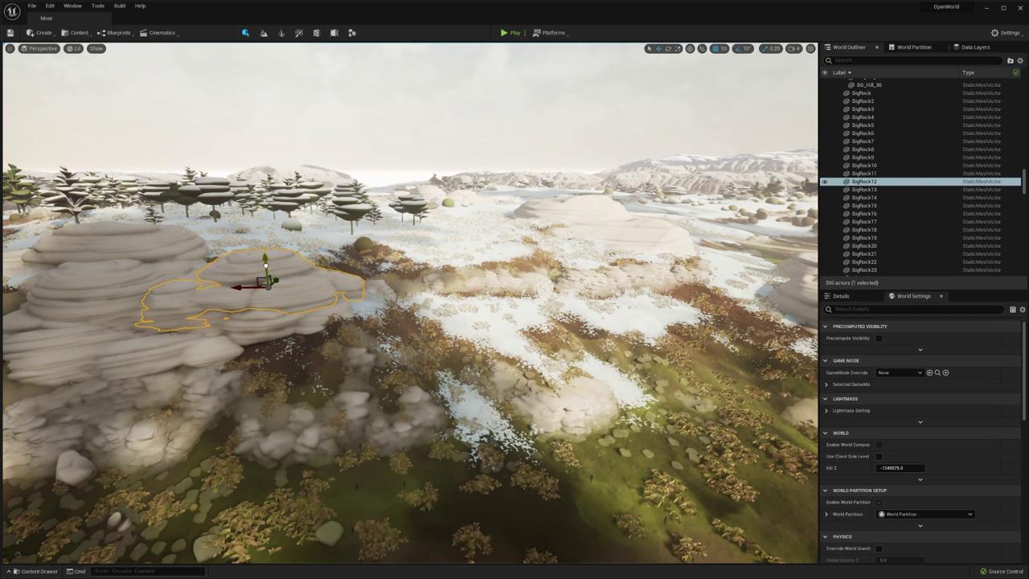
Step: Move BigRock12 slightly along its vertical axis, widen the File column to read its external actor path, and check it out
click(264, 265)
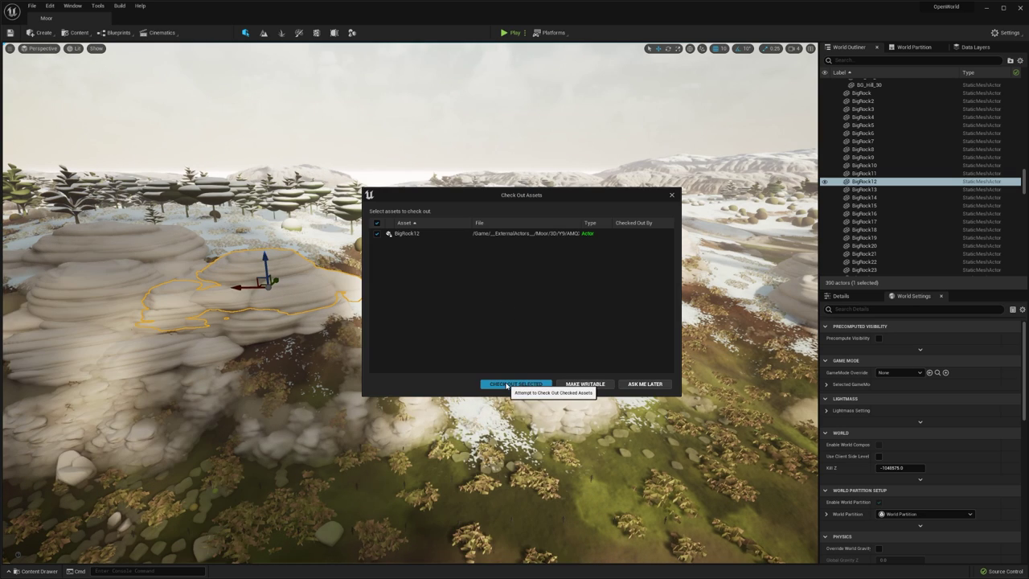
drag(648, 217, 624, 218)
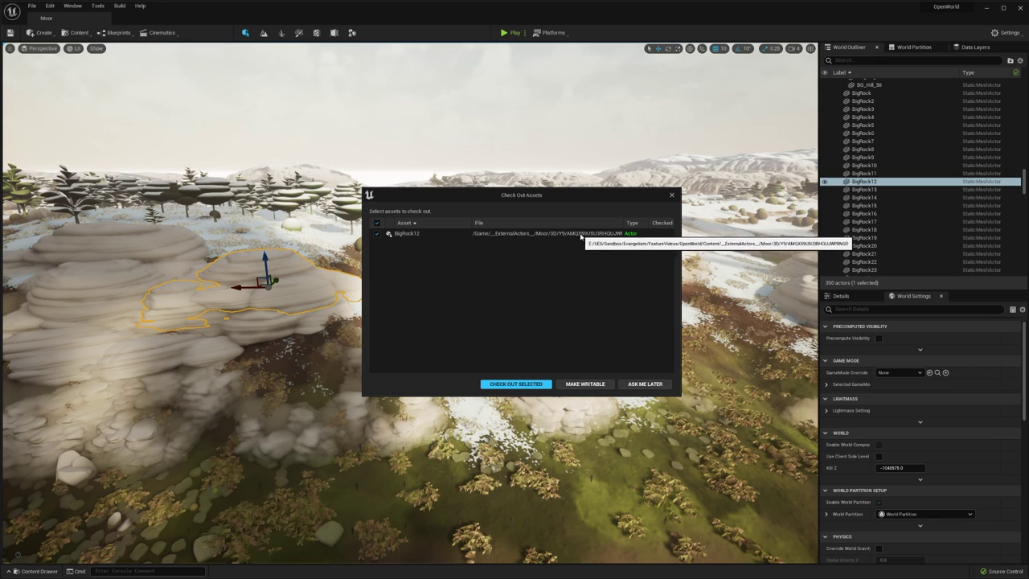
drag(620, 224, 641, 221)
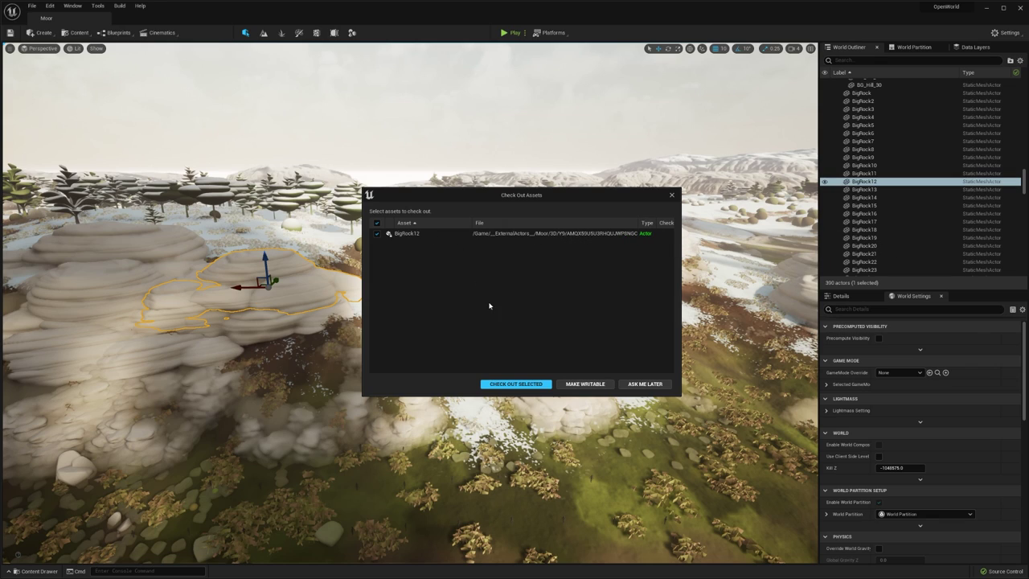
click(521, 384)
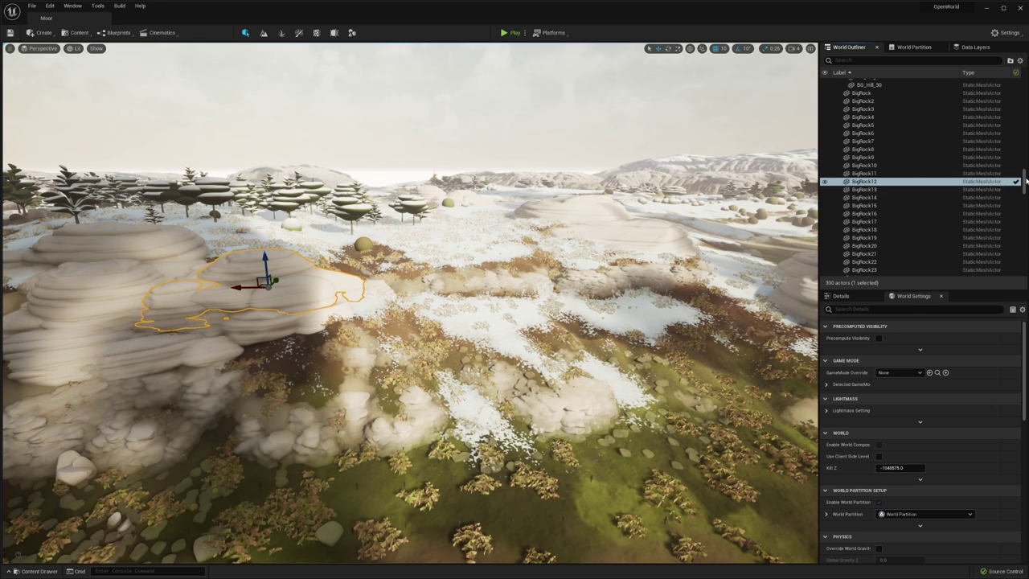
Step: Examine BigRock12's checkout status in the World Outliner and browse the other actors, including the HLOD, Lighting and VISTA folders
click(1011, 182)
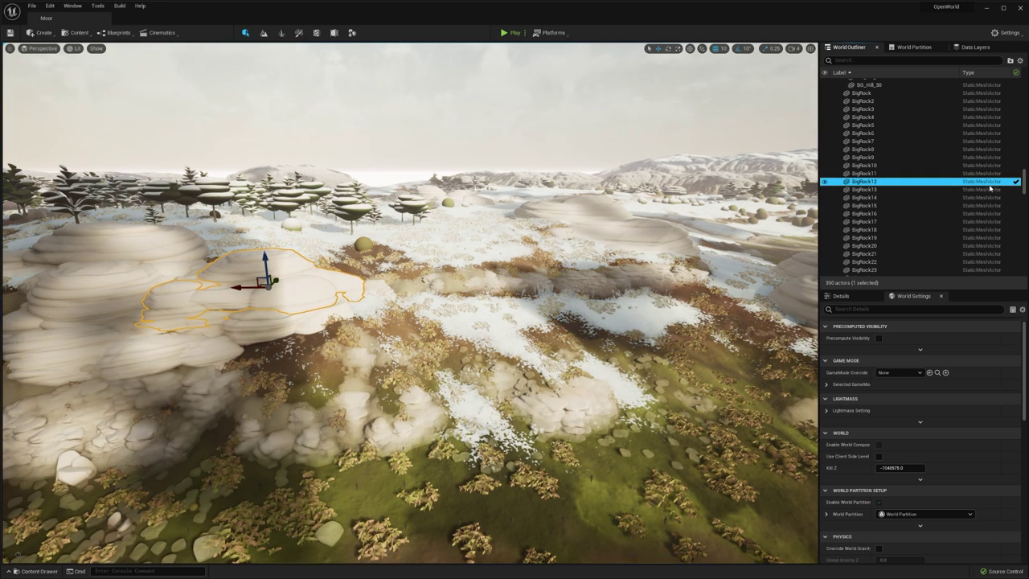
scroll(956, 169, up, 8)
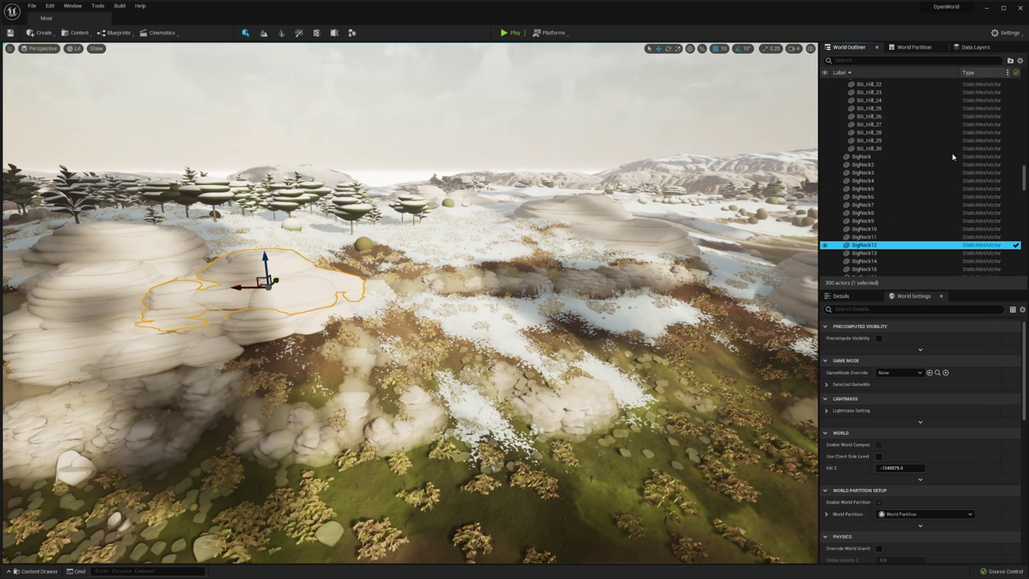
scroll(936, 133, down, 8)
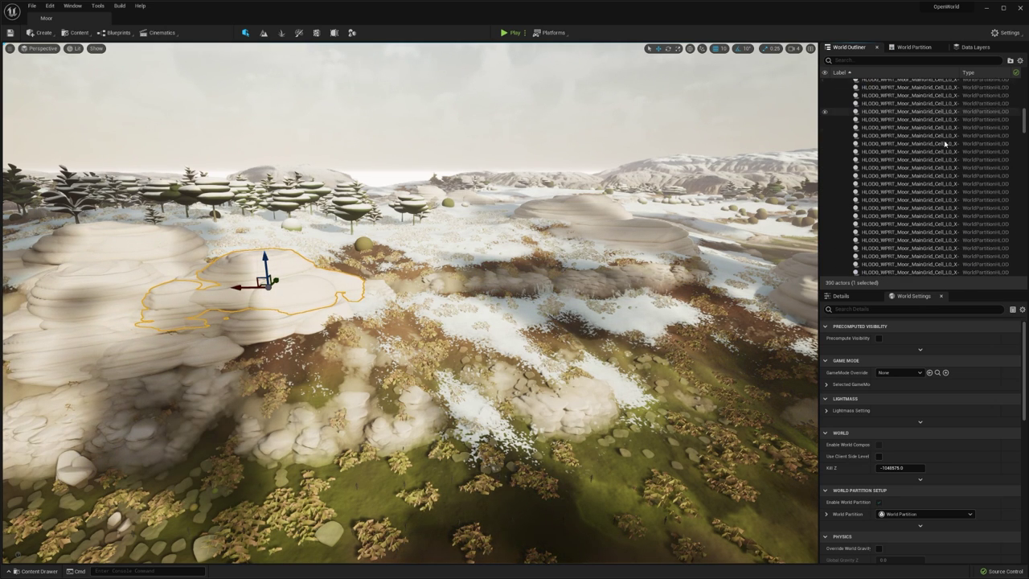
scroll(945, 144, up, 10)
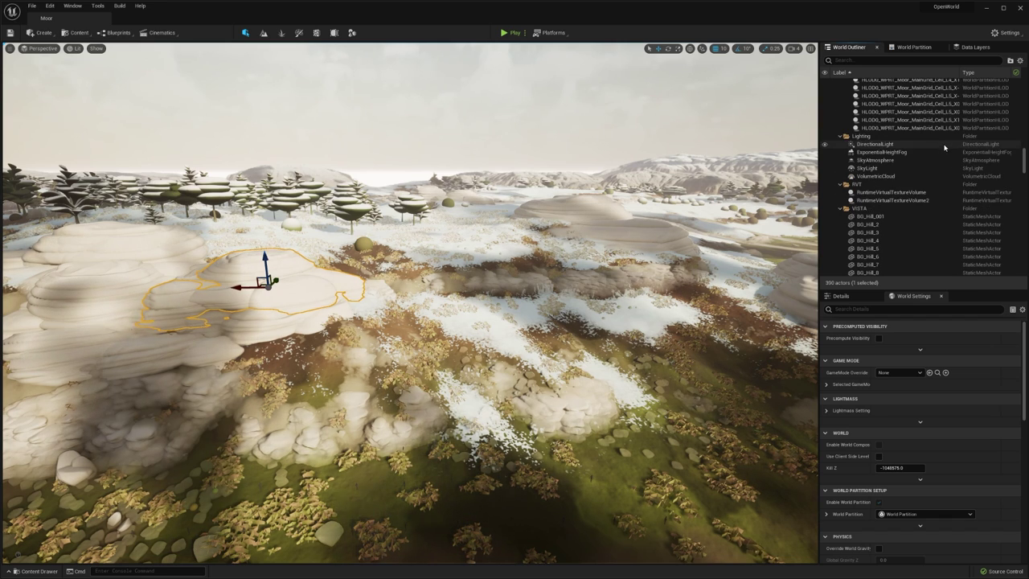
drag(1023, 153, 1024, 195)
scroll(1024, 193, up, 10)
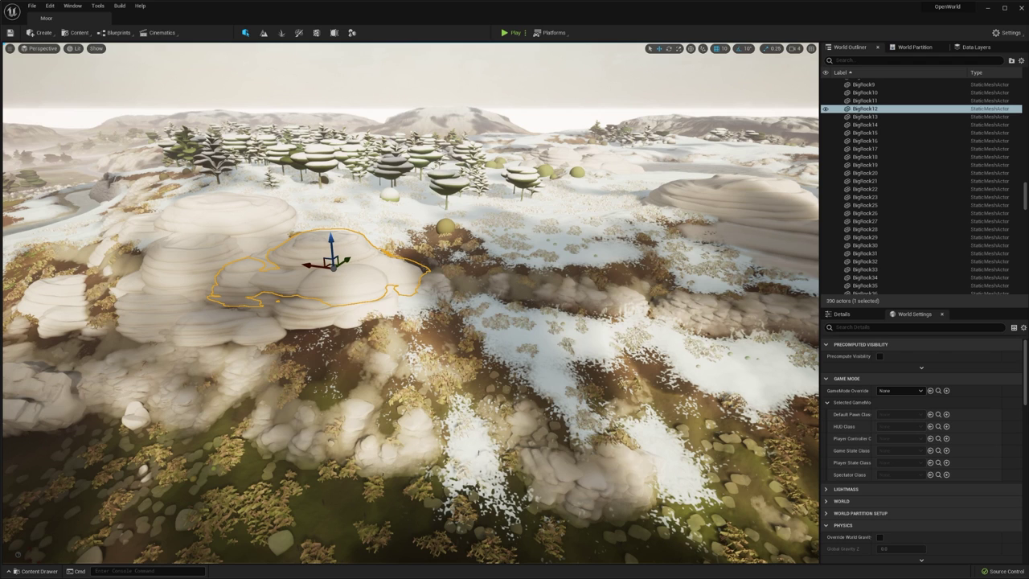
Step: Enable Automatically Checkout on Asset Modification in the Loading & Saving editor preferences, and close the preferences
click(49, 8)
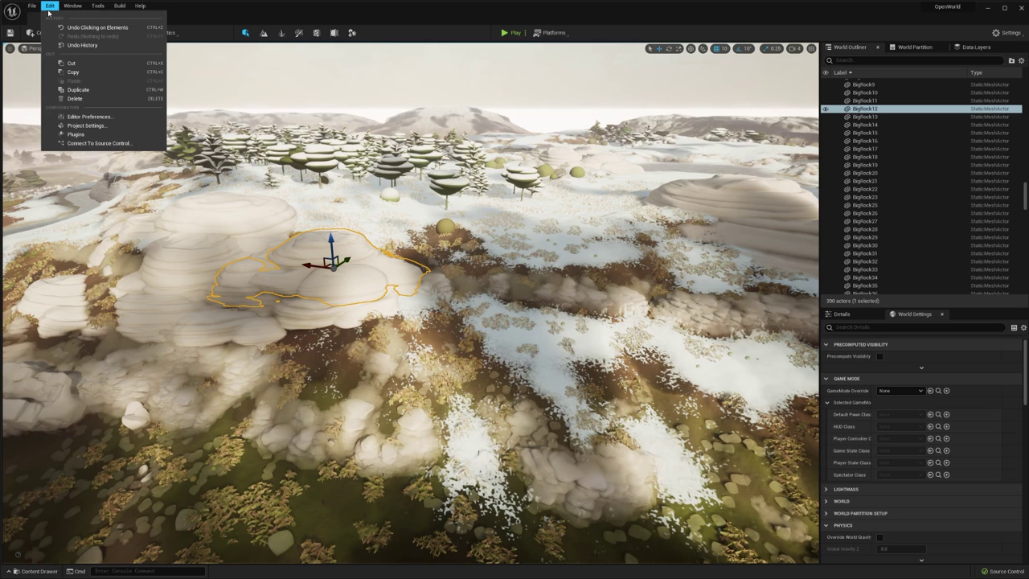
click(91, 118)
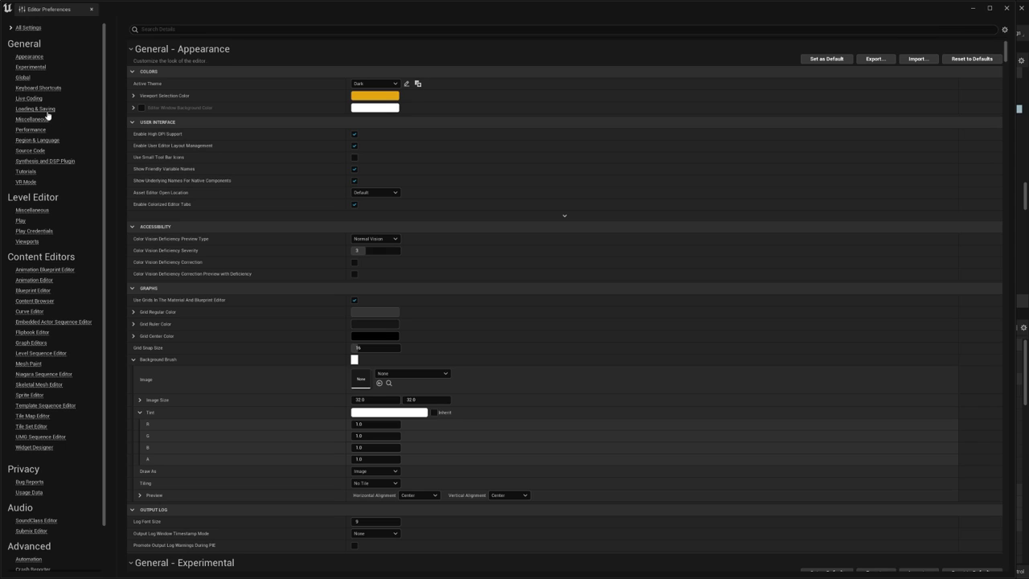
click(47, 111)
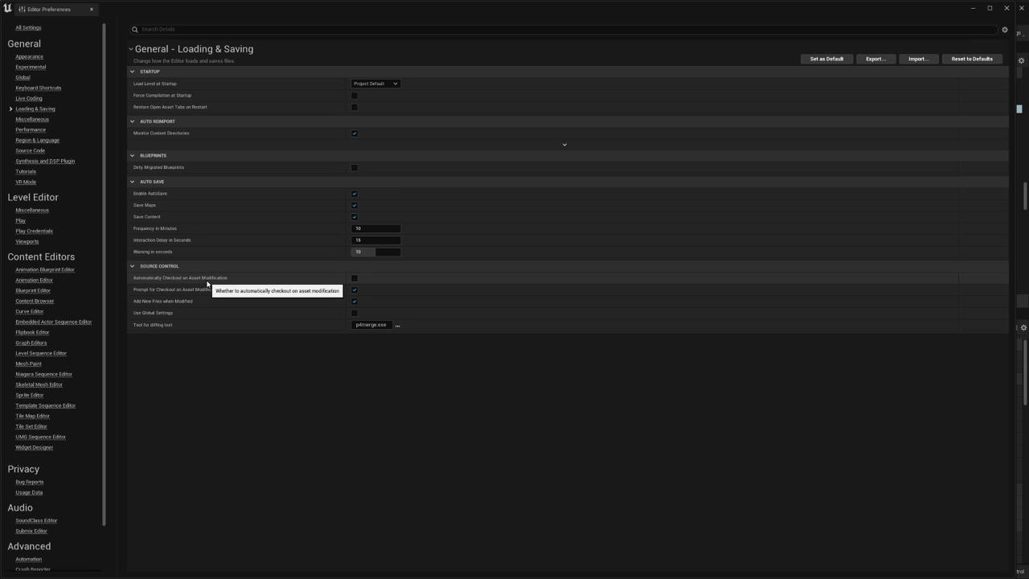
click(355, 279)
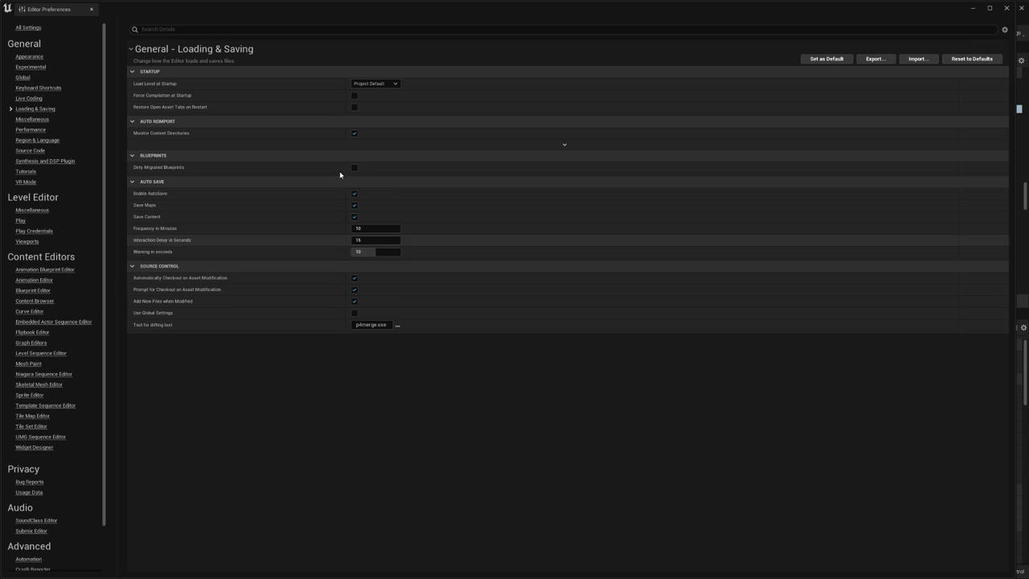
click(1008, 8)
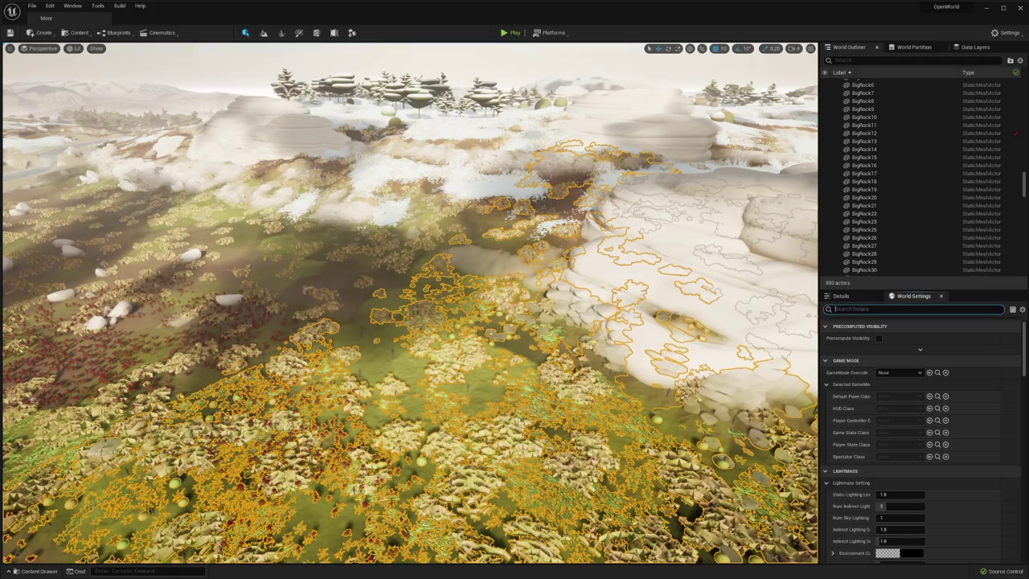
Step: Bring up the World Partition map and select all the grid cells across the whole Moor world
text(exter)
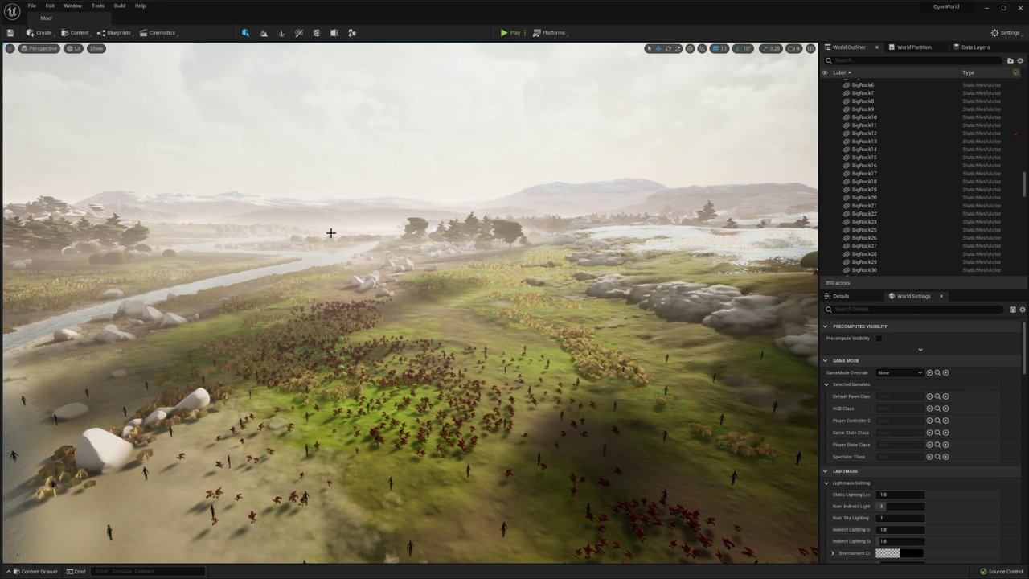
click(914, 47)
drag(1011, 245, 843, 78)
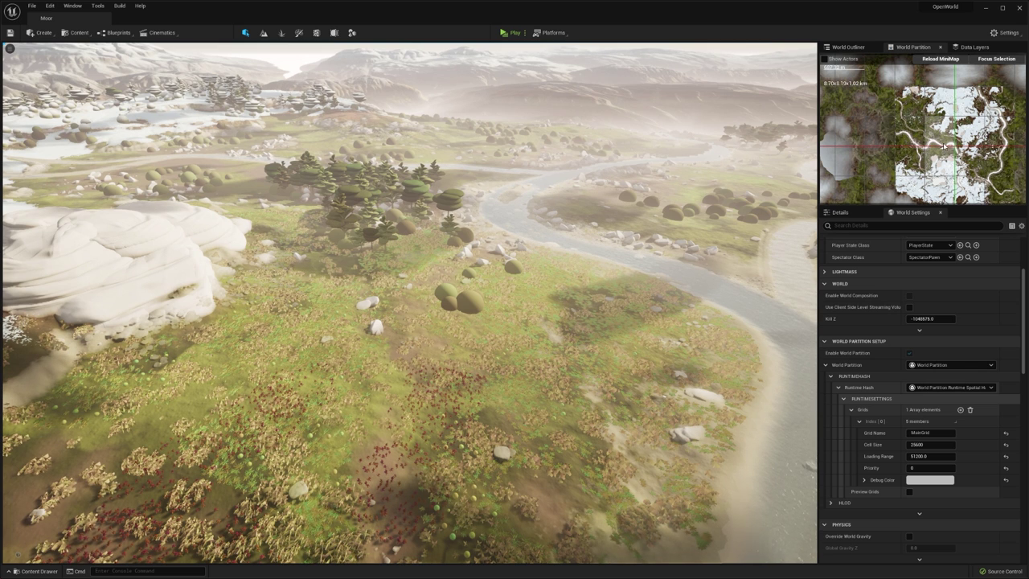
scroll(948, 78, down, 3)
scroll(948, 78, down, 4)
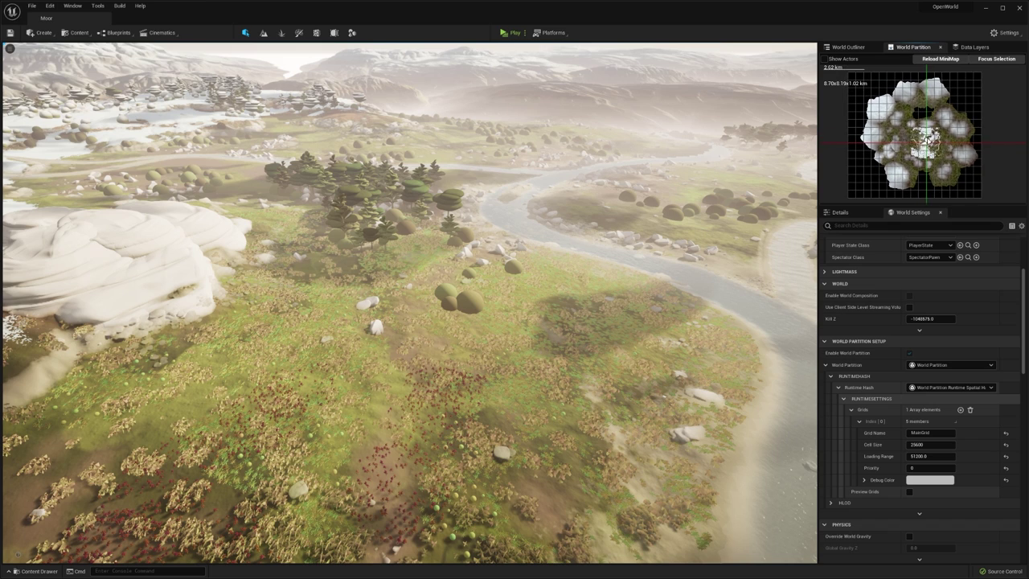
drag(990, 198, 846, 72)
click(1000, 135)
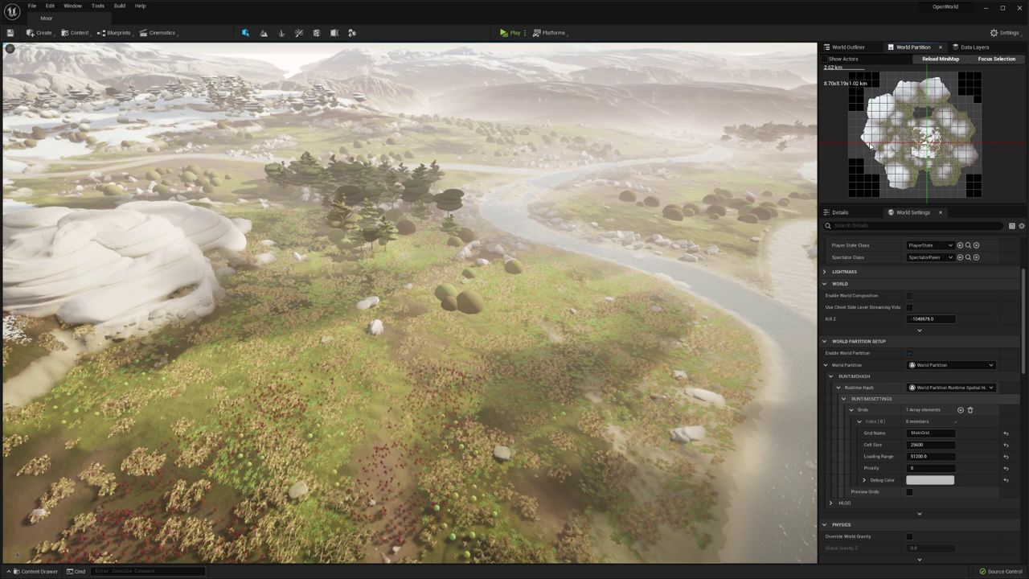
Step: Unload all the selected World Partition cells from the editor
right_click(923, 140)
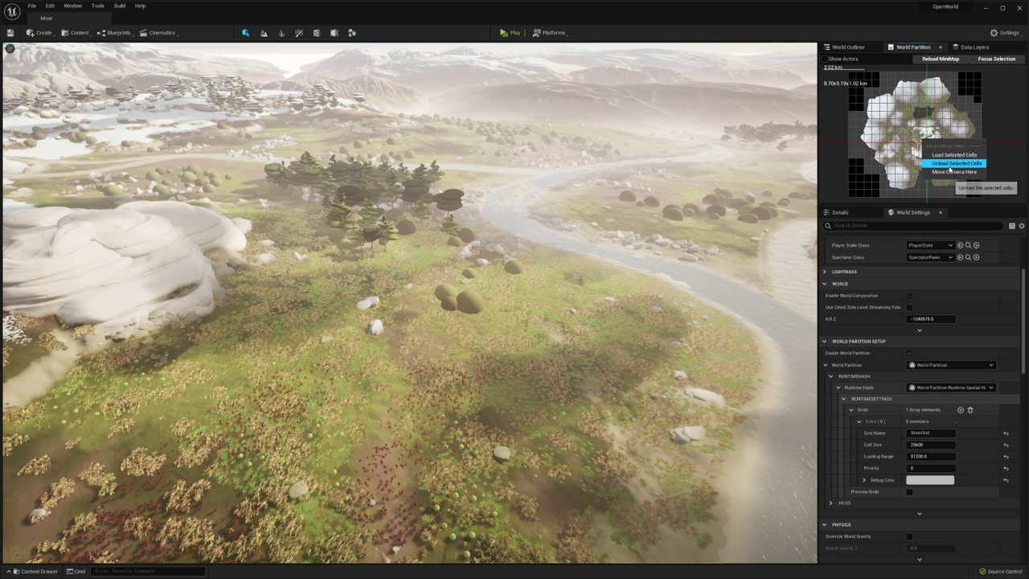
click(947, 164)
click(1011, 381)
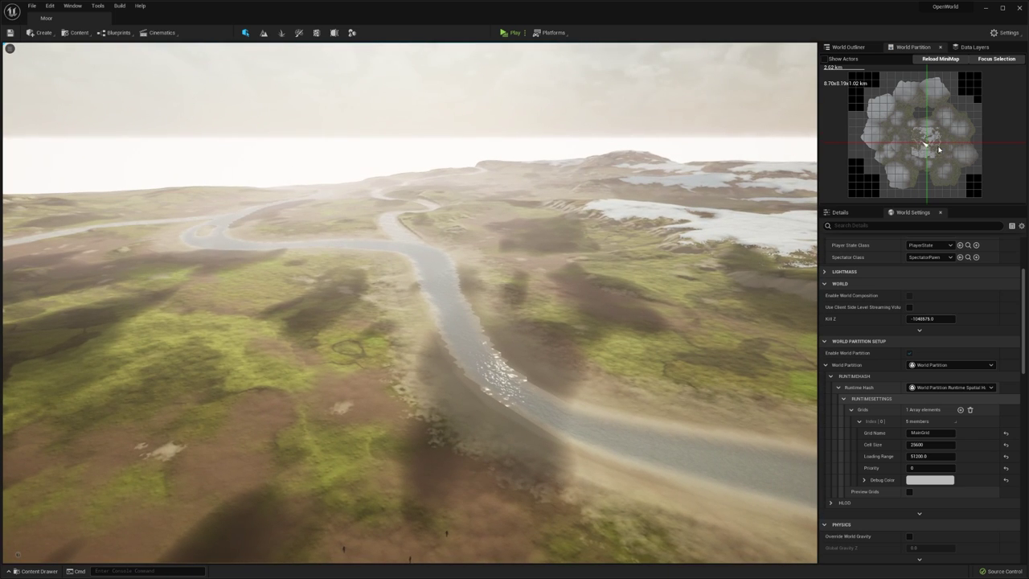
Step: Load the selected World Partition cells back into the editor, and look around the landscape
right_click(939, 149)
click(976, 167)
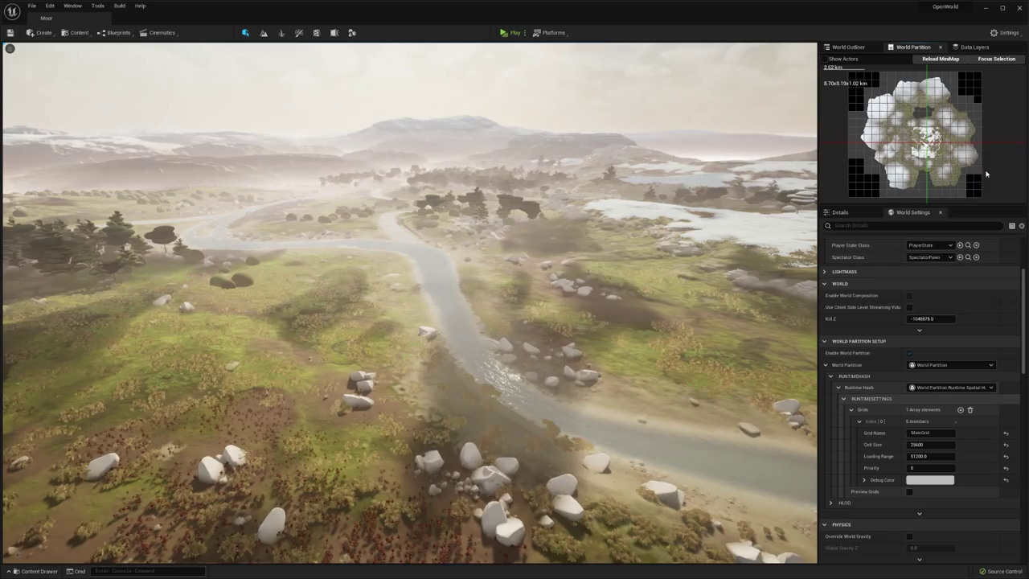
right_drag(572, 285, 756, 286)
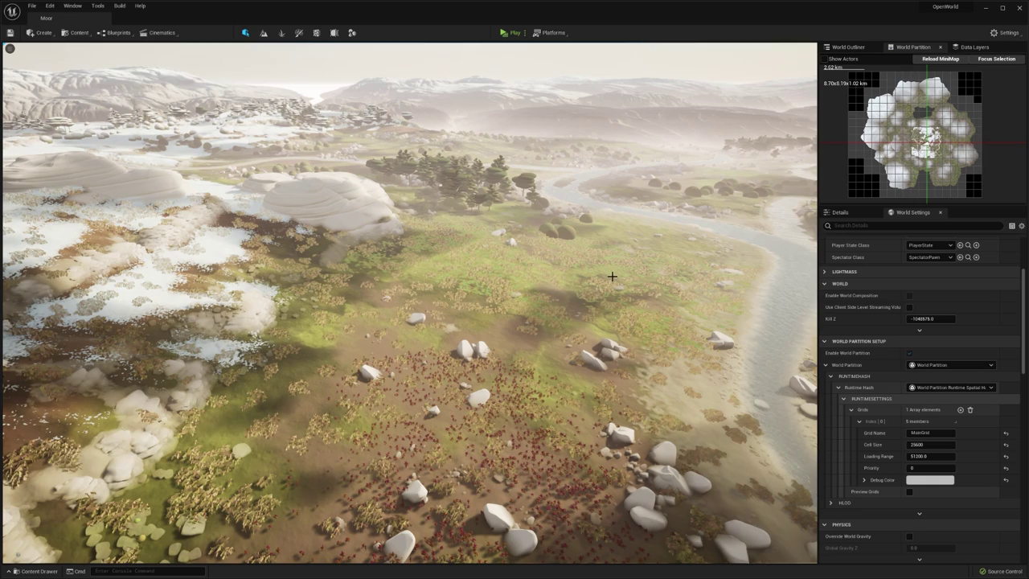
Step: Select the big rock beside the snow patch and move it across the river to the opposite bank
right_drag(612, 276, 282, 276)
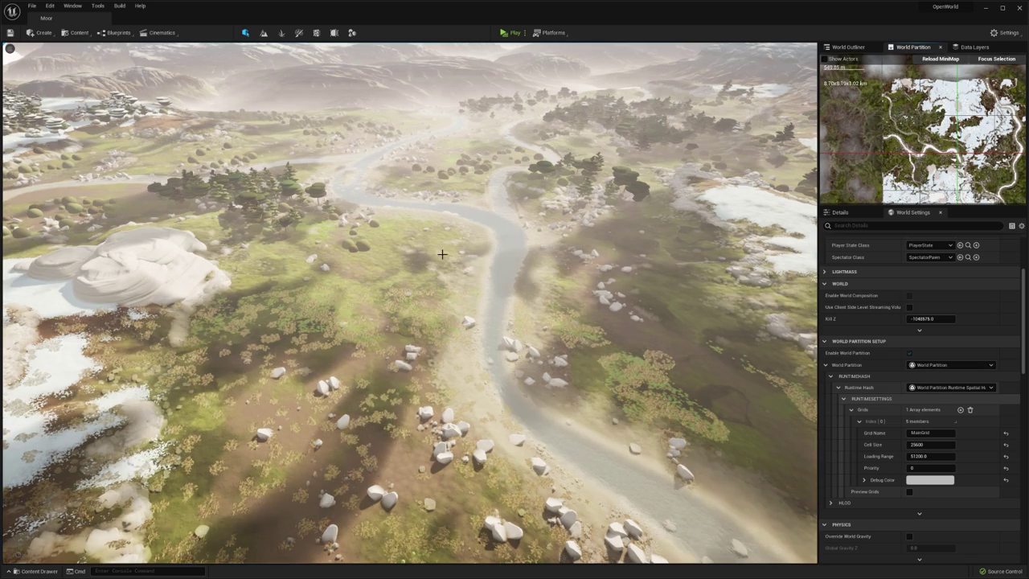
right_drag(443, 252, 365, 253)
click(201, 235)
right_drag(201, 241, 277, 263)
drag(86, 248, 606, 251)
right_drag(606, 250, 686, 329)
key(w)
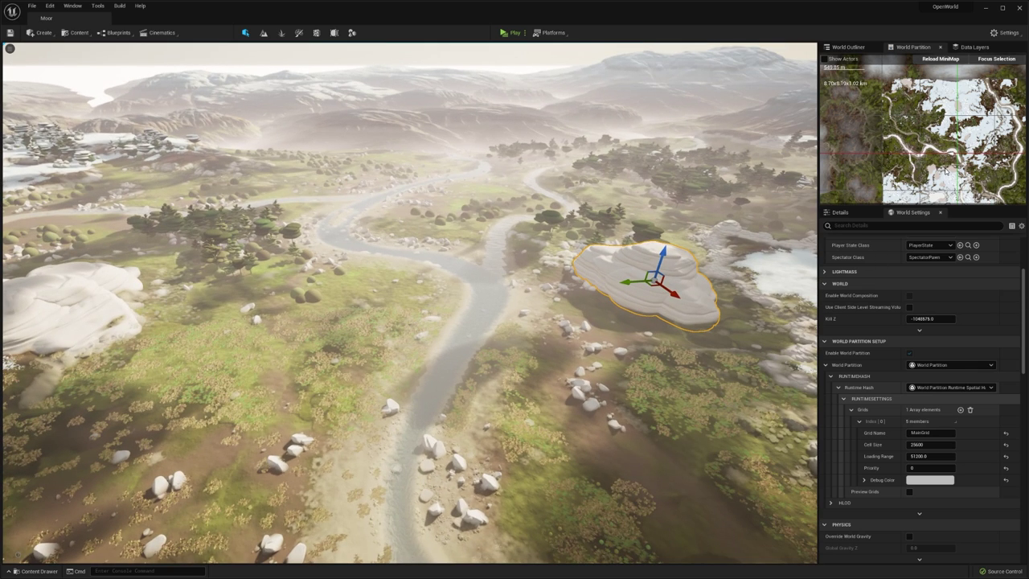
Step: Unload the World Partition cell that contains the rocks beside the moved rock's original position
scroll(931, 168, up, 4)
right_drag(923, 168, 906, 142)
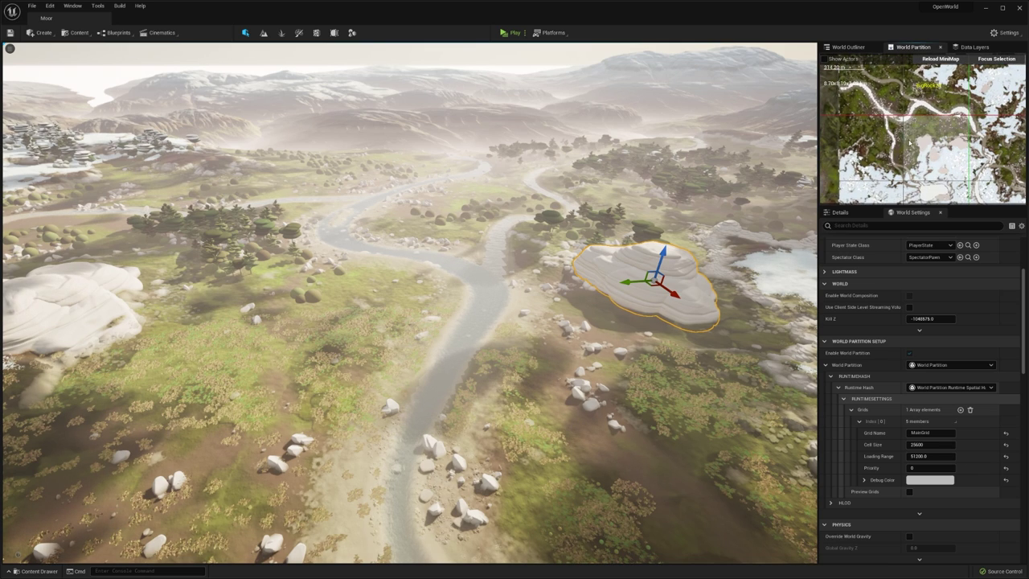
right_click(966, 154)
click(976, 176)
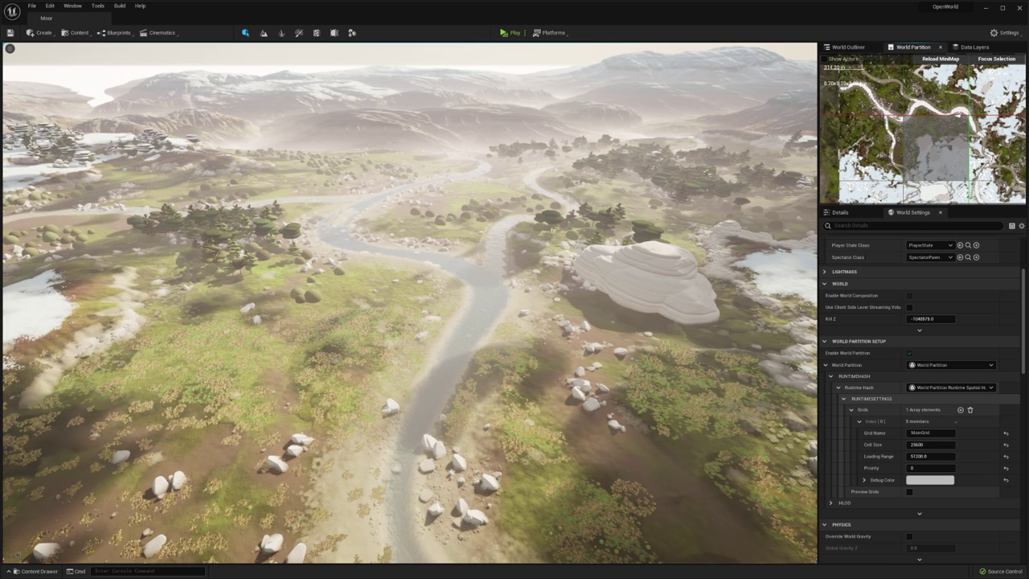
Step: Select the neighbouring World Partition cell that the rock was moved into, and unload it
right_drag(936, 138, 934, 176)
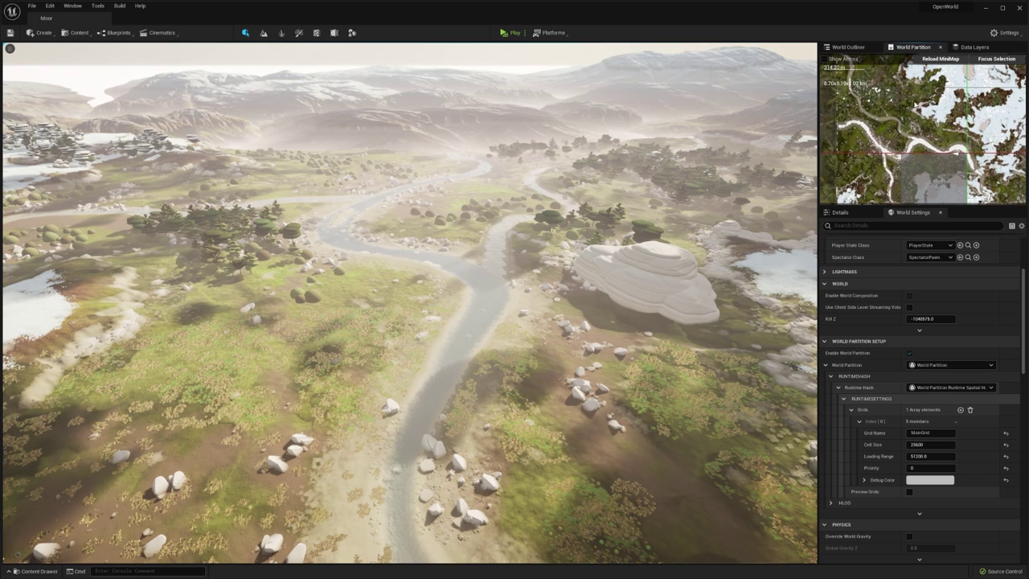
click(934, 129)
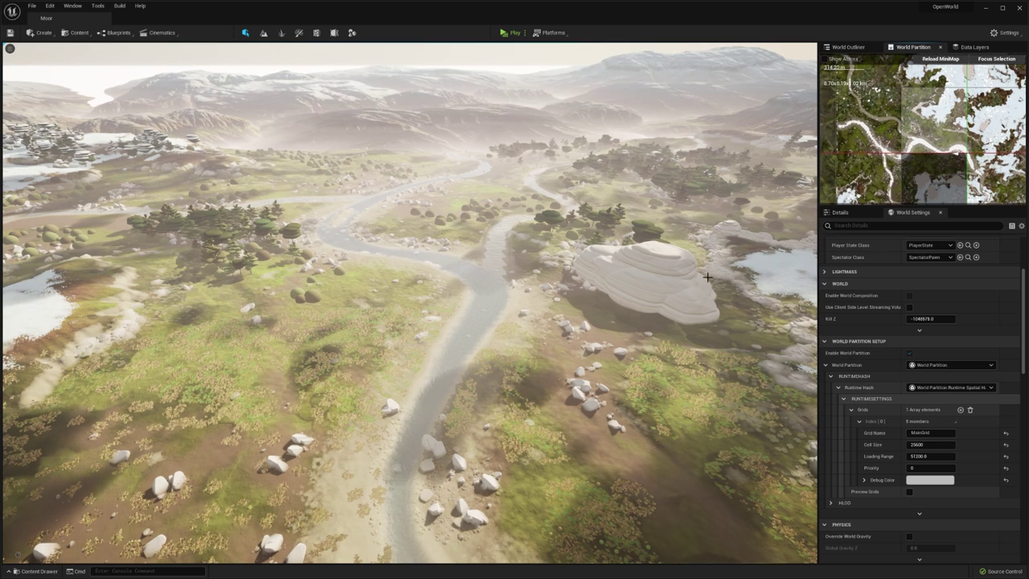
right_click(954, 124)
click(977, 148)
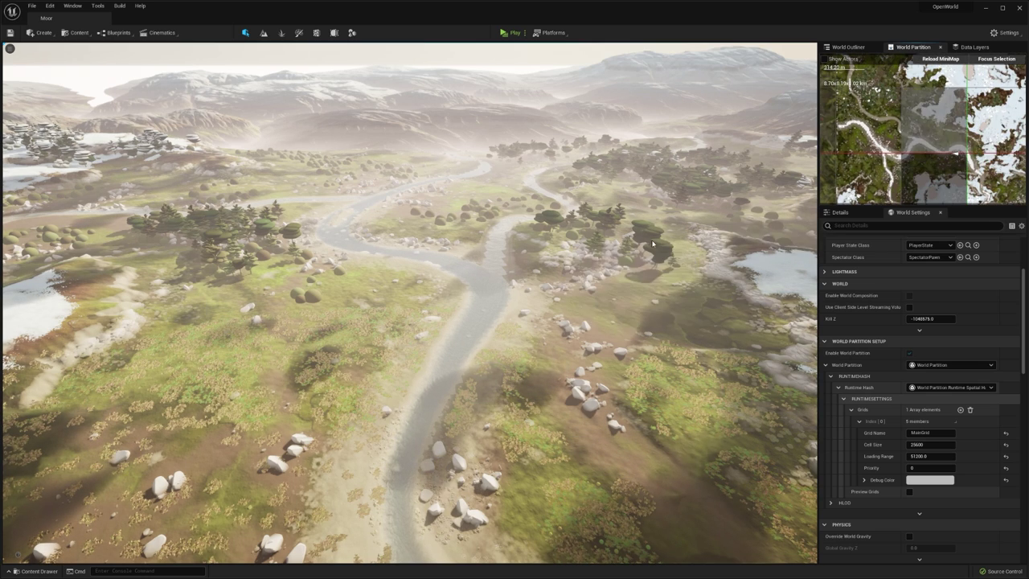
Step: Show the details of BigRock4 and examine its World Partition Grid Placement options
double_click(961, 150)
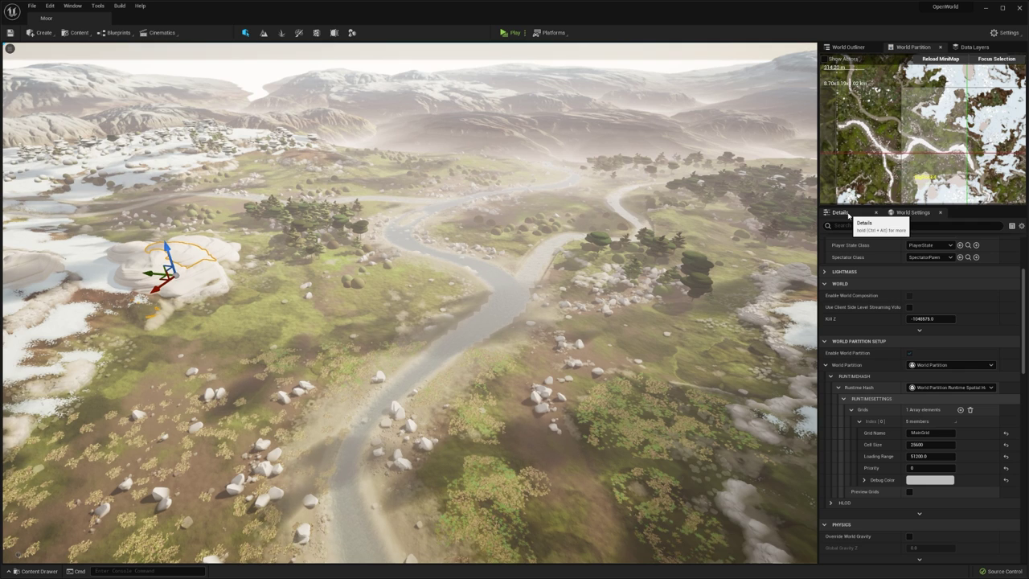
click(843, 213)
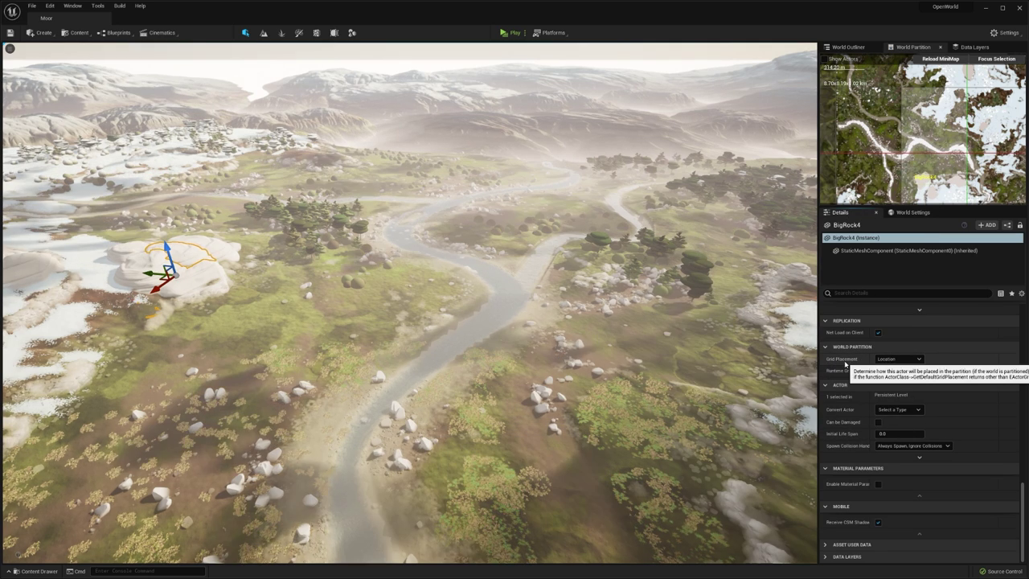
click(904, 359)
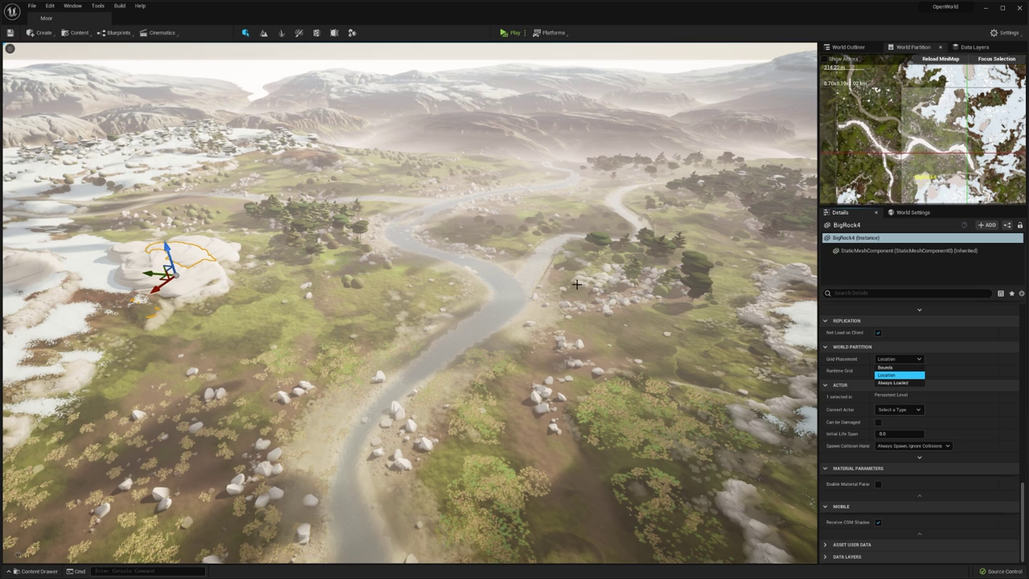
right_drag(580, 286, 540, 260)
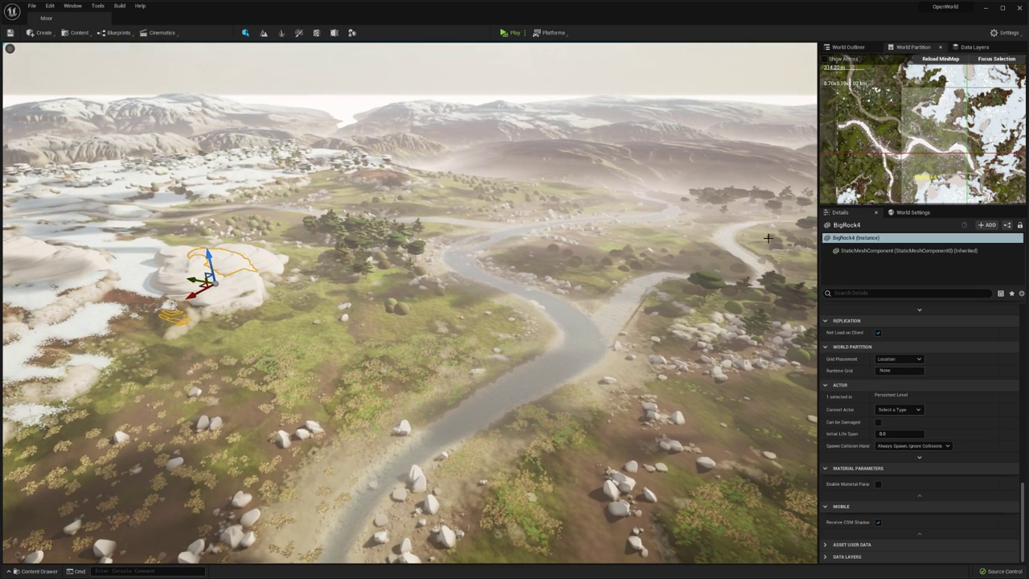
Step: Turn on Preview Grids in the World Partition setup of the world settings, and inspect the grid on the landscape
click(910, 212)
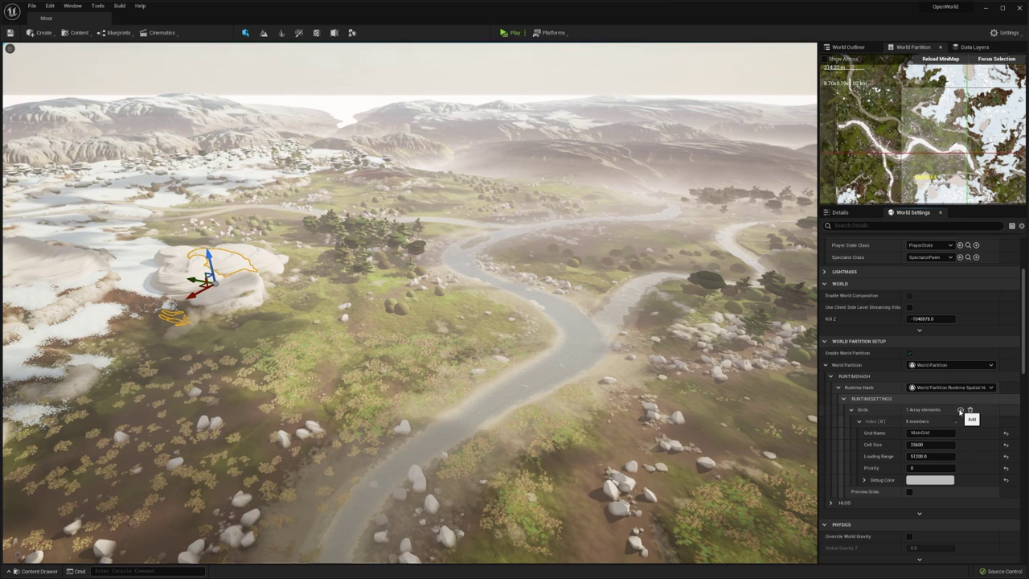
click(860, 421)
click(860, 421)
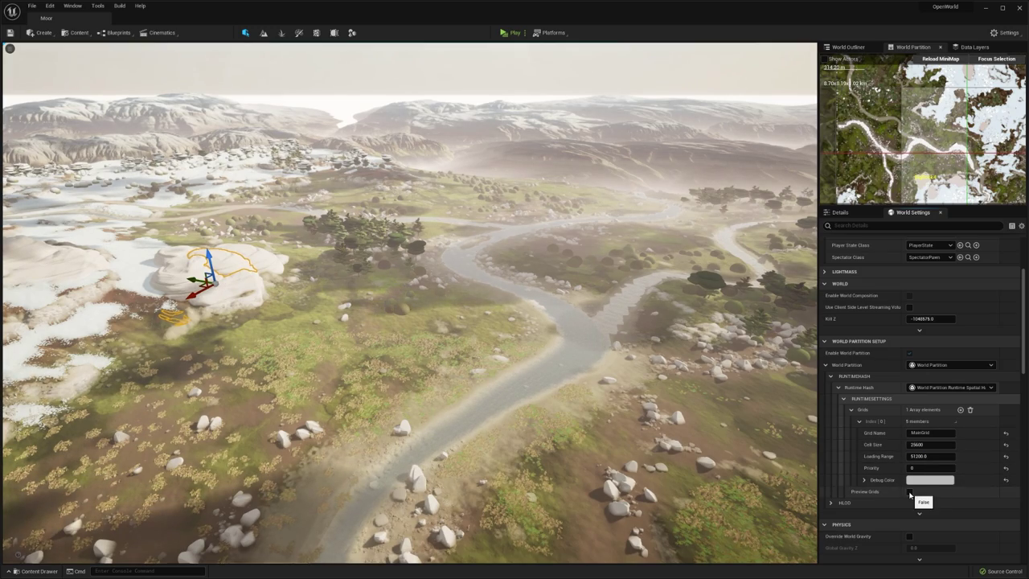
click(909, 492)
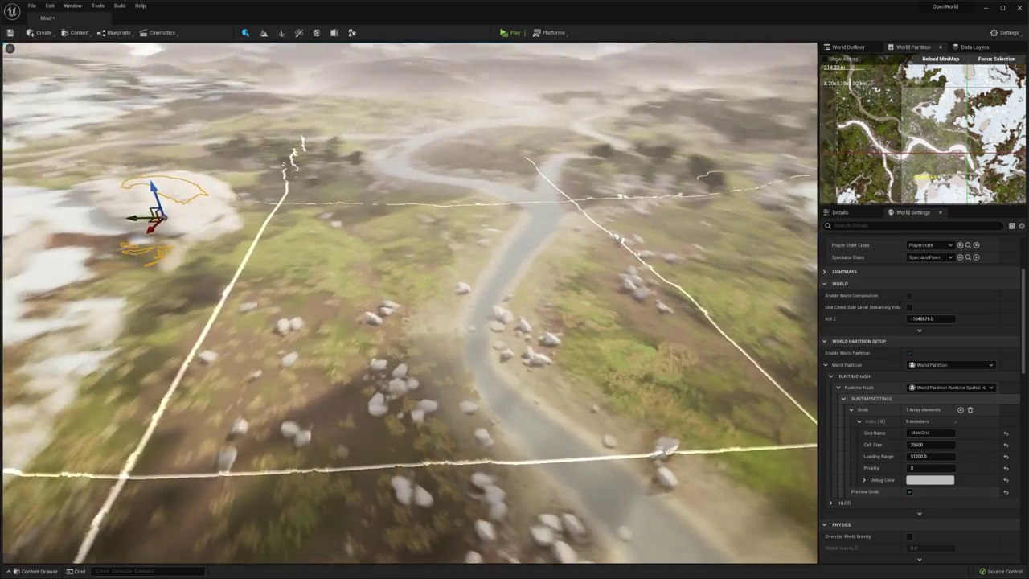
right_drag(498, 388, 553, 389)
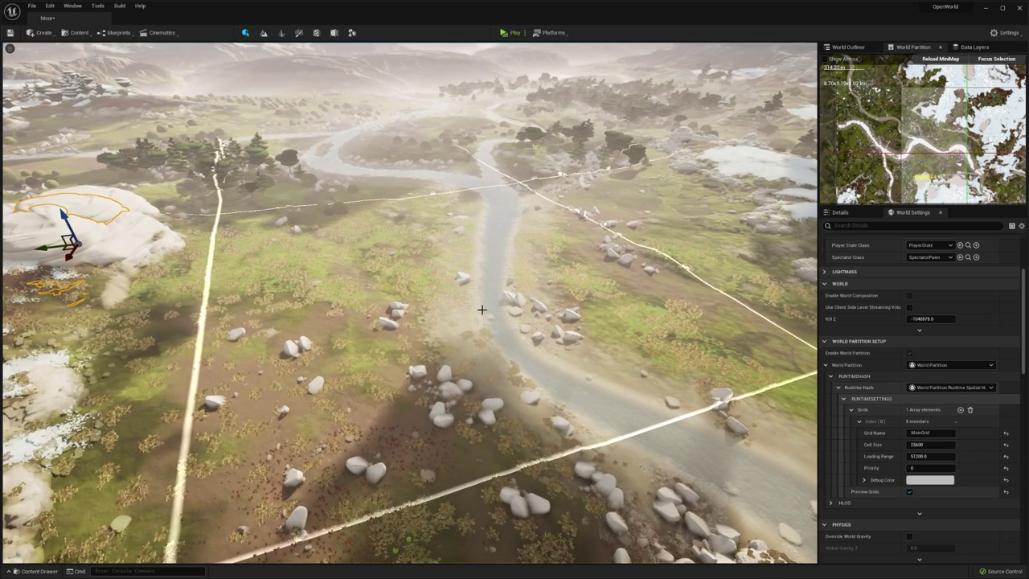
right_drag(482, 309, 507, 332)
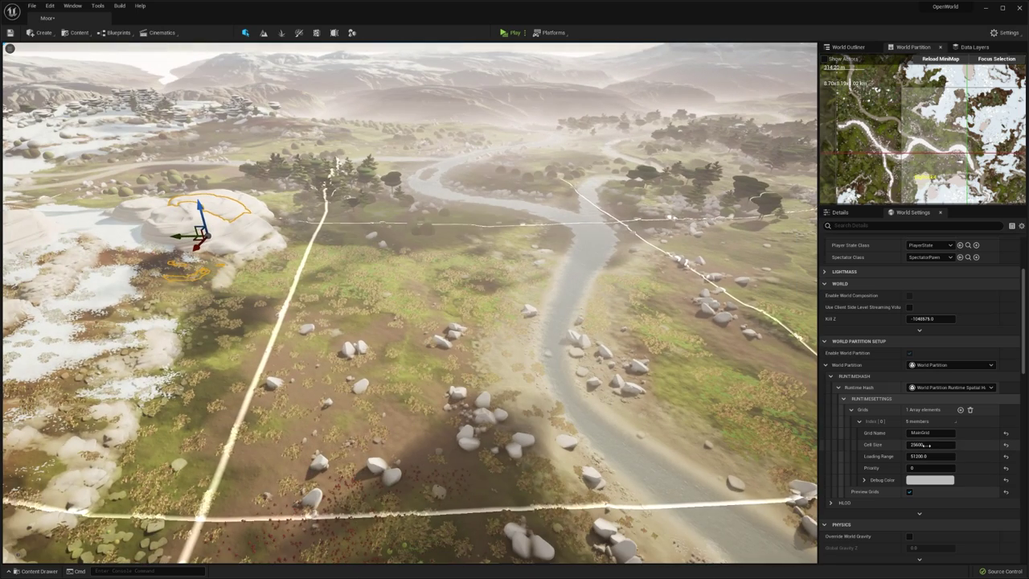
Step: Try a cell size of 10000 for MainGrid and inspect the previewed grid on the landscape
click(932, 444)
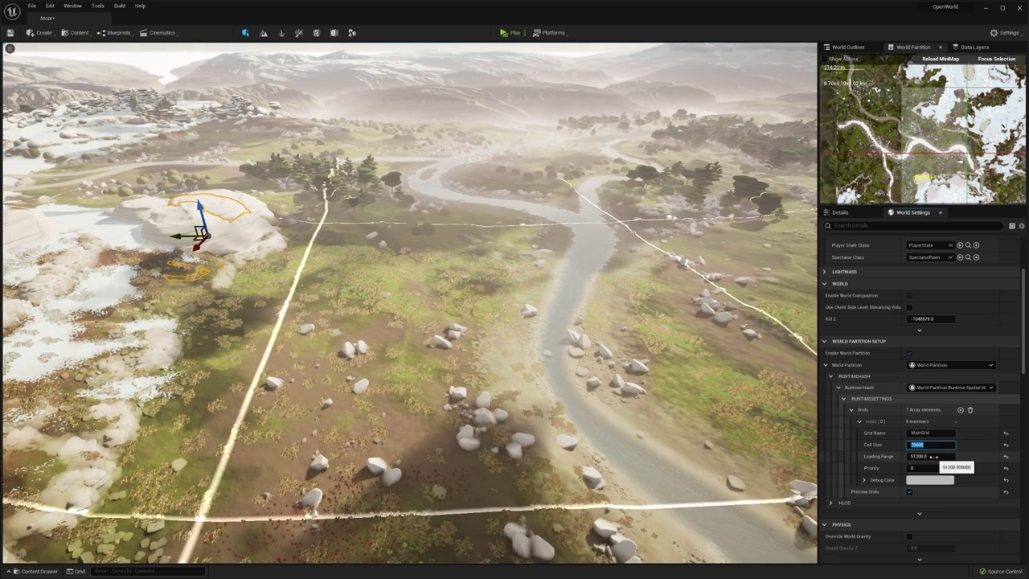
click(933, 456)
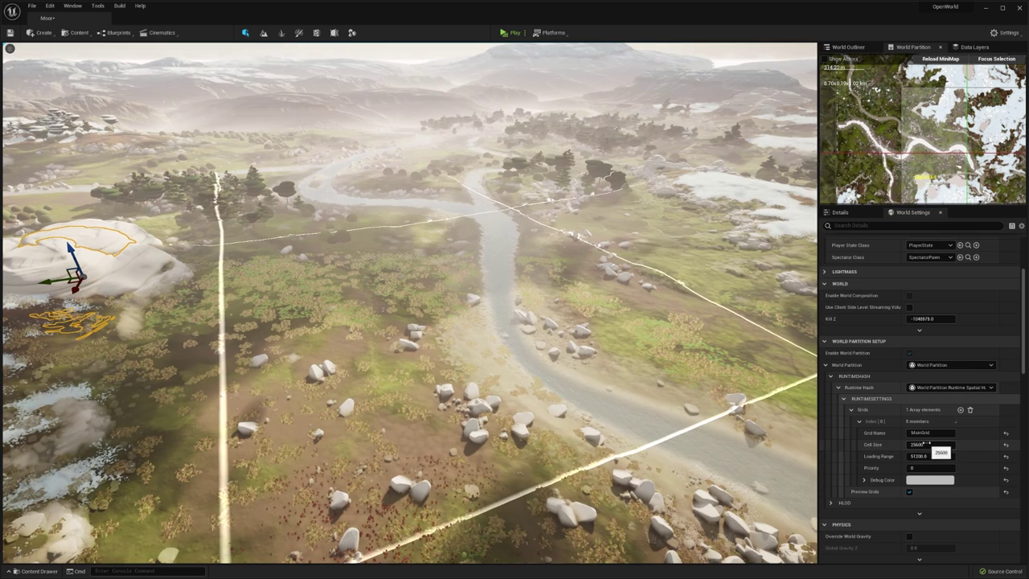
key(shift+Tab)
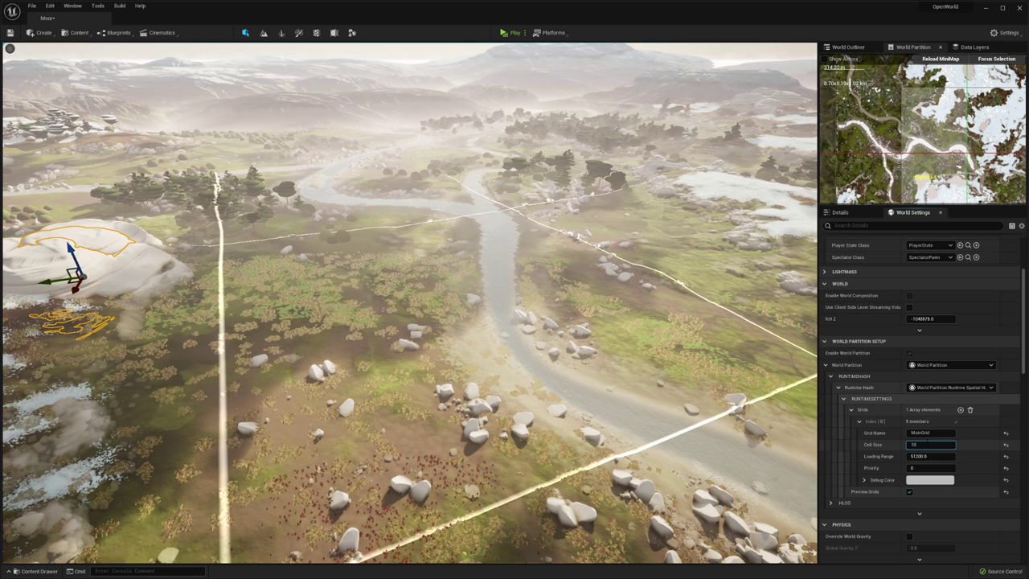
text(10000)
key(Return)
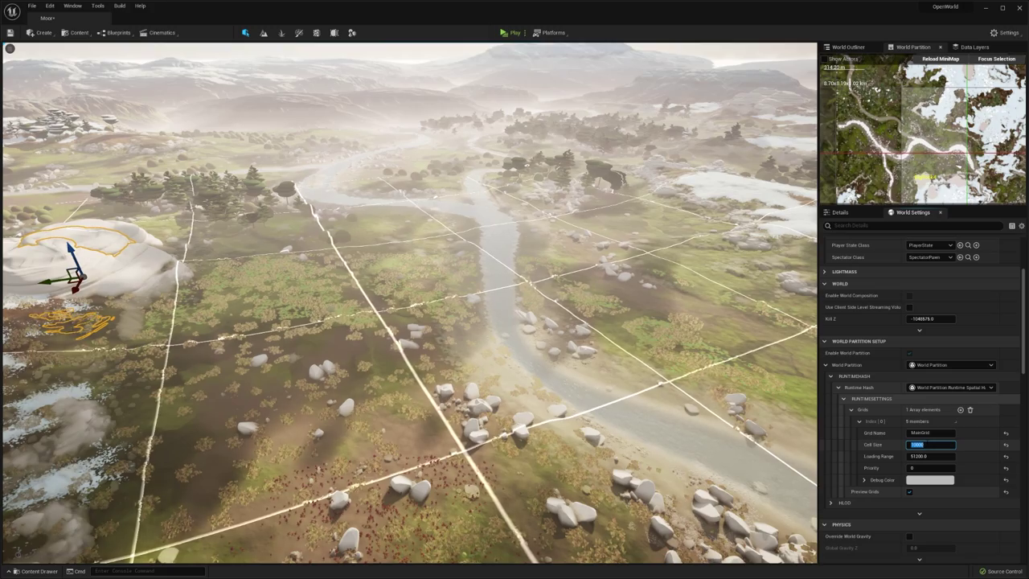
right_drag(233, 142, 417, 298)
right_drag(531, 342, 699, 245)
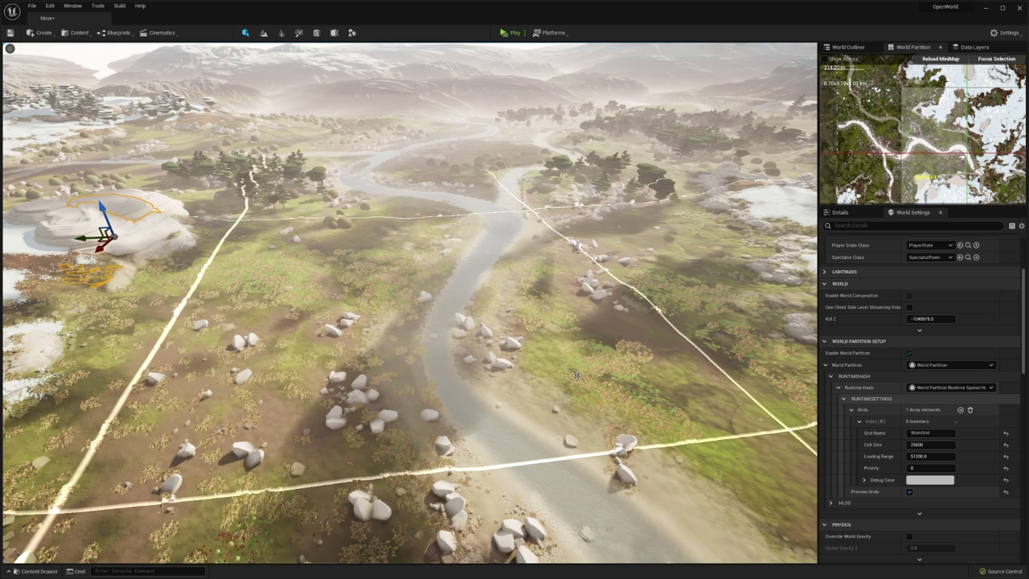
click(920, 445)
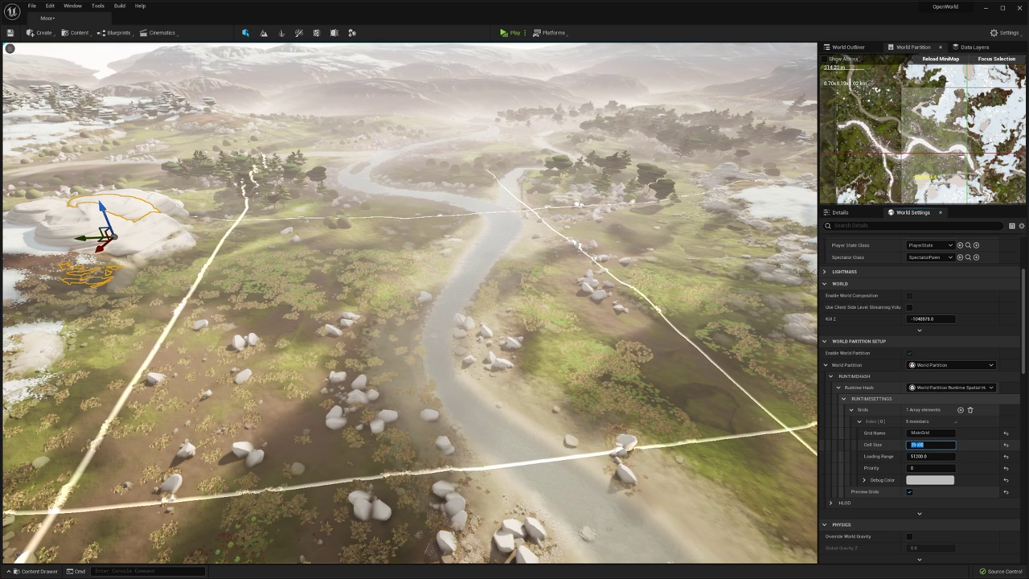
Step: Load the World Partition cell just above the river bend on the minimap
right_drag(940, 108, 902, 109)
scroll(918, 157, down, 2)
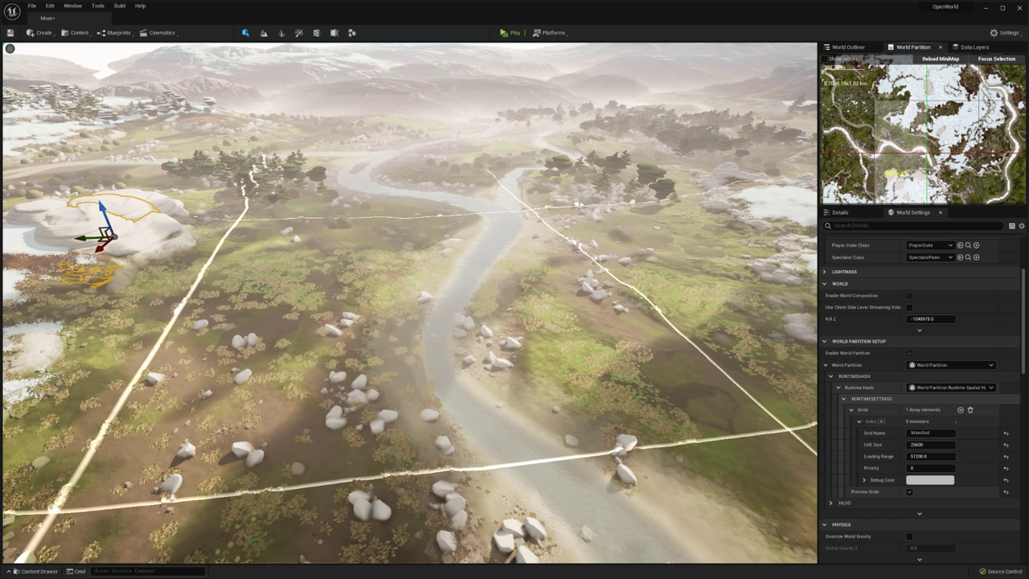
right_drag(897, 125, 870, 111)
scroll(870, 113, down, 2)
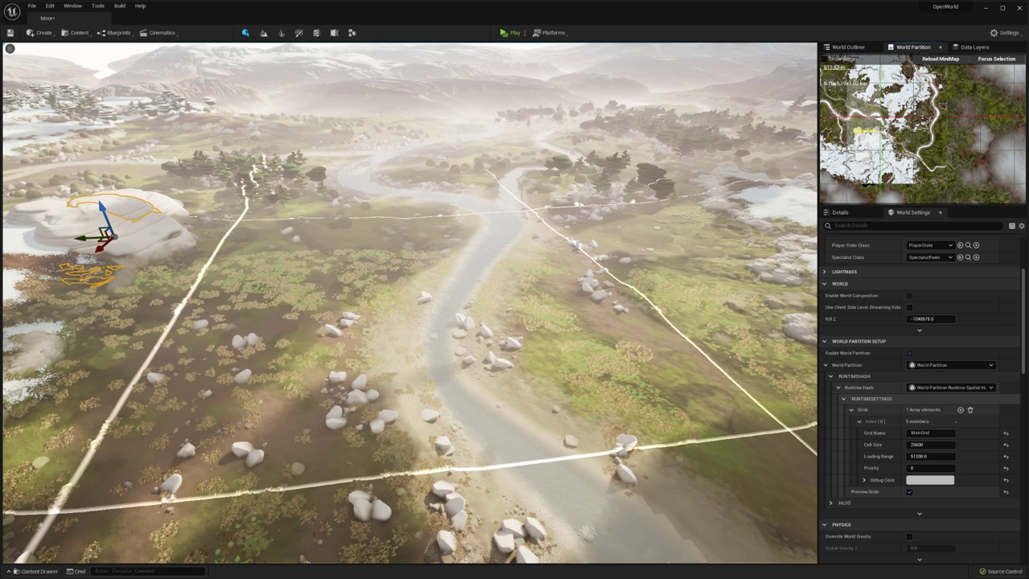
right_drag(869, 109, 875, 130)
scroll(853, 170, up, 5)
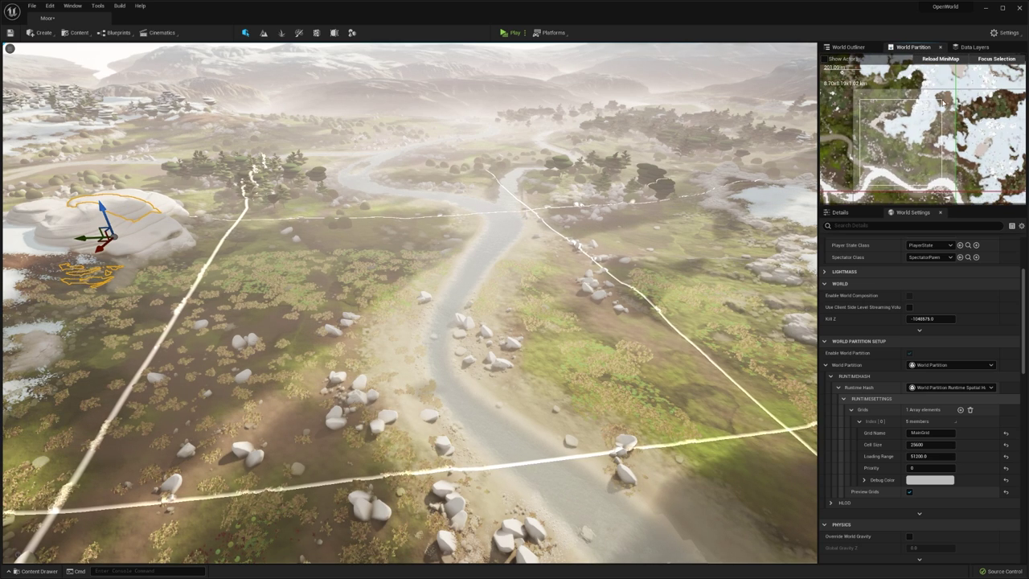
right_click(913, 122)
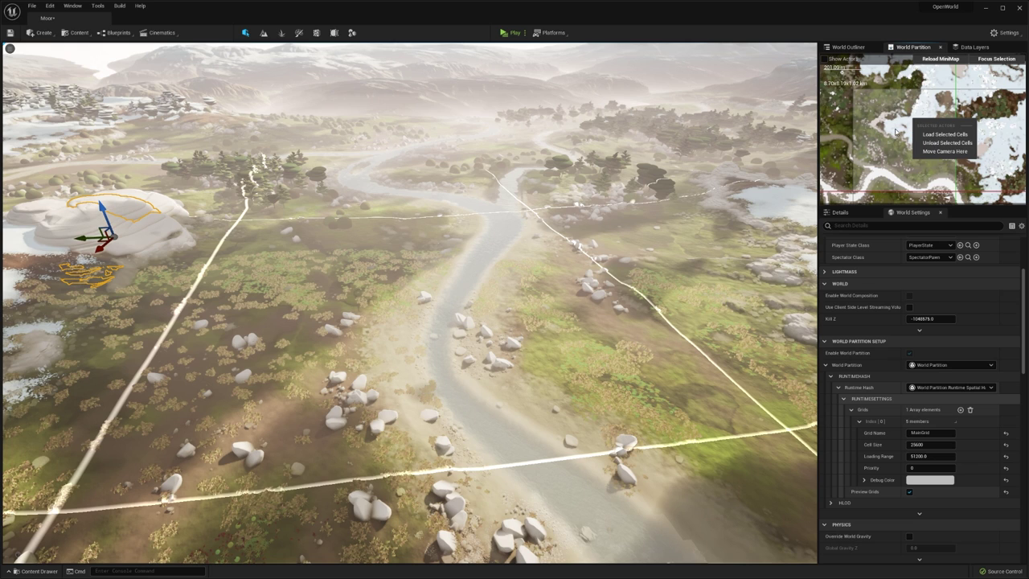
click(933, 134)
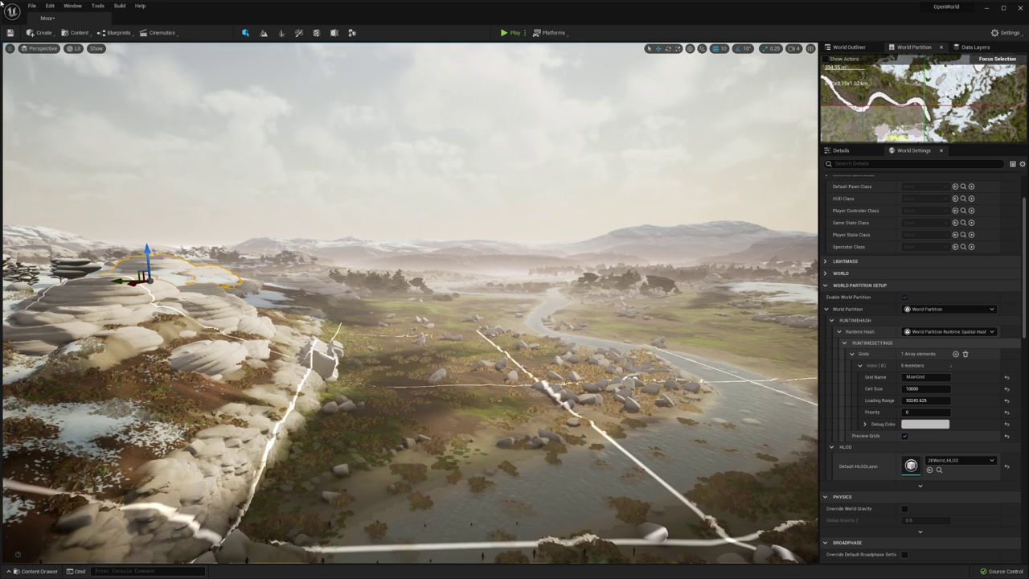
Step: Open the project settings and look for the World Partition section
click(50, 5)
click(89, 117)
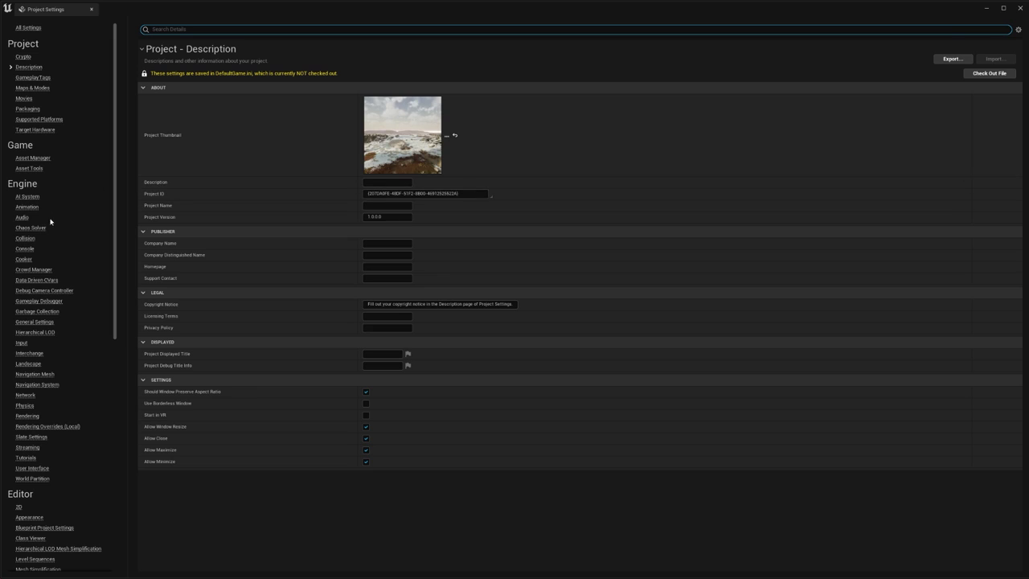
scroll(59, 400, down, 1)
scroll(59, 400, down, 1)
click(23, 441)
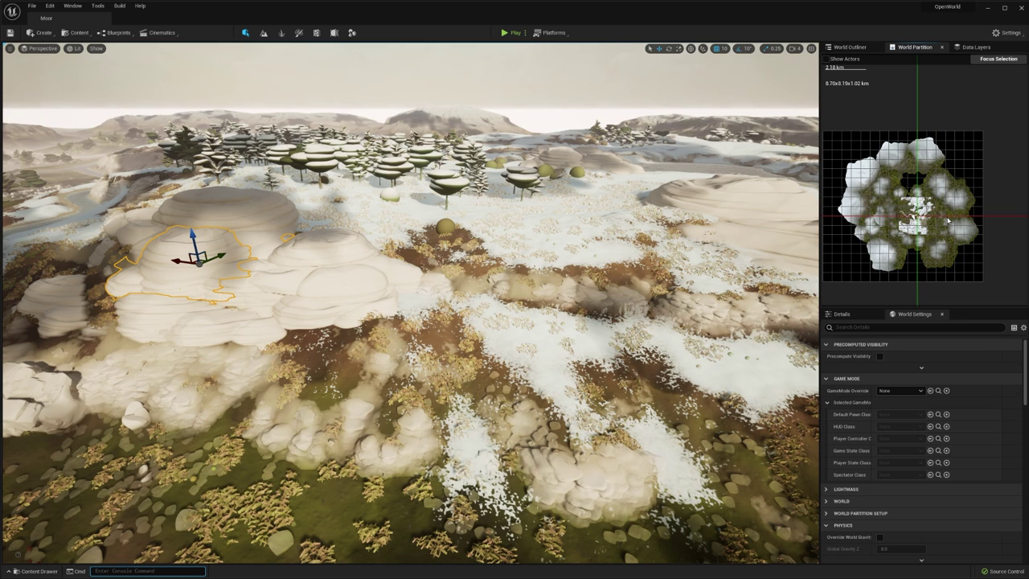
Step: Enable the minimap reload option with the console command wp.MiniMap.ShowReloadButton 1, and reload the World Partition minimap
scroll(913, 225, up, 5)
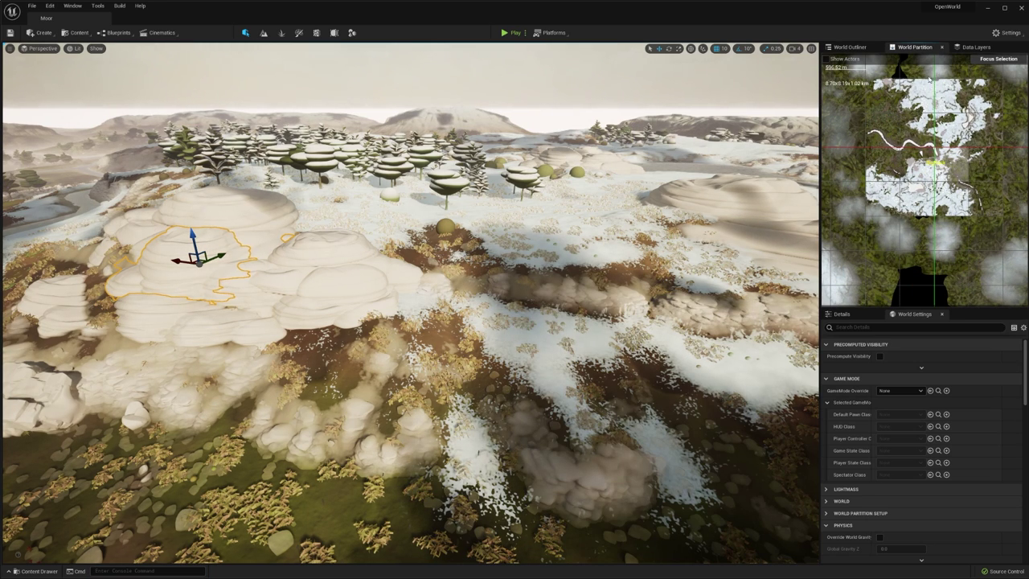
click(78, 572)
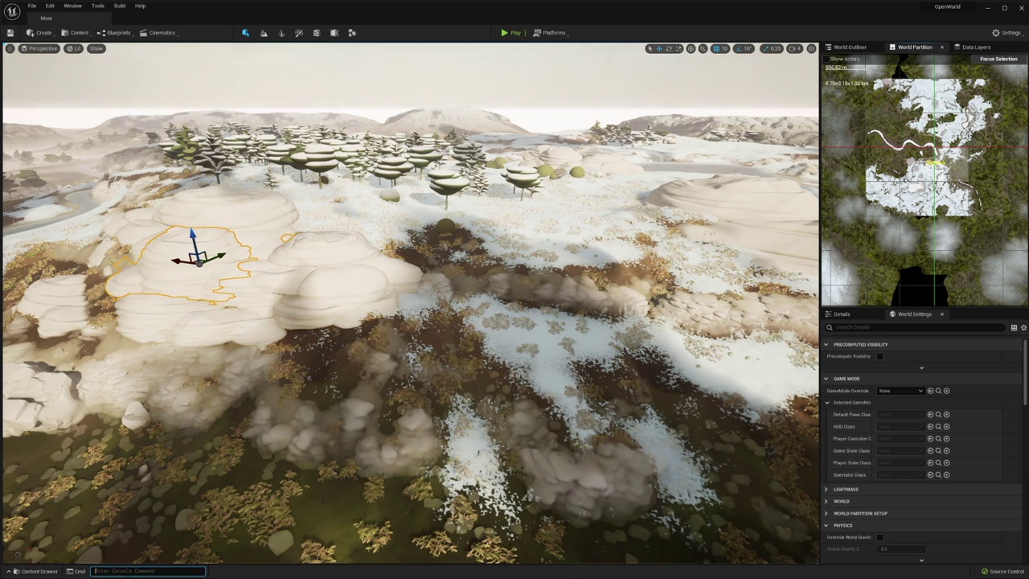
text(wp.mi)
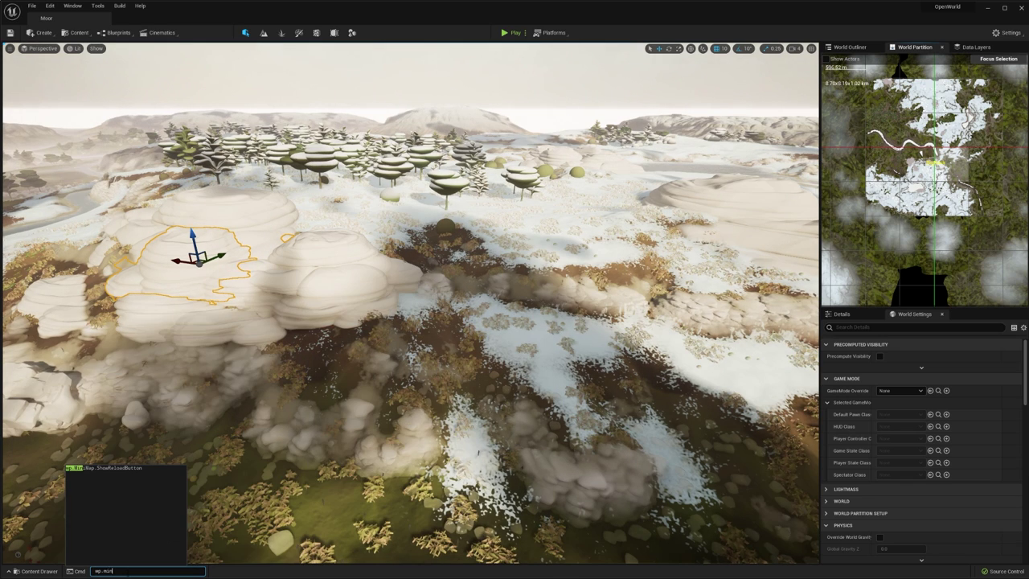
text(nimap)
key(Tab)
text(1)
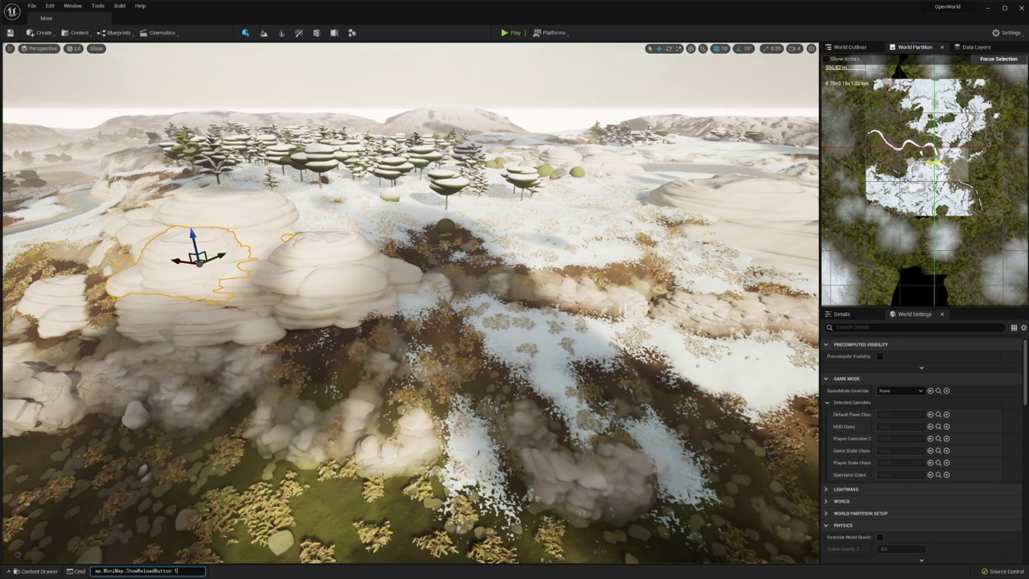
key(Return)
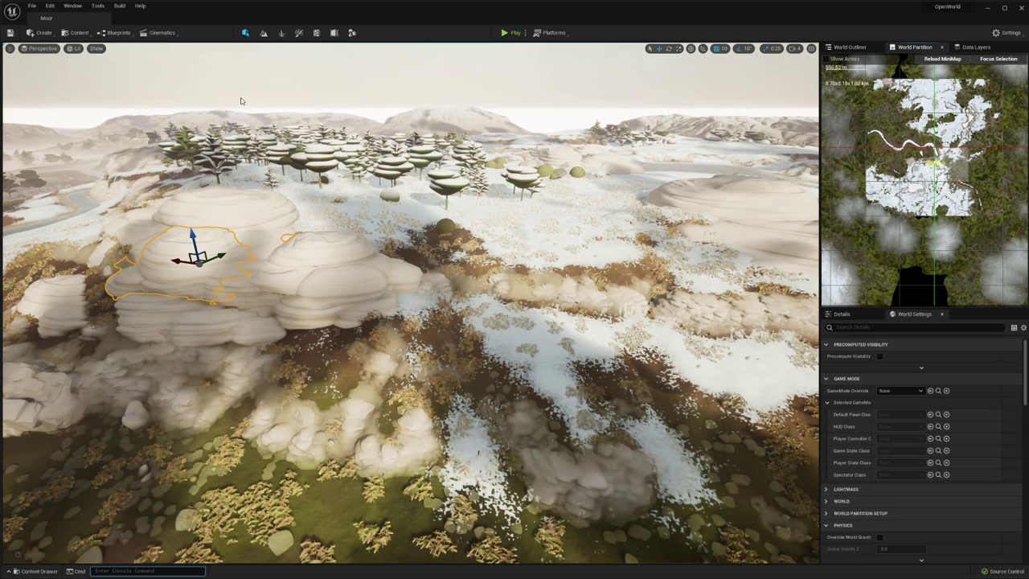
click(942, 59)
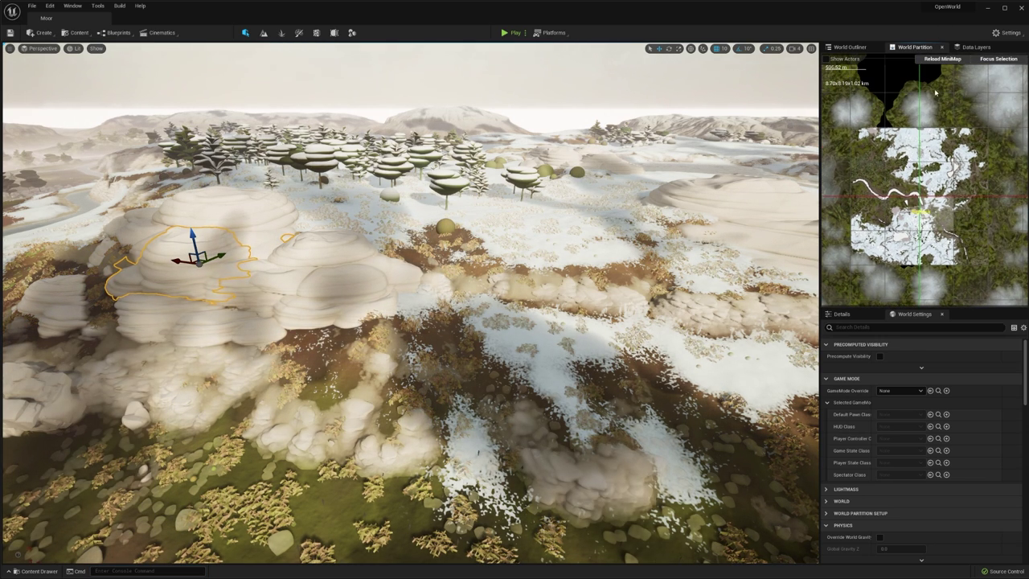
Step: Search the World Outliner for "mini" and select the WorldPartitionMiniMap actor
scroll(971, 215, up, 2)
scroll(971, 216, up, 6)
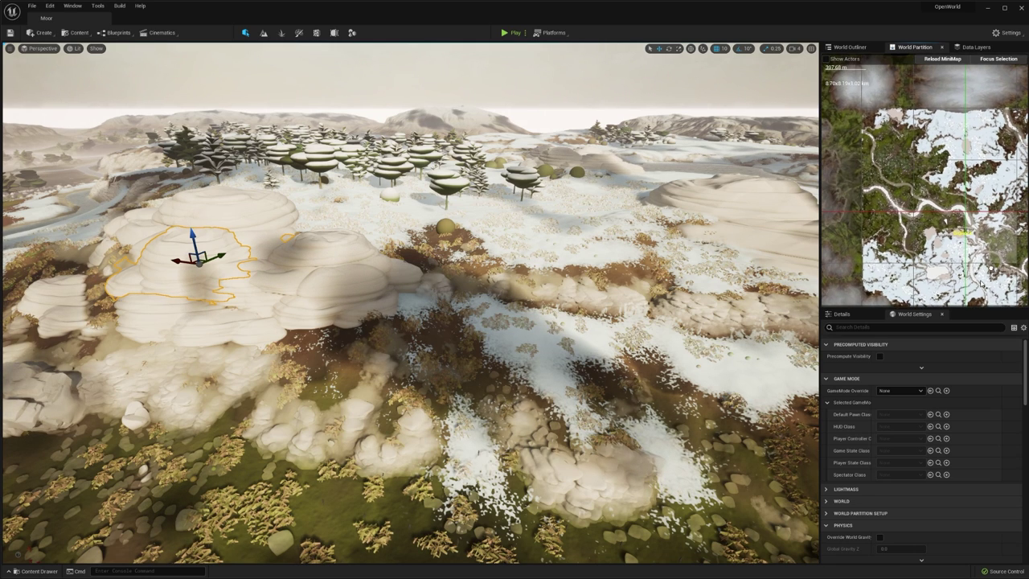
click(850, 46)
click(872, 60)
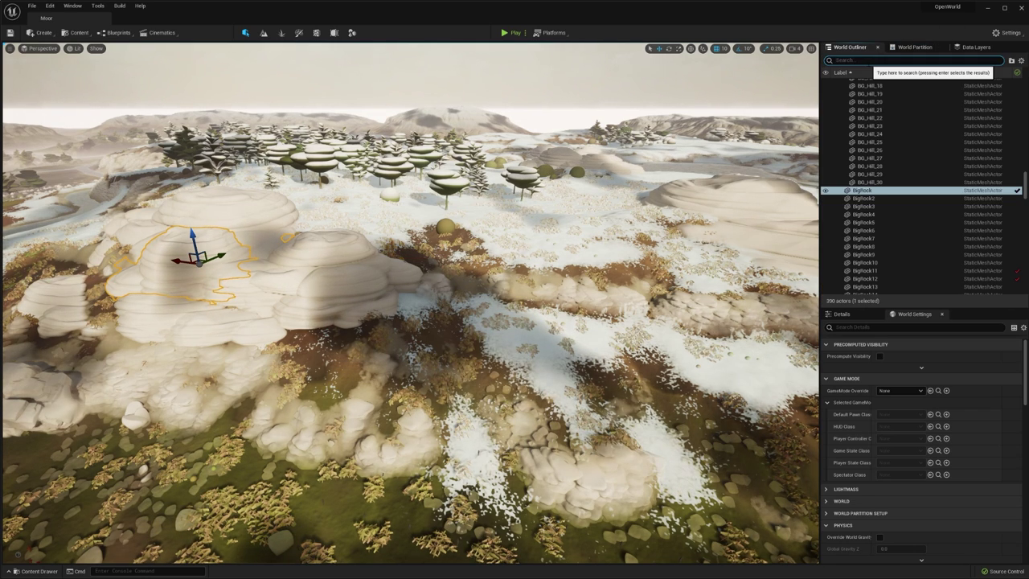
text(mini)
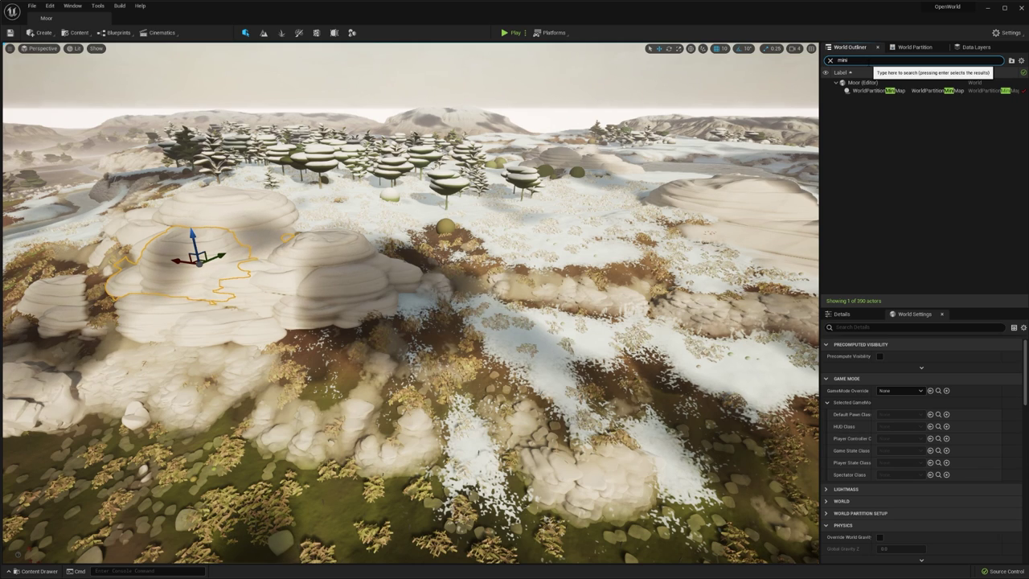
click(877, 90)
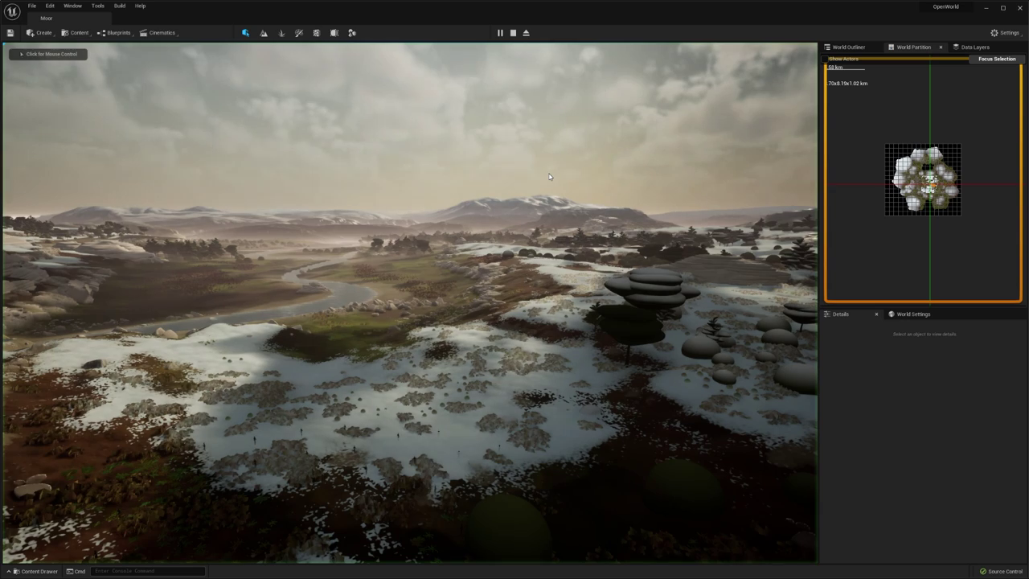
Step: Look around the landscape in the running game and turn off HLODs with the console command wp.Runtime.HLOD 0
click(551, 176)
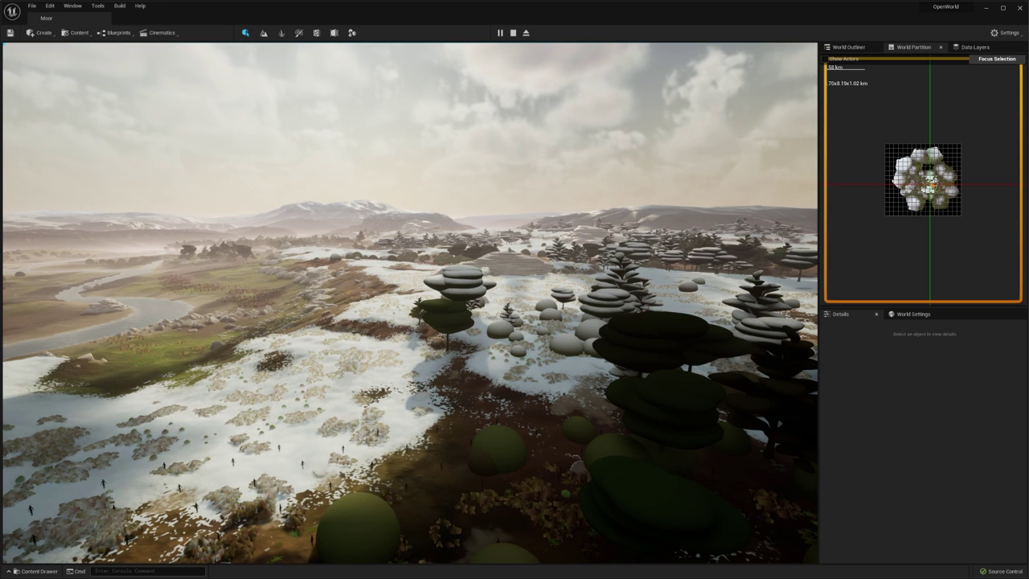
key(shift+F1)
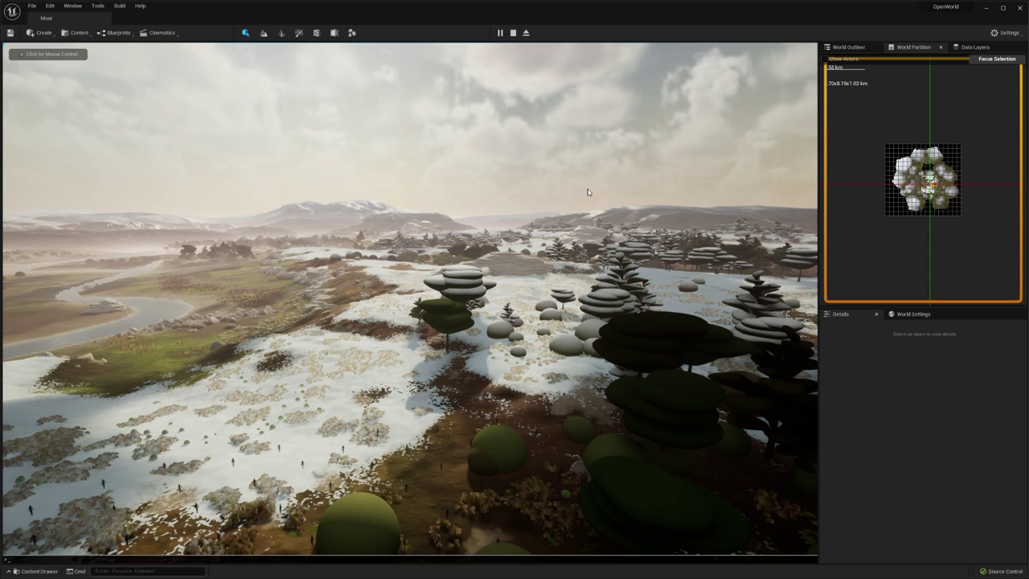
key(grave)
text(wp.)
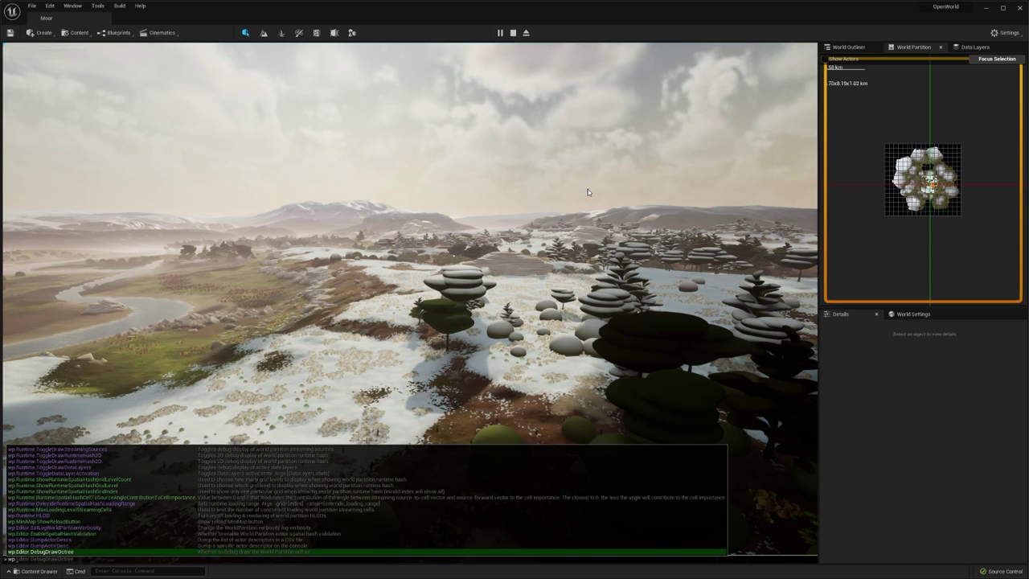
text(runtim)
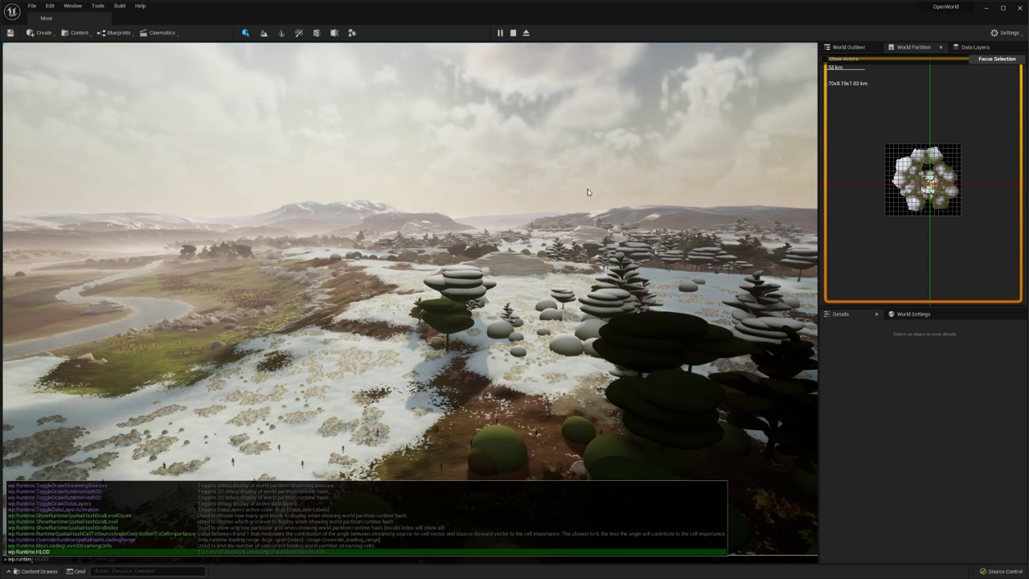
key(Tab)
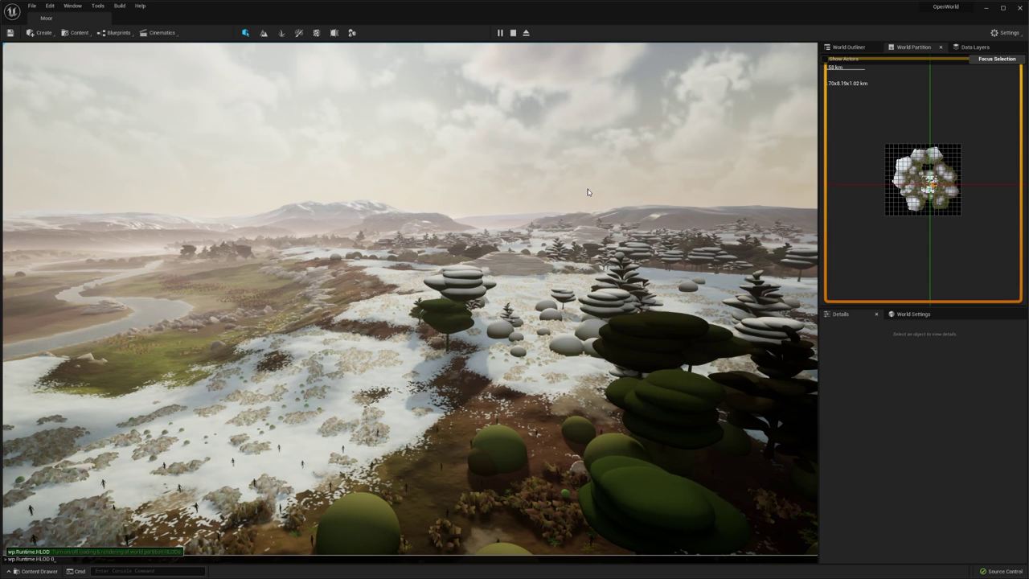
key(Return)
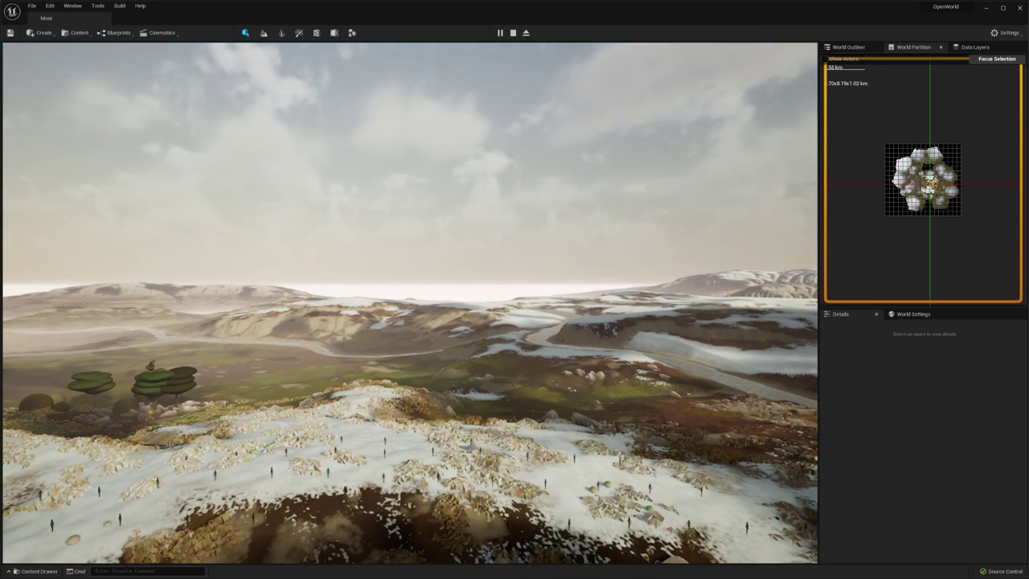
Step: Turn the distant HLODs back on in the running game with the wp.Runtime.HLOD console command
key(grave)
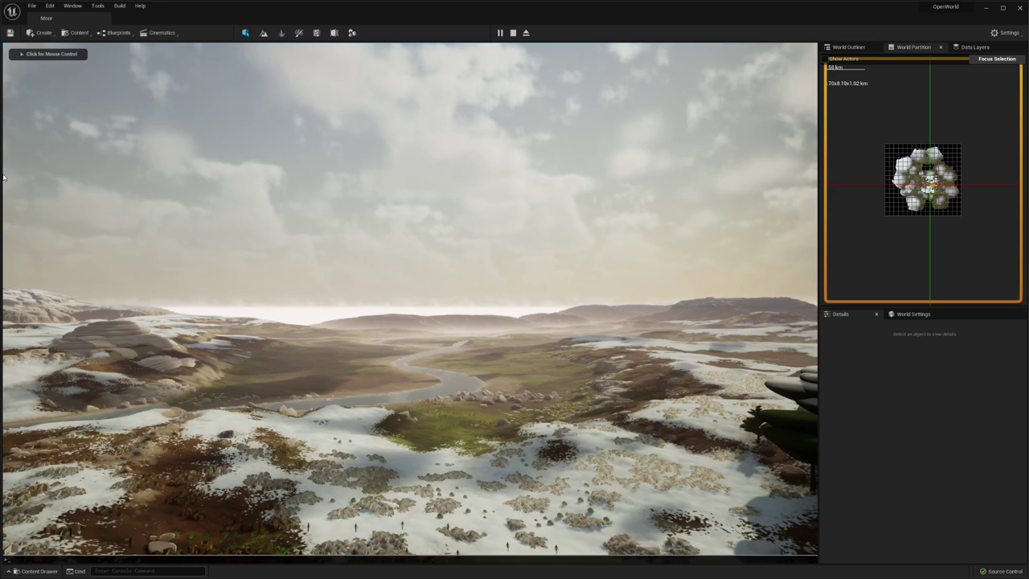
text(wp.r)
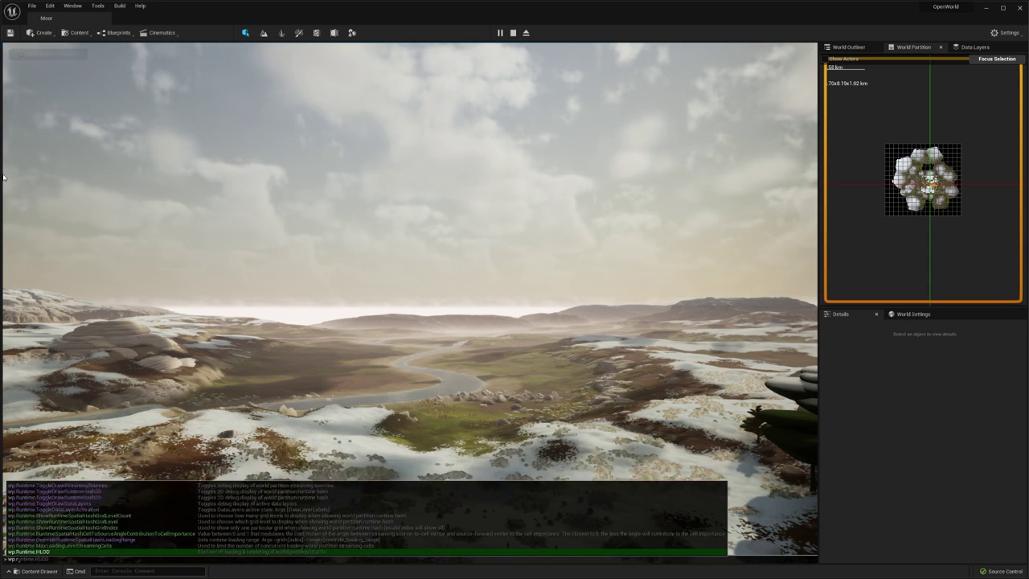
key(Return)
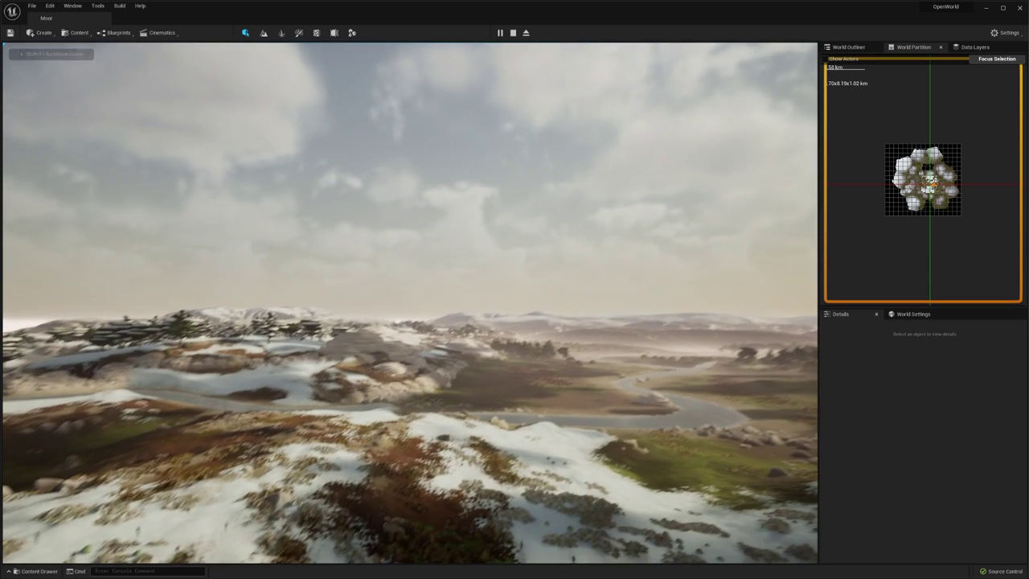
Step: Show the streaming grid with wp.Runtime.ToggleDrawRuntimeHash2D, examine the cells around the player, and end the play session
key(shift+F1)
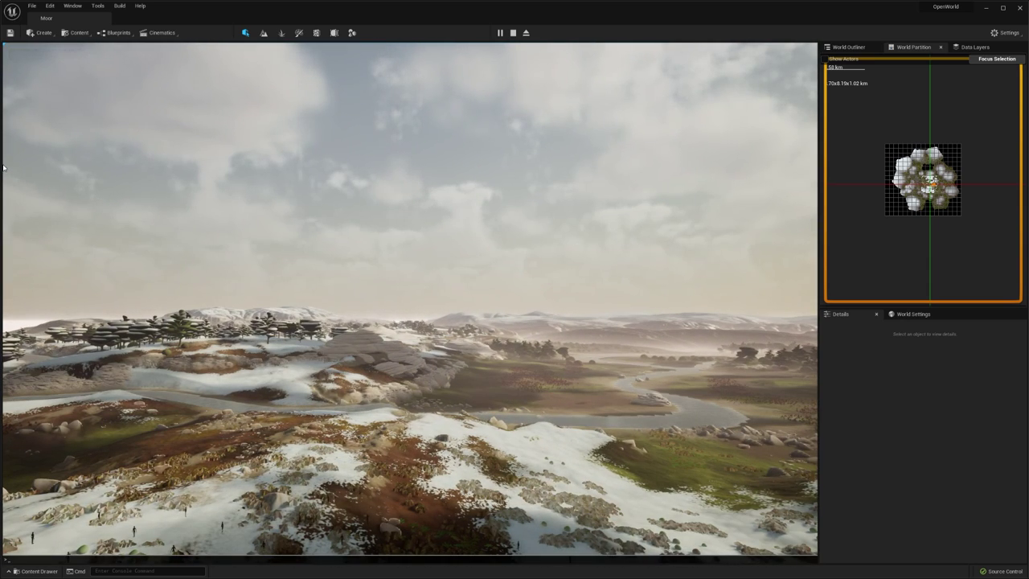
text(wp)
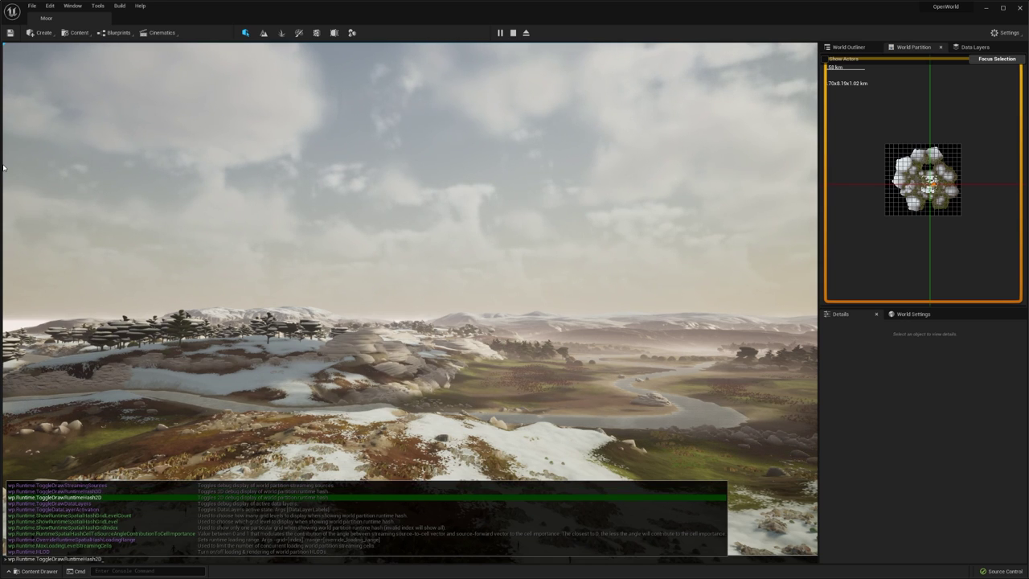
key(Tab)
key(Return)
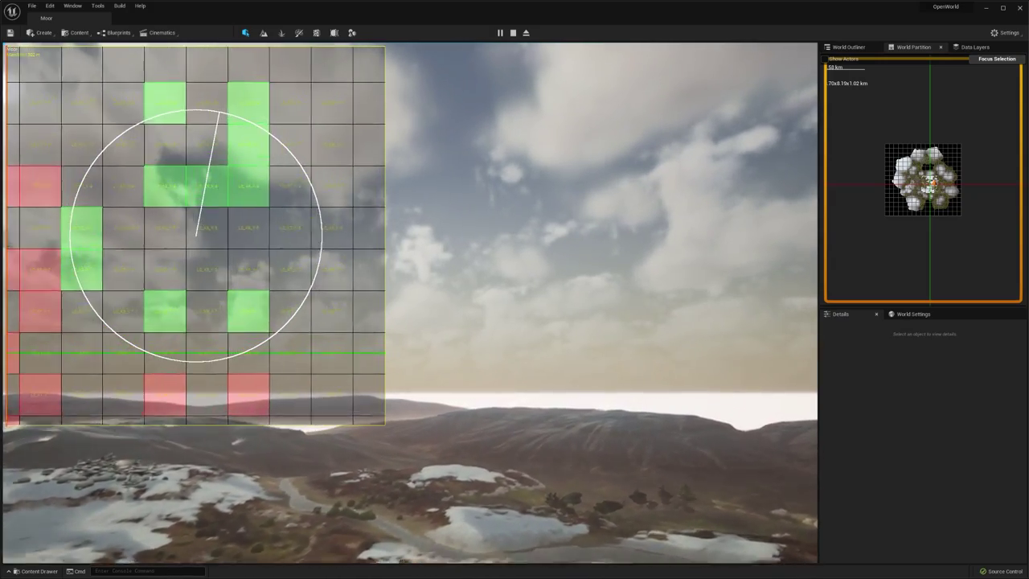
key(Escape)
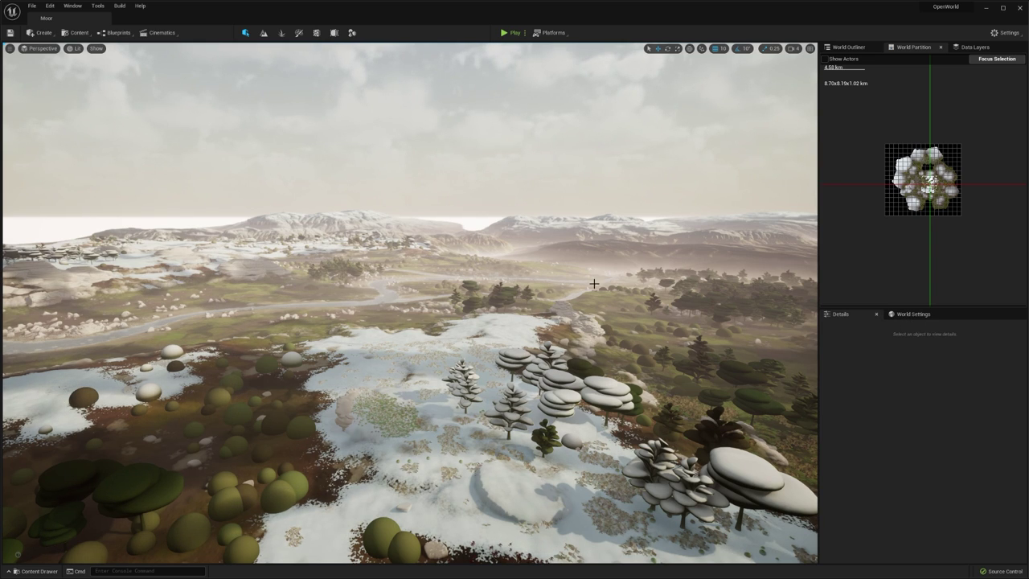
Step: Find the Default HLOD Layer in the World Partition setup, open the 2KWorld_HLOD asset, examine its layer settings and close it
click(913, 314)
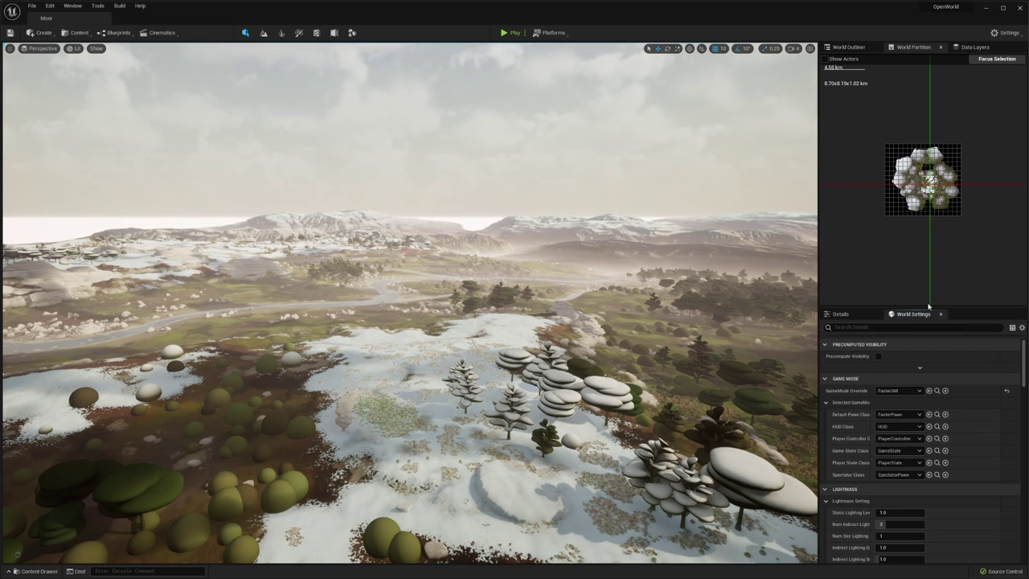
drag(929, 306, 928, 191)
scroll(927, 397, down, 3)
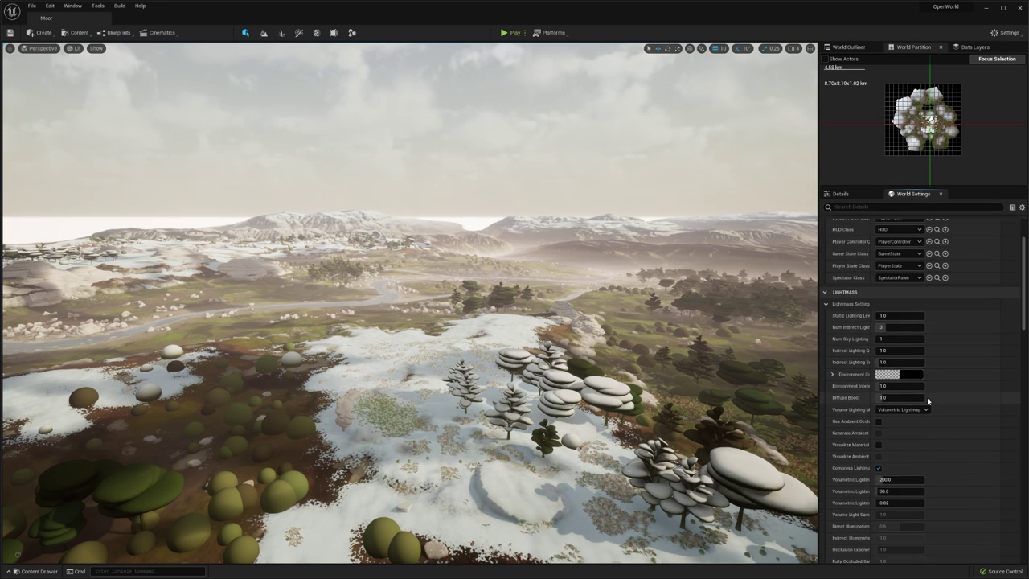
scroll(927, 397, down, 6)
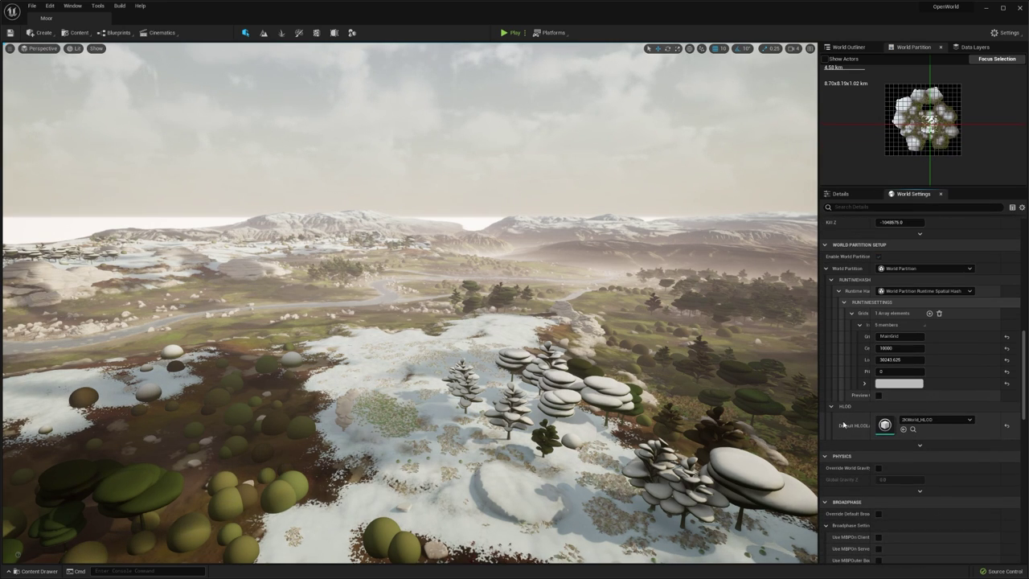
drag(872, 426, 899, 431)
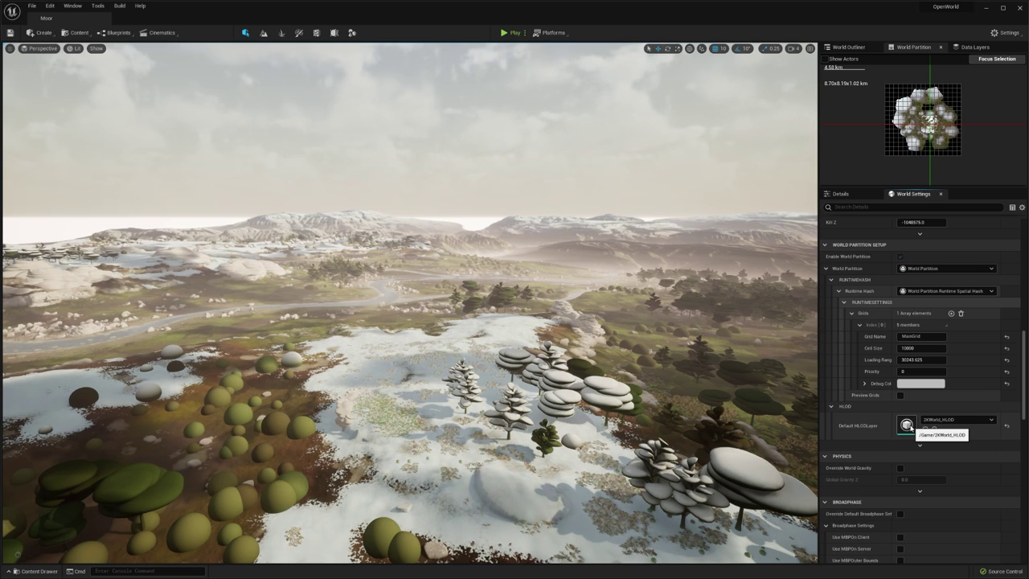
double_click(907, 426)
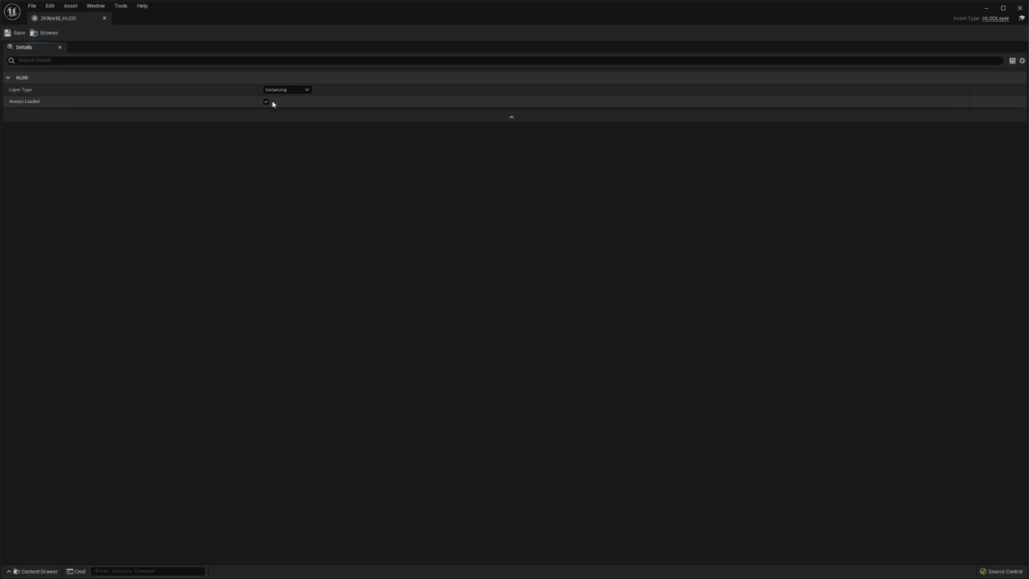
click(104, 18)
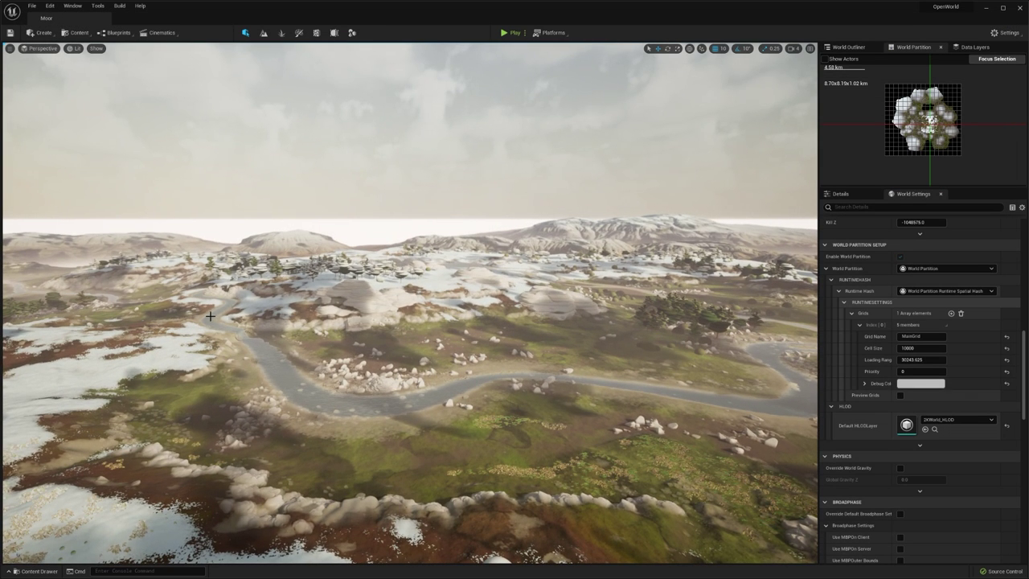
Step: Select the distant BG_Hill_001 actor and examine its HLOD Layer assignment in its details
key(w)
right_drag(723, 402, 723, 444)
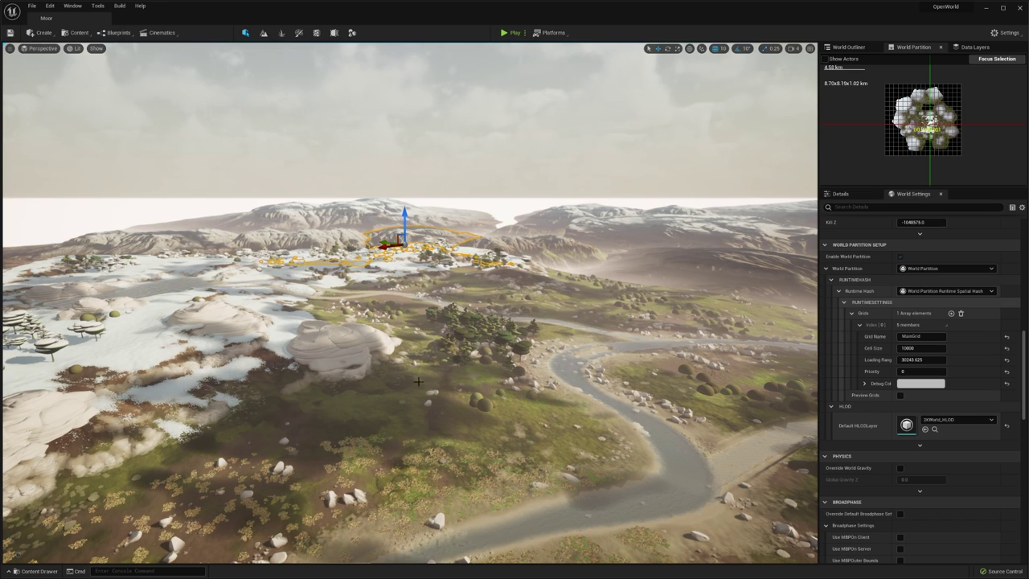
click(866, 195)
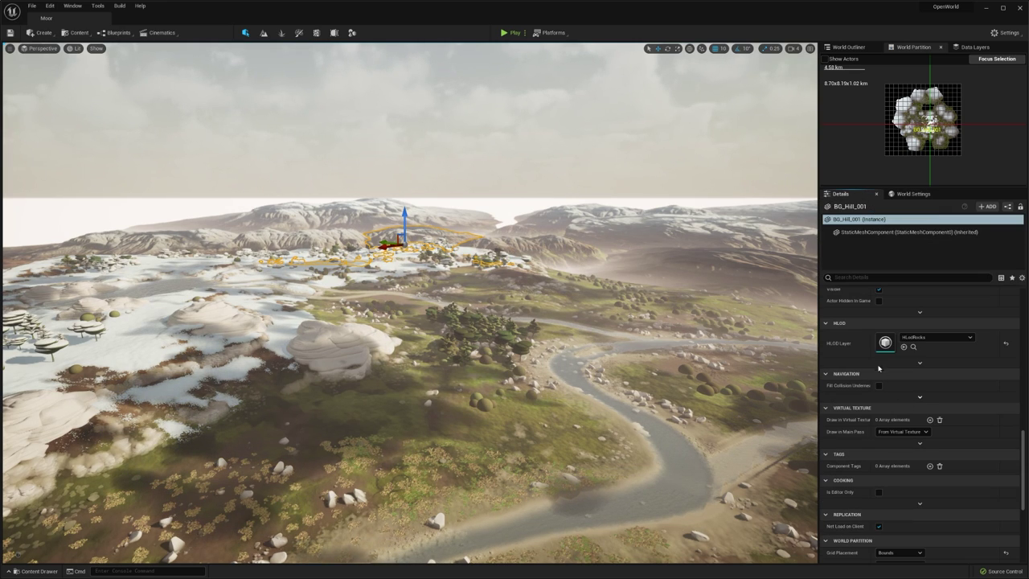
scroll(848, 383, up, 5)
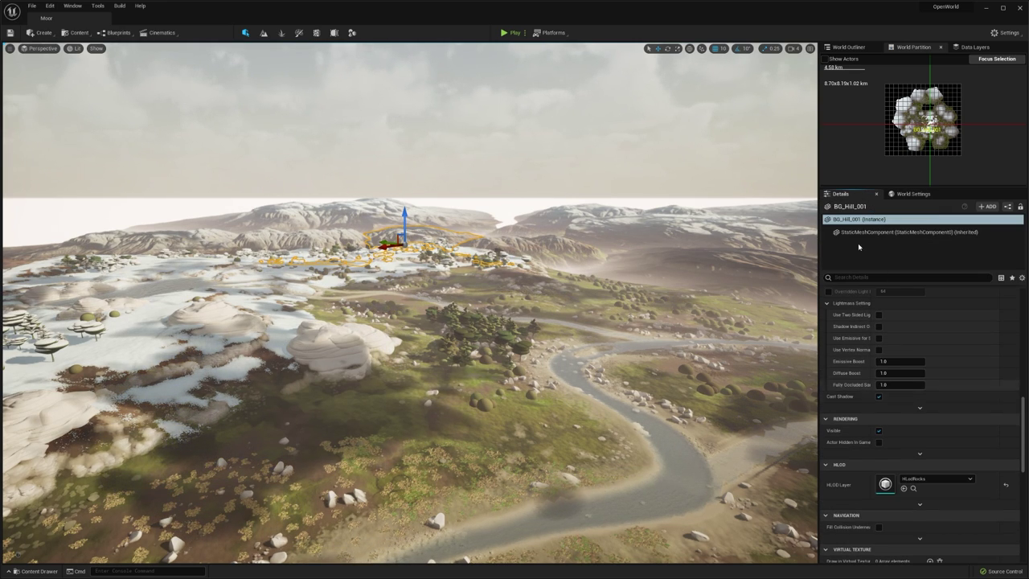
scroll(831, 448, down, 2)
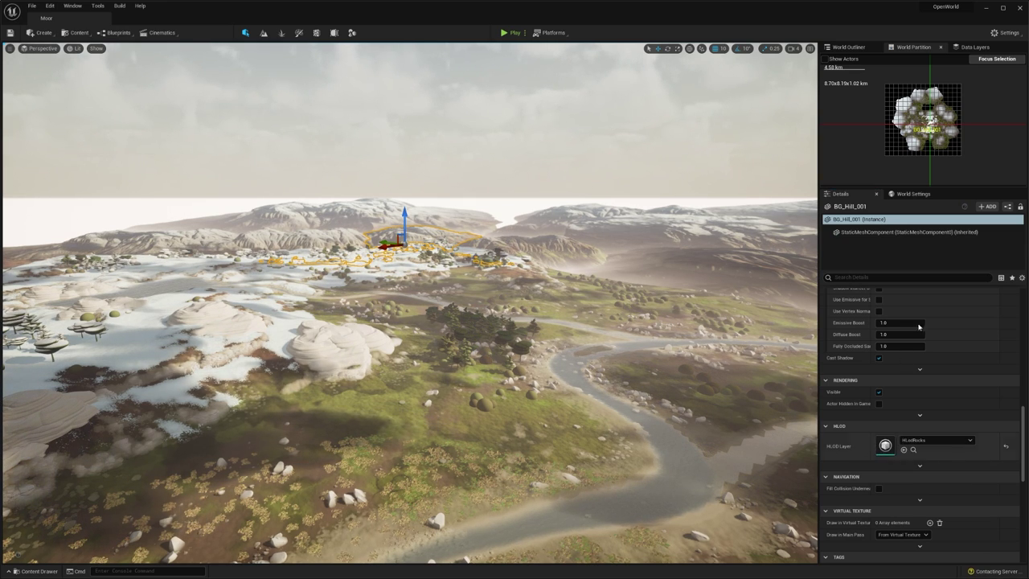
Step: Open the HLodRocks layer asset, examine its layer type options and proxy settings, and return to the level
double_click(270, 233)
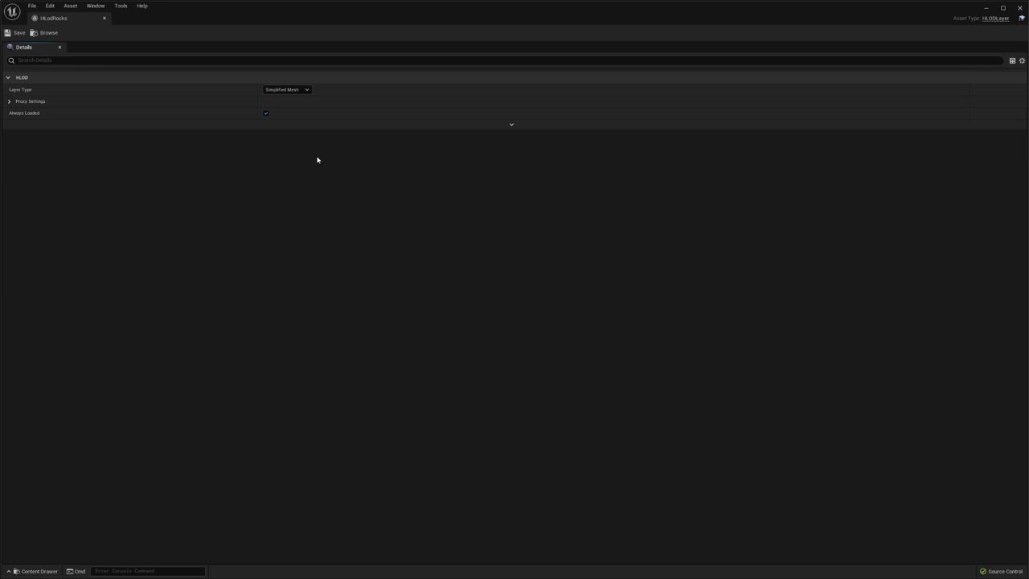
click(283, 89)
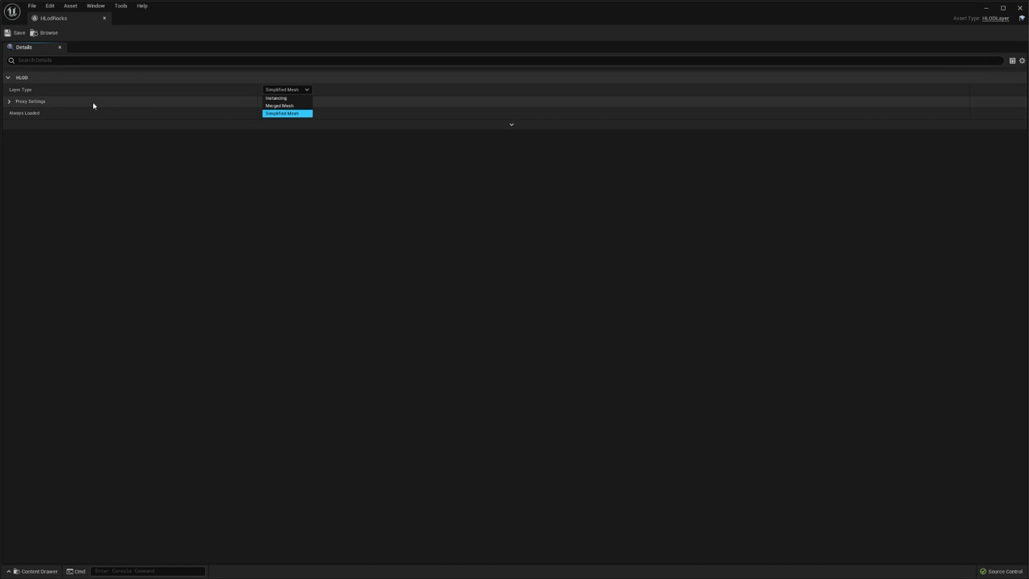
click(9, 102)
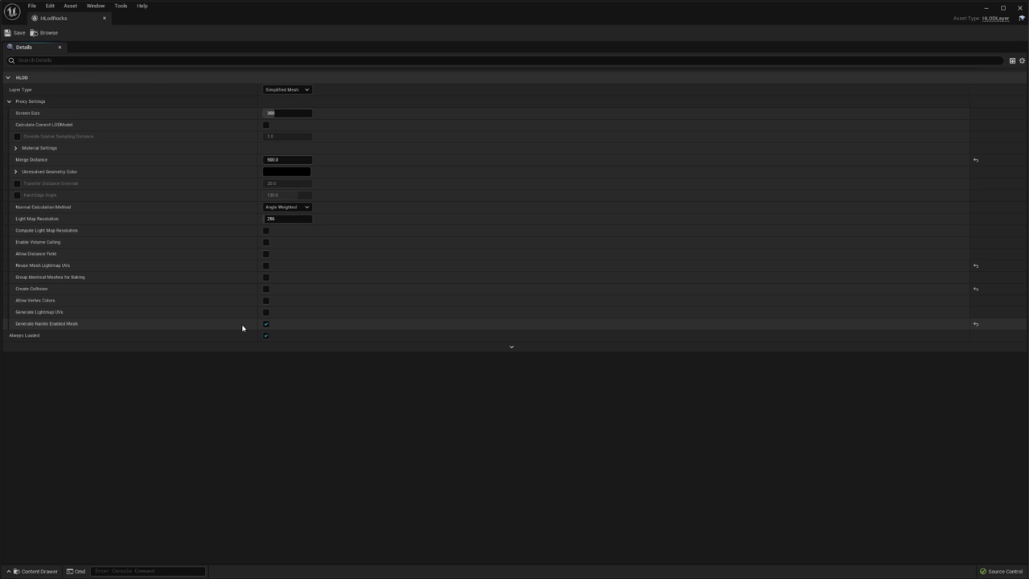
click(105, 20)
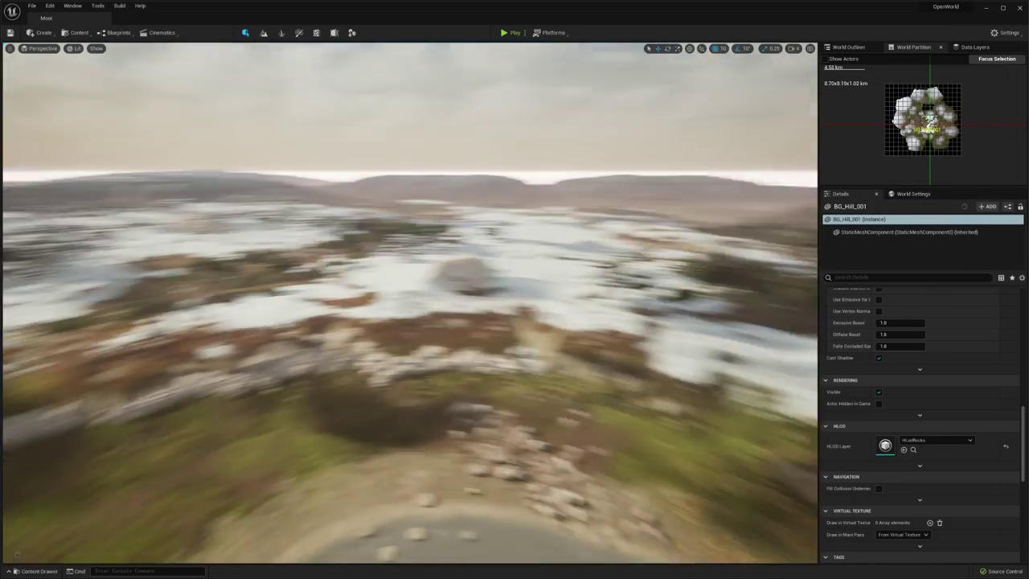
right_drag(485, 313, 485, 313)
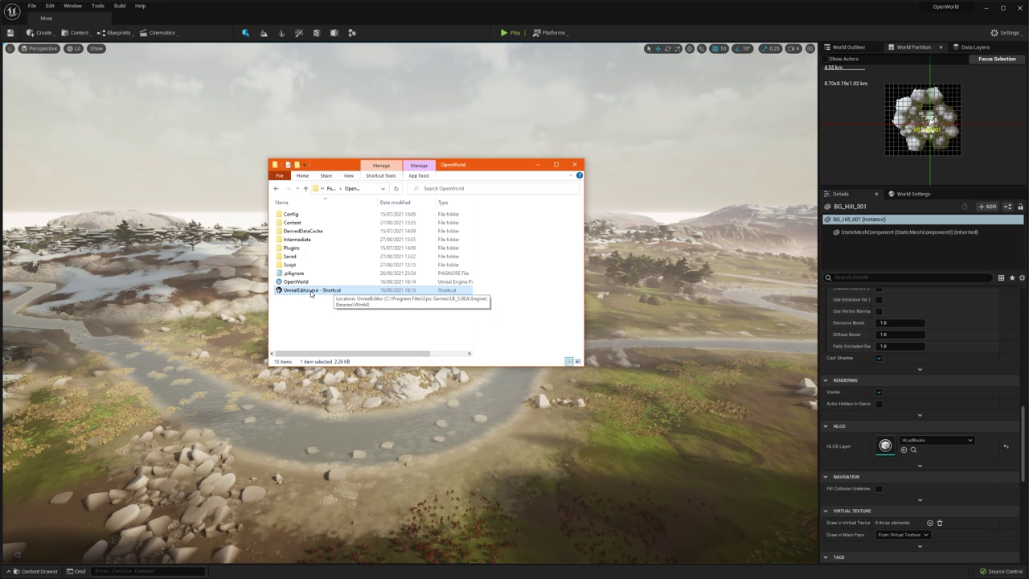
Step: Open the properties of the UnrealEditor.exe shortcut in the OpenWorld project folder and inspect its Target command-line arguments for building HLODs
right_click(312, 291)
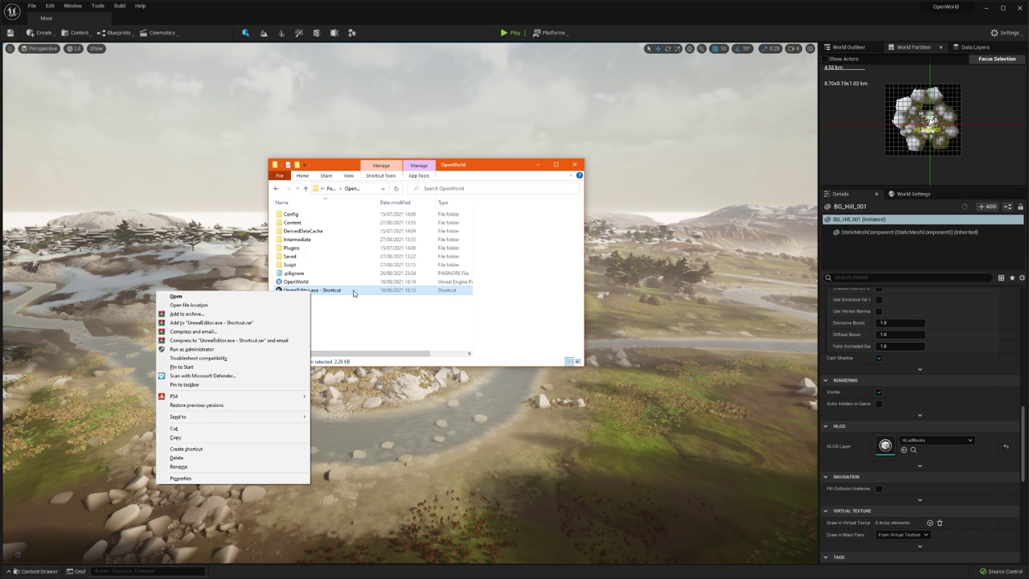
click(246, 477)
drag(385, 298, 340, 215)
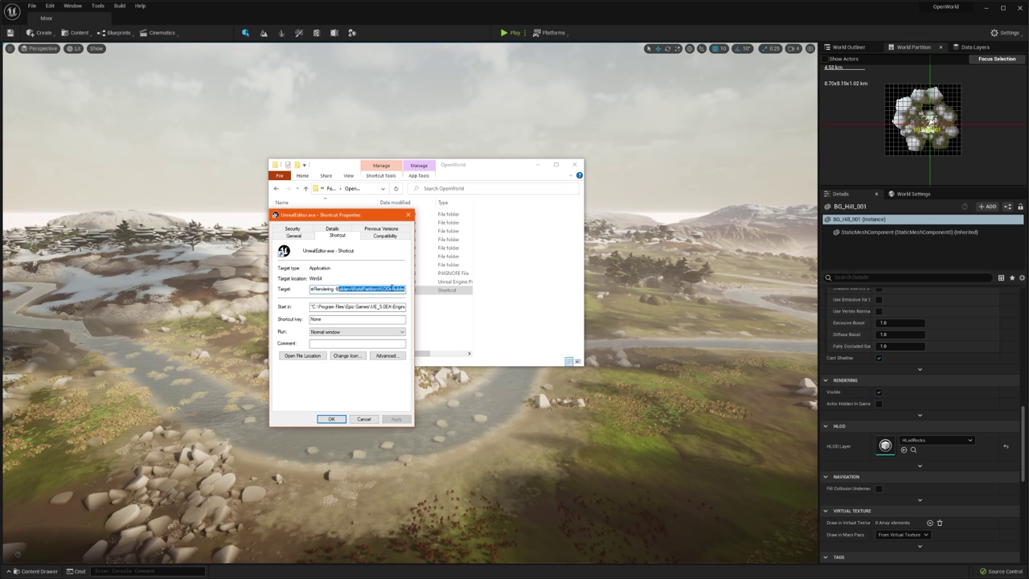
click(337, 291)
drag(338, 290, 310, 288)
click(338, 289)
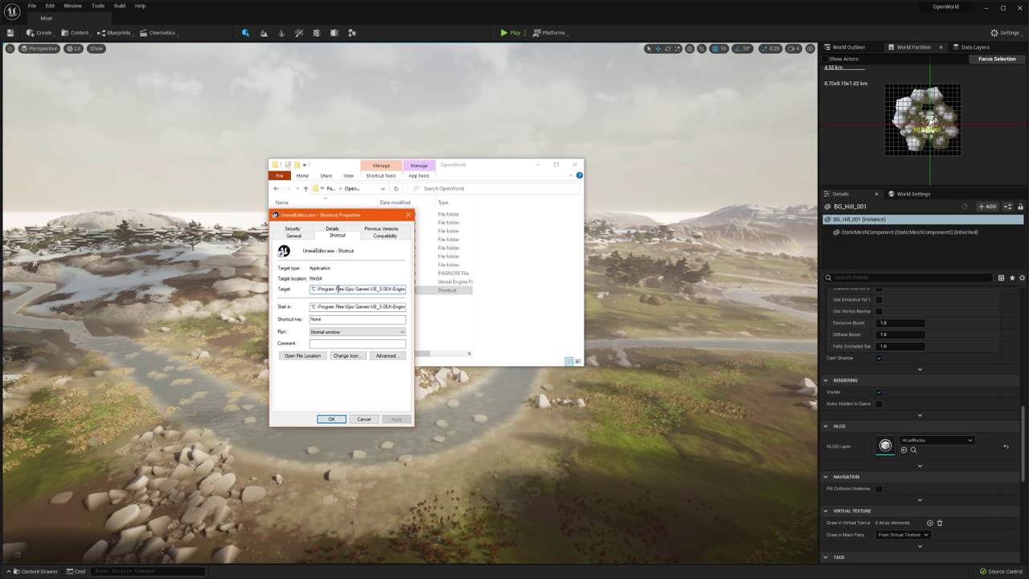
Step: Close the shortcut's properties and launch the UnrealEditor.exe shortcut to run the HLOD build
click(409, 215)
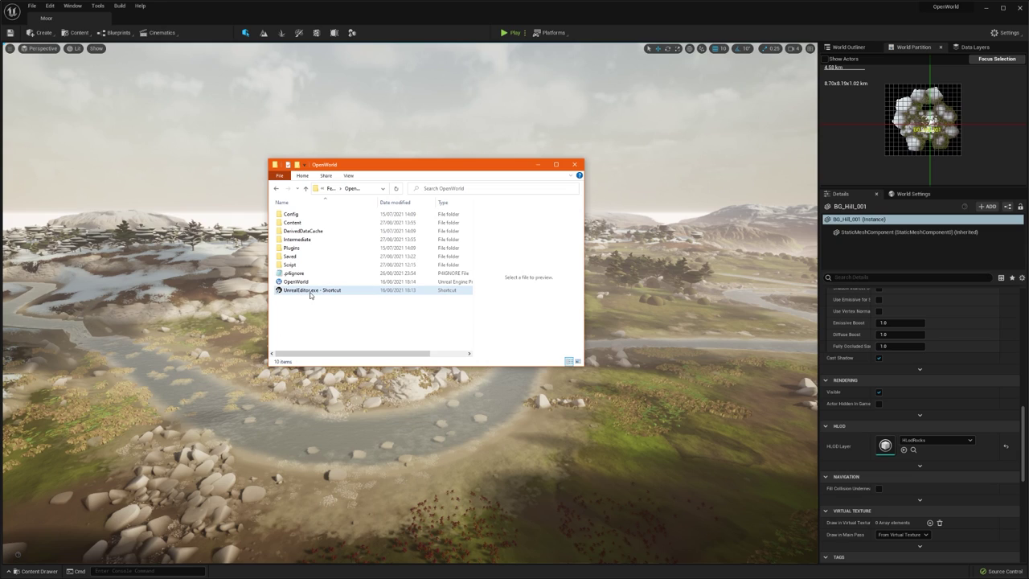
mouse_move(296, 295)
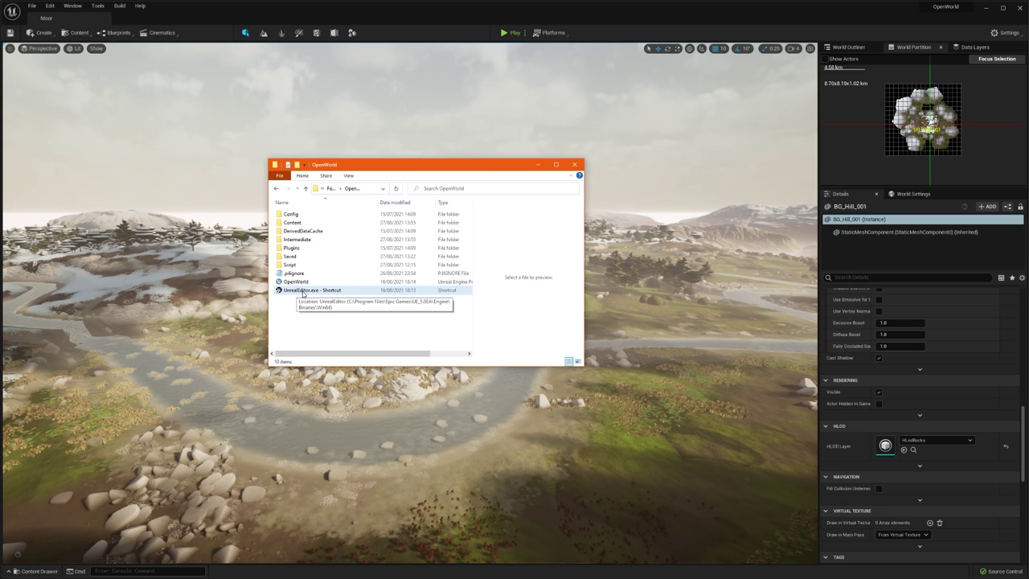
click(315, 295)
click(337, 322)
double_click(312, 290)
drag(397, 58, 371, 70)
double_click(371, 70)
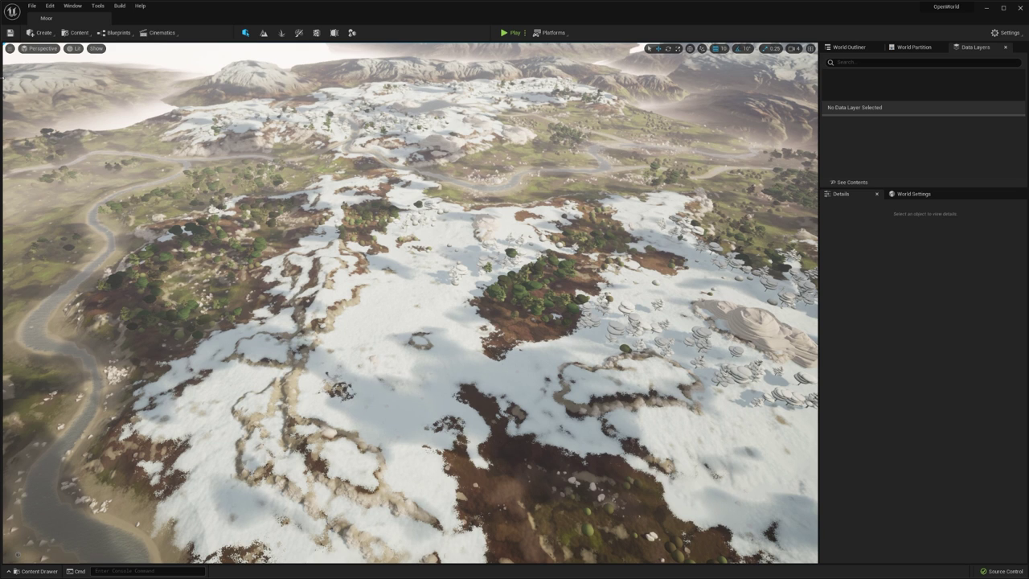
Step: Place two BP_MissionMarker actors from the Assets folder onto the snowy hillside
click(73, 7)
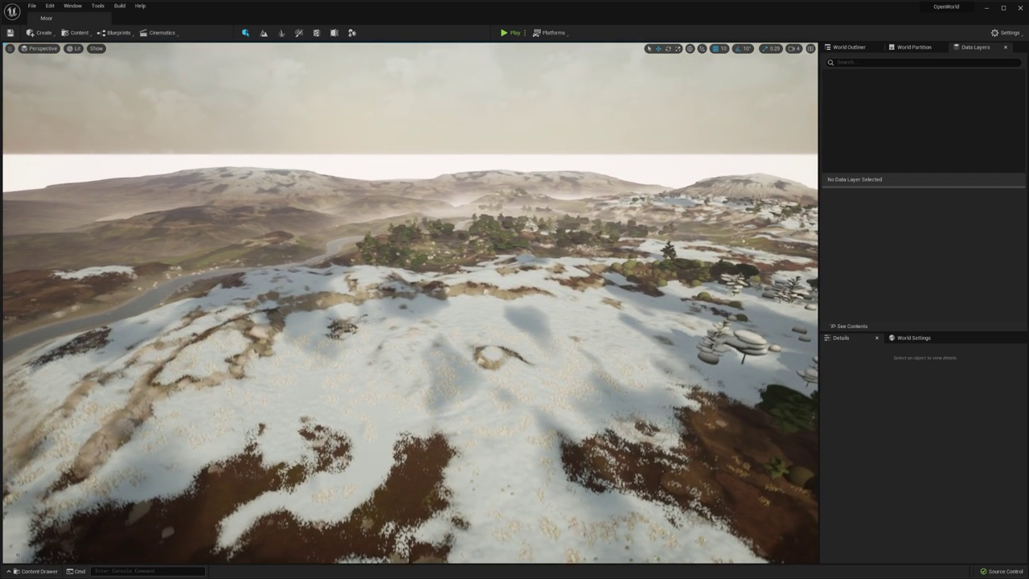
key(ctrl+space)
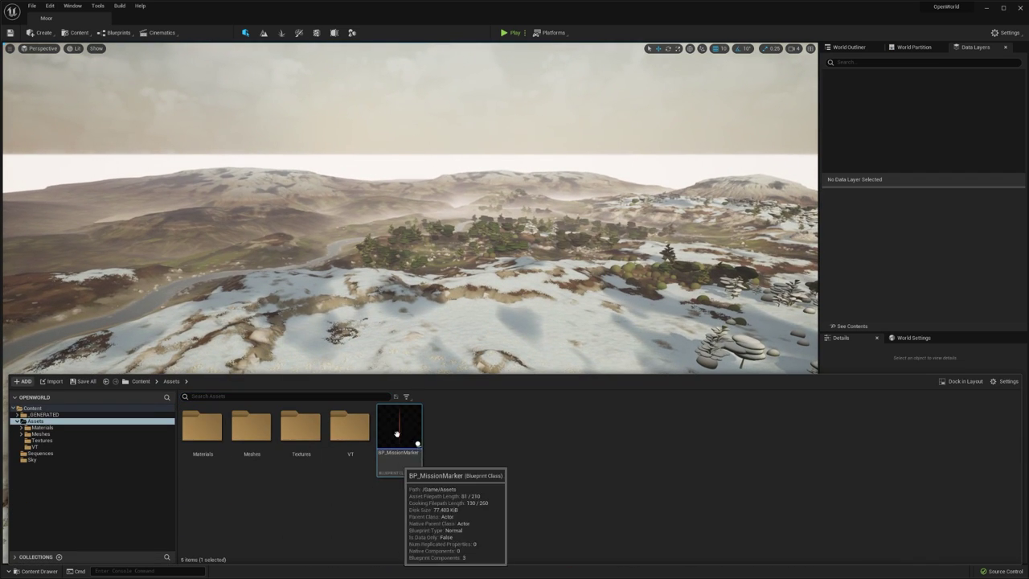
key(ctrl+space)
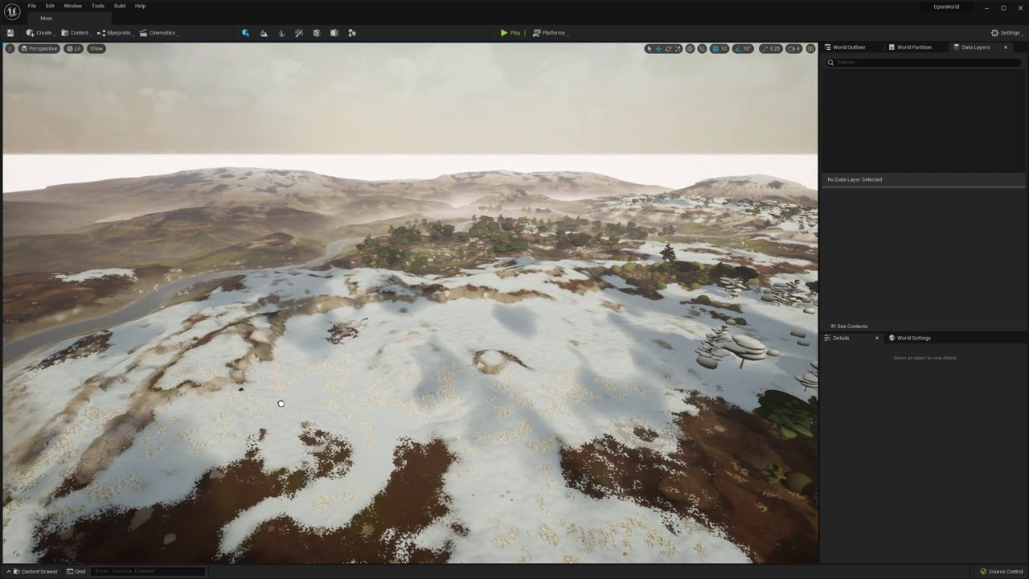
click(280, 403)
key(ctrl+space)
drag(399, 436, 587, 337)
right_drag(587, 337, 768, 309)
Step: Place two more BP_MissionMarker actors farther across the snowfield, near the stacked rocks
key(ctrl+space)
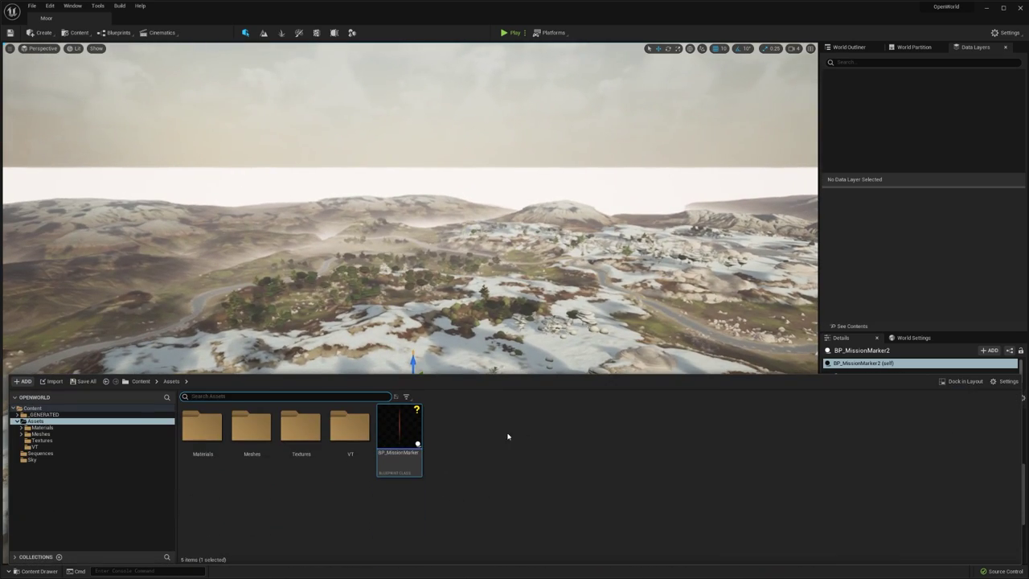
drag(582, 341, 578, 339)
right_drag(578, 338, 694, 346)
key(w)
key(w)
key(d)
key(ctrl+space)
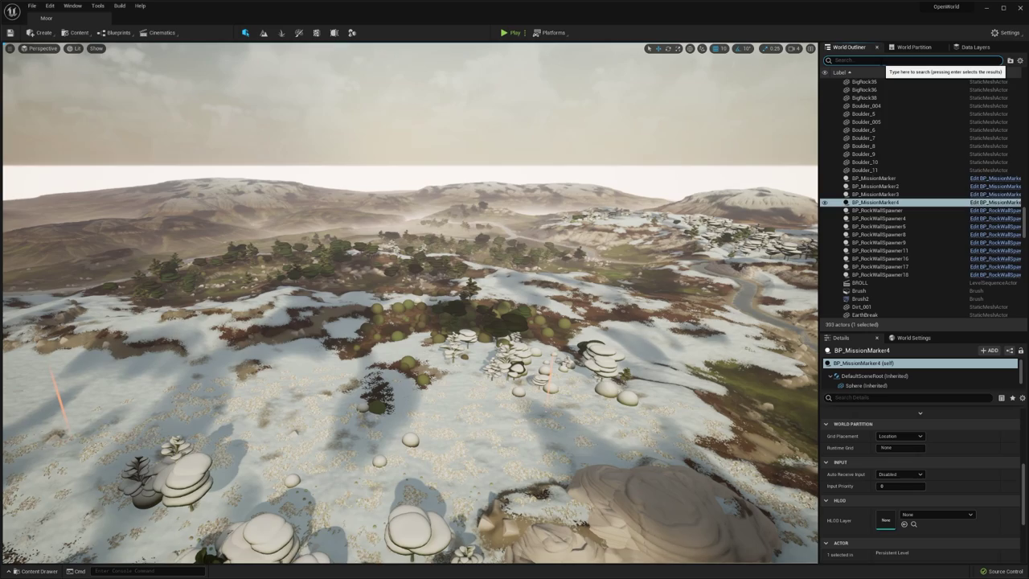
Step: Filter the World Outliner by "mission" and select all four BP_MissionMarker actors
click(880, 61)
text(mission)
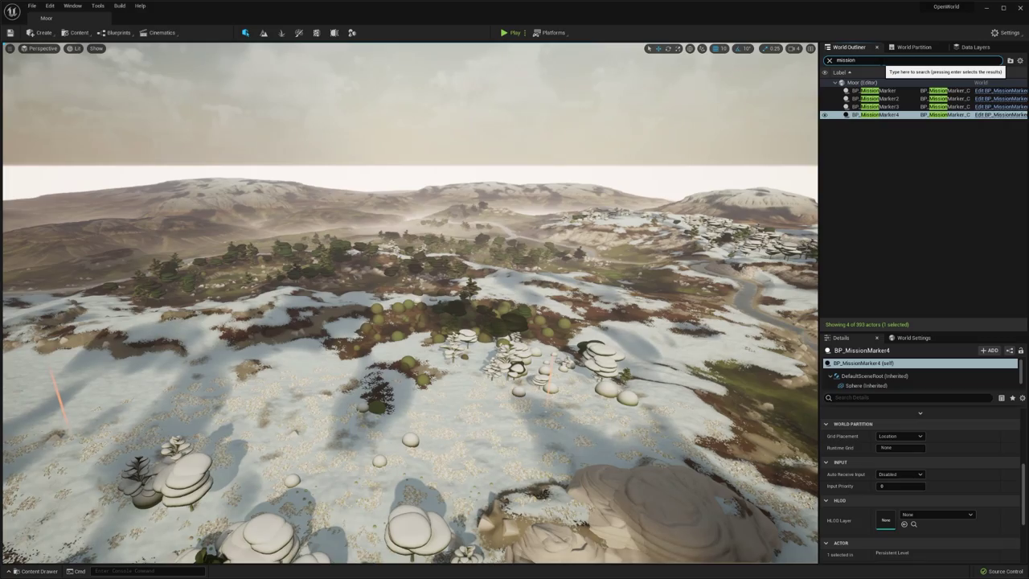
click(876, 90)
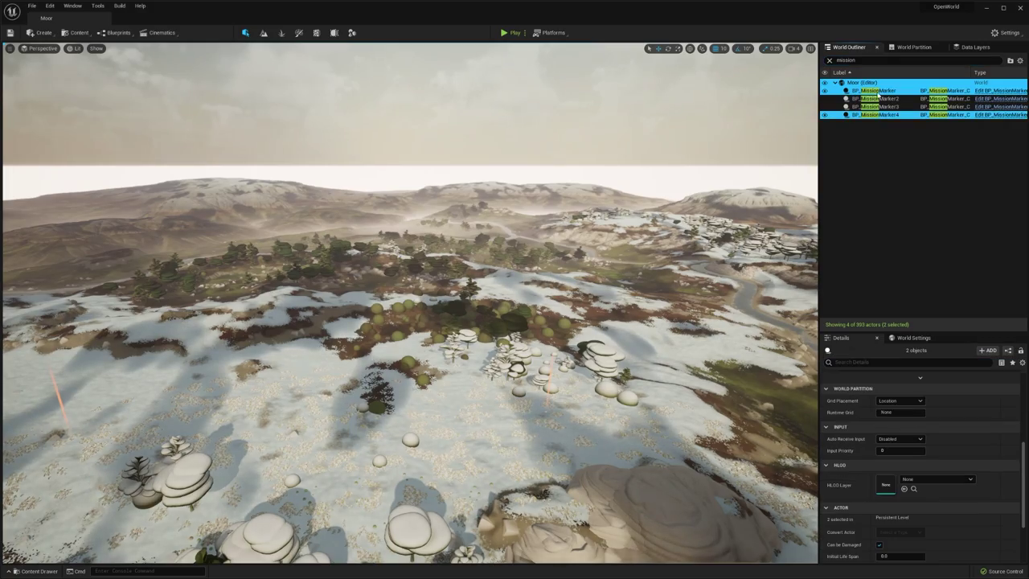
shift+click(876, 114)
key(w)
mouse_move(472, 273)
right_down()
mouse_move(472, 338)
mouse_move(386, 289)
mouse_move(366, 294)
mouse_move(514, 241)
mouse_move(474, 237)
mouse_move(527, 241)
mouse_move(250, 289)
mouse_move(492, 273)
right_up()
key(w)
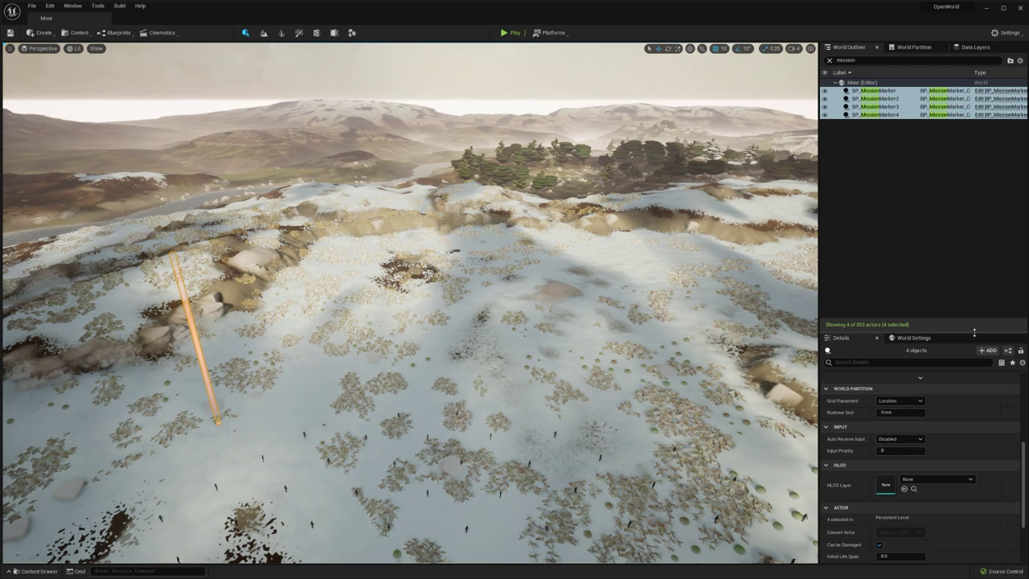
Step: Add one entry to the Data Layers array of the four selected mission markers and check its available layers
drag(987, 331, 970, 206)
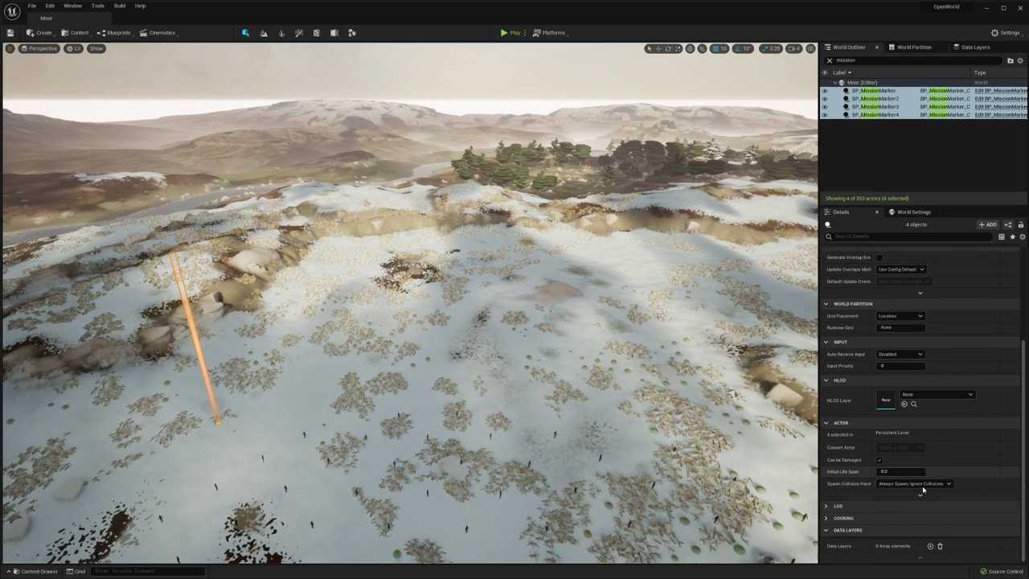
click(930, 546)
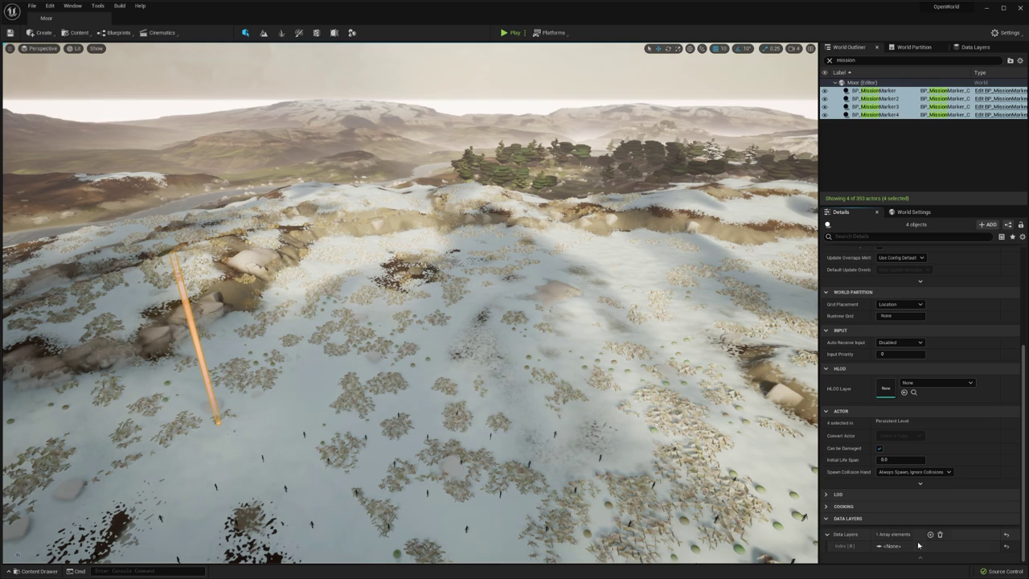
click(909, 546)
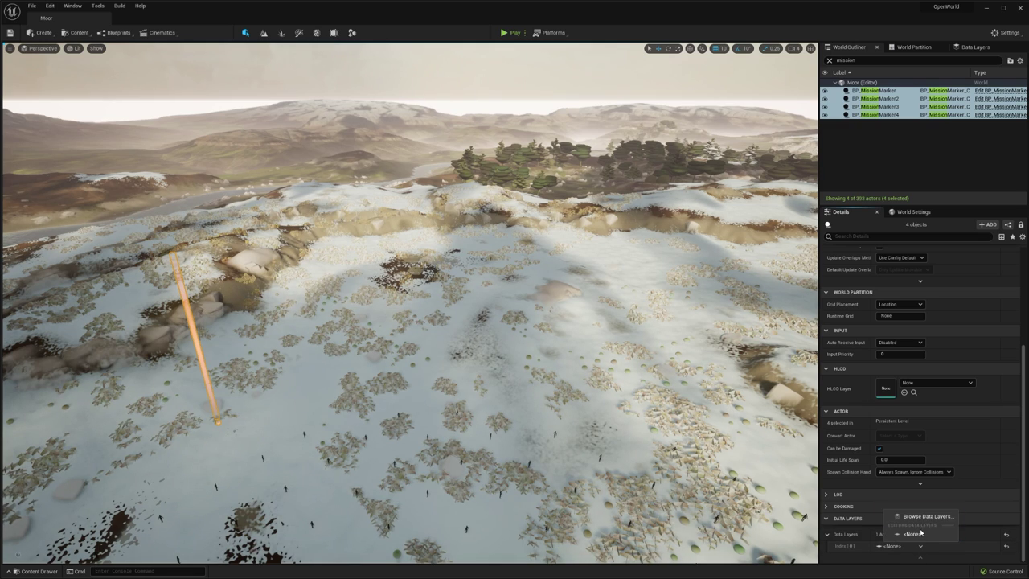
Step: Create an empty data layer named Mission_GetFish and assign it to the Data Layers entry of the four selected markers
click(975, 46)
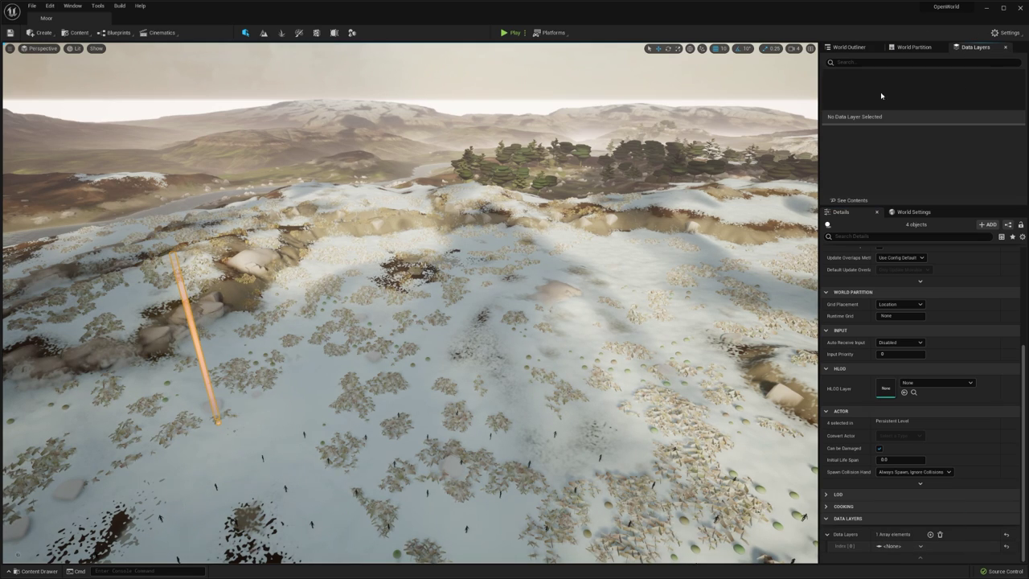
right_click(857, 81)
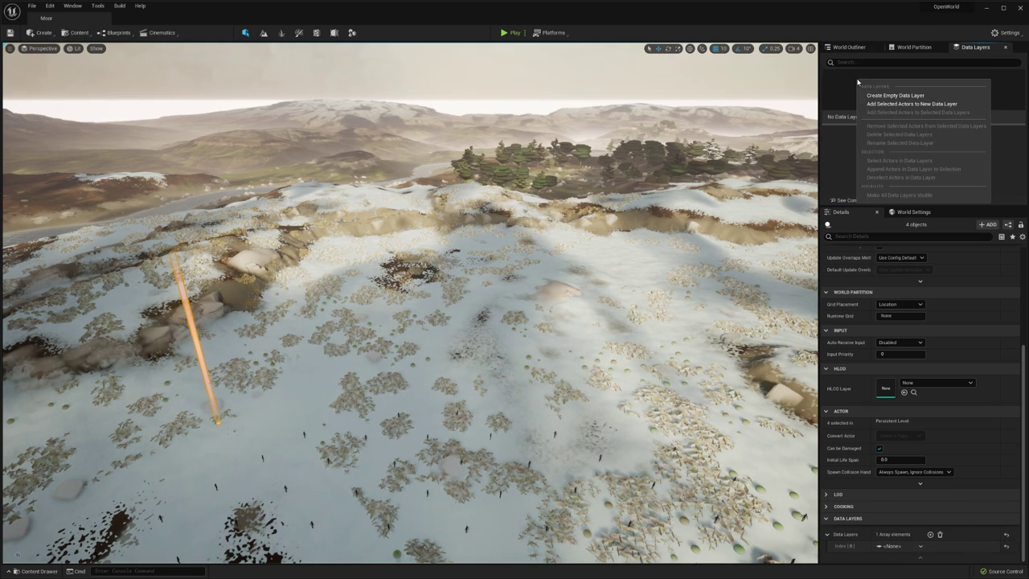
click(921, 95)
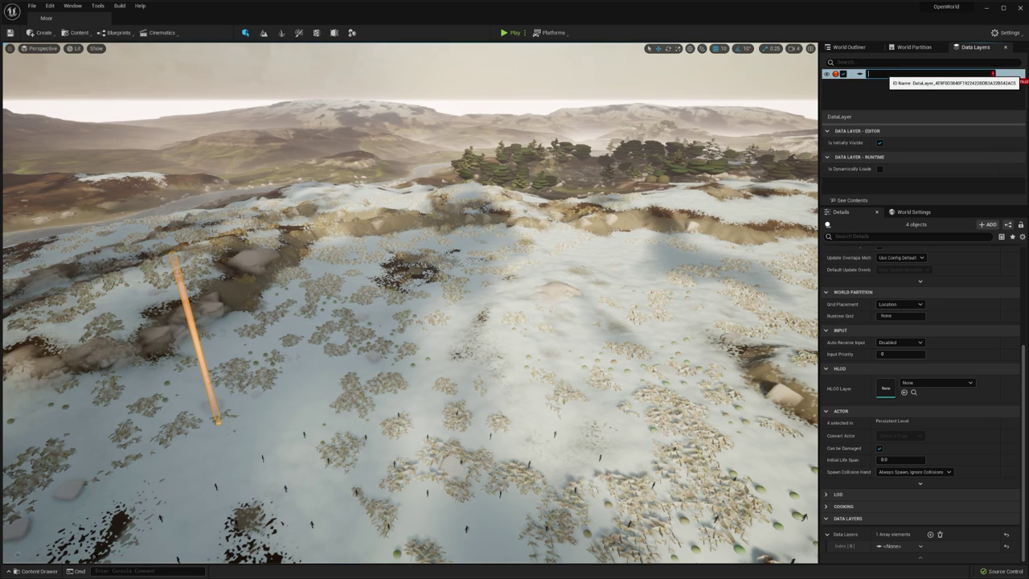
text(Mission_)
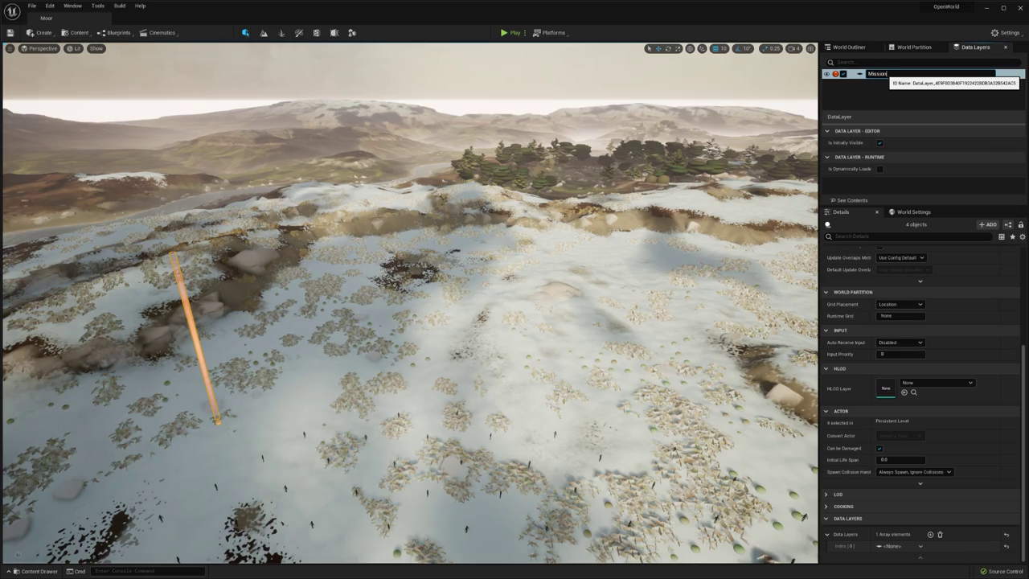
text(GetFish)
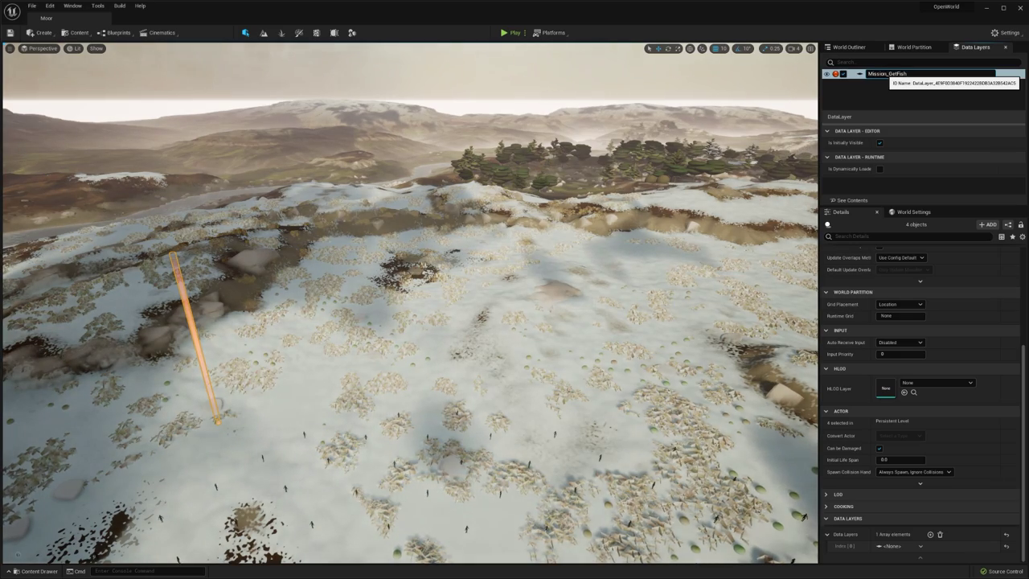
key(Return)
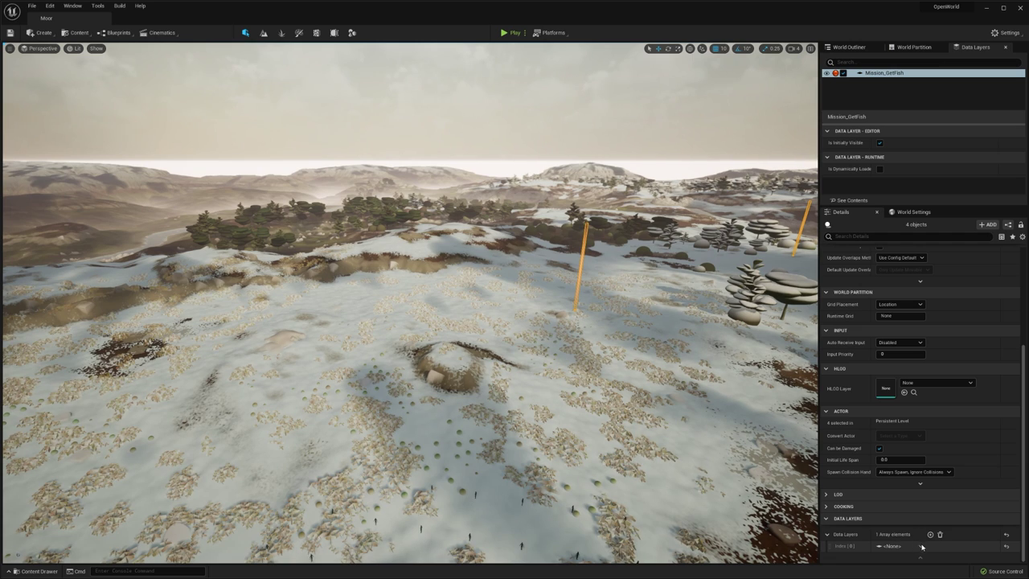
click(921, 546)
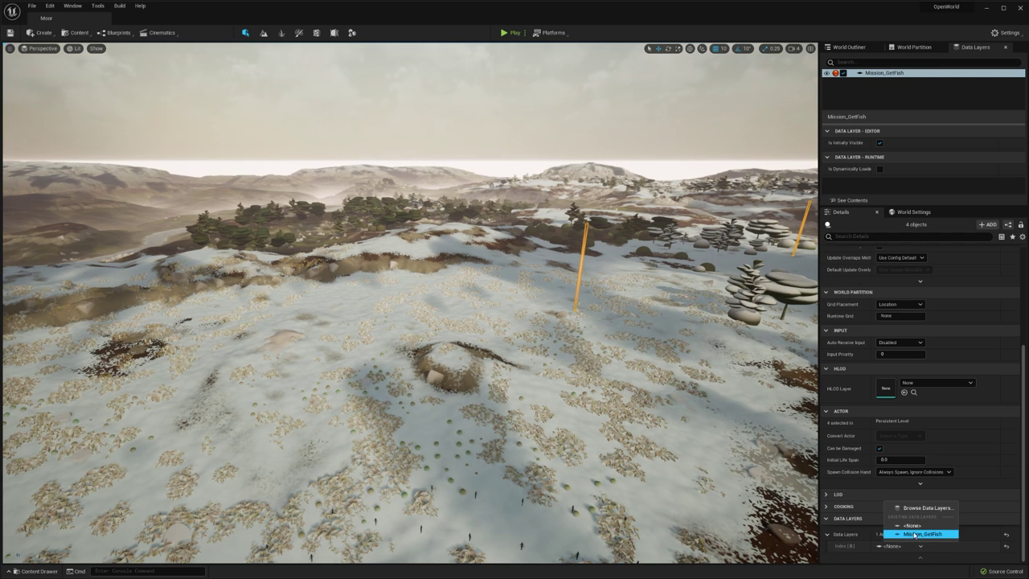
click(922, 534)
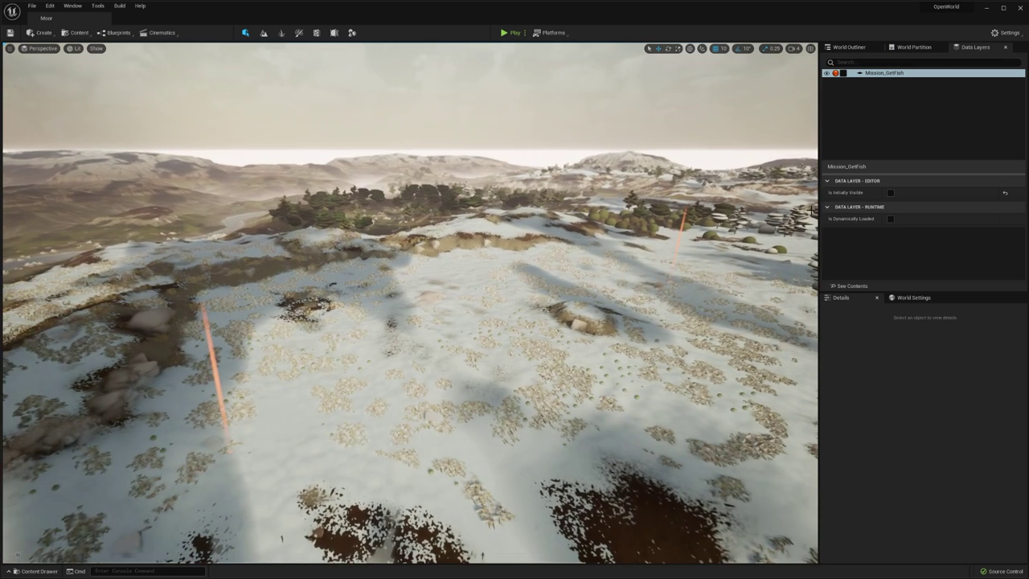
Step: Hide and reshow the Mission_GetFish data layer's markers in the viewport, and select the layer
click(826, 73)
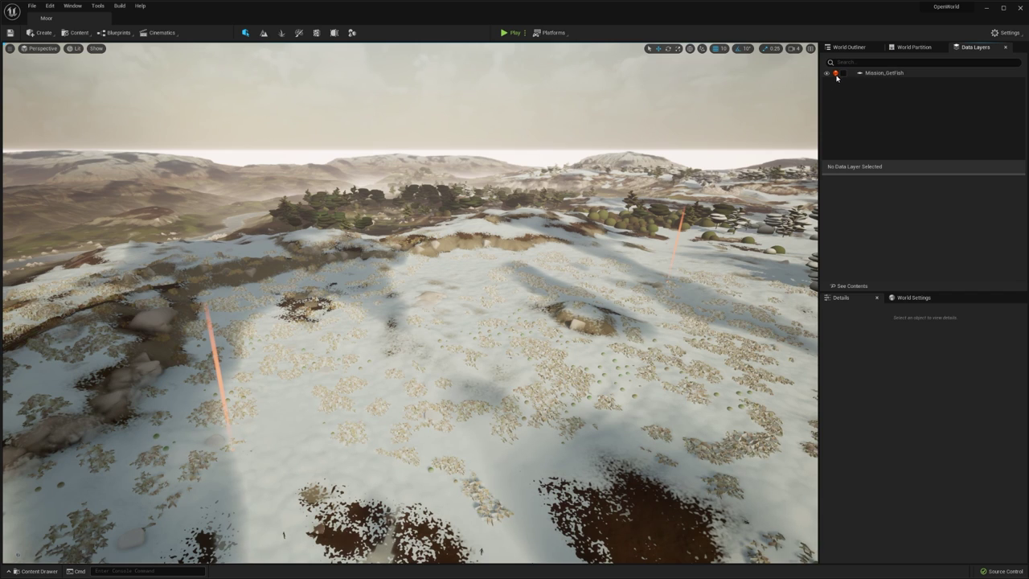
click(827, 73)
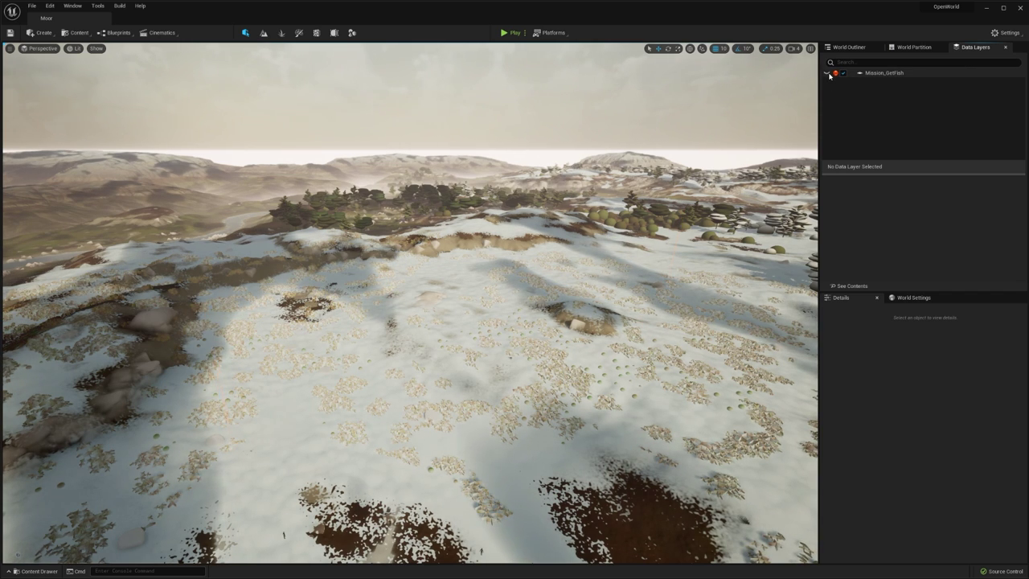
click(880, 73)
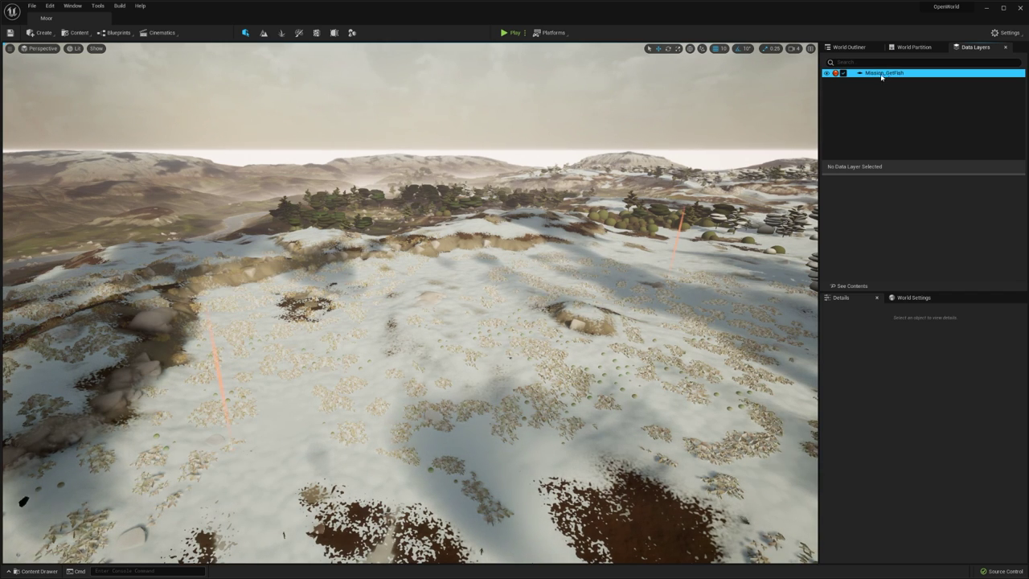
mouse_move(510, 343)
right_down()
mouse_move(466, 342)
mouse_move(476, 356)
mouse_move(514, 356)
right_up()
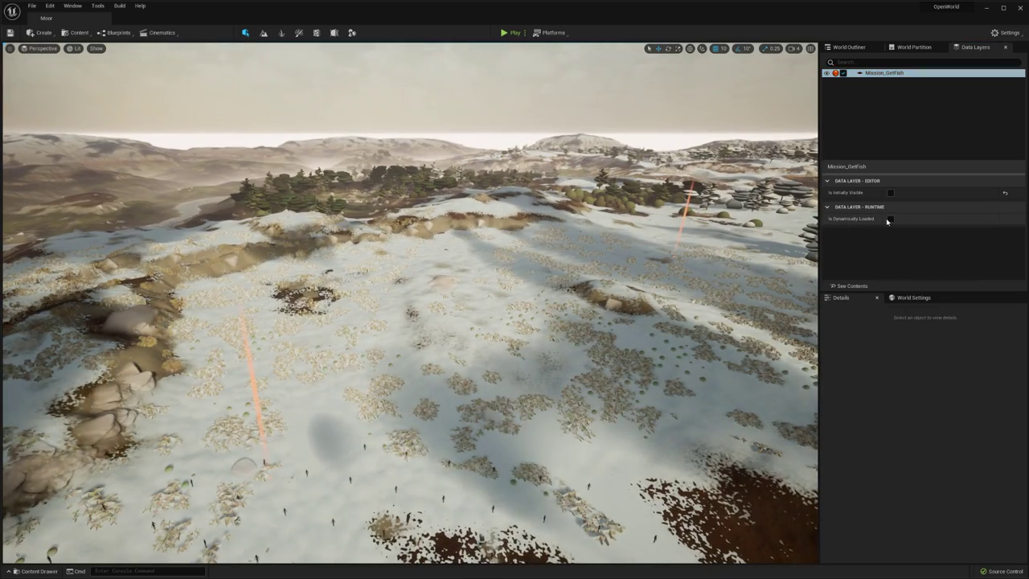
Step: Make the Mission_GetFish layer dynamically loaded at runtime, with its initial state kept as Unloaded
click(890, 218)
right_drag(466, 330, 514, 354)
key(w)
right_drag(474, 308, 473, 305)
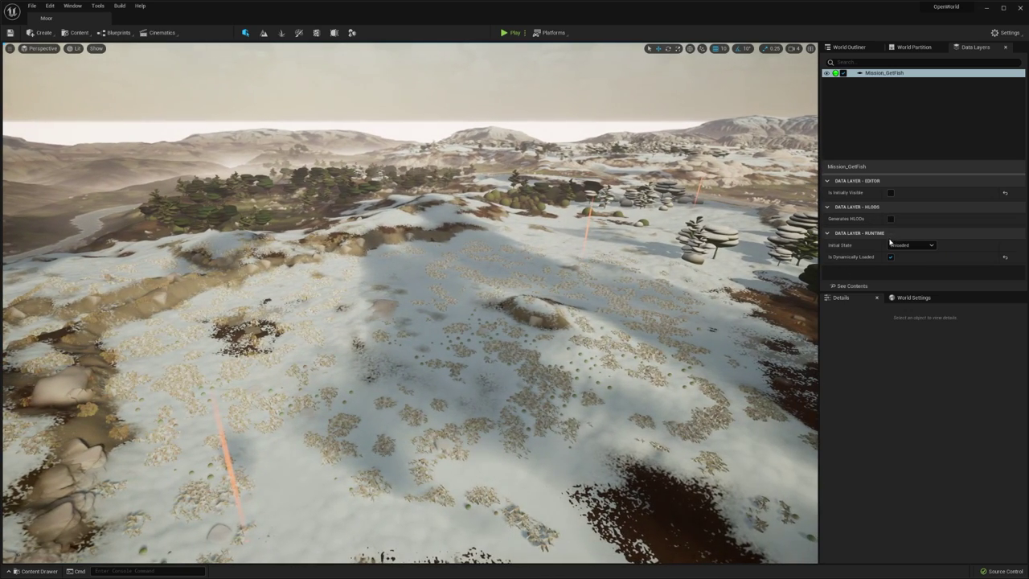
click(908, 245)
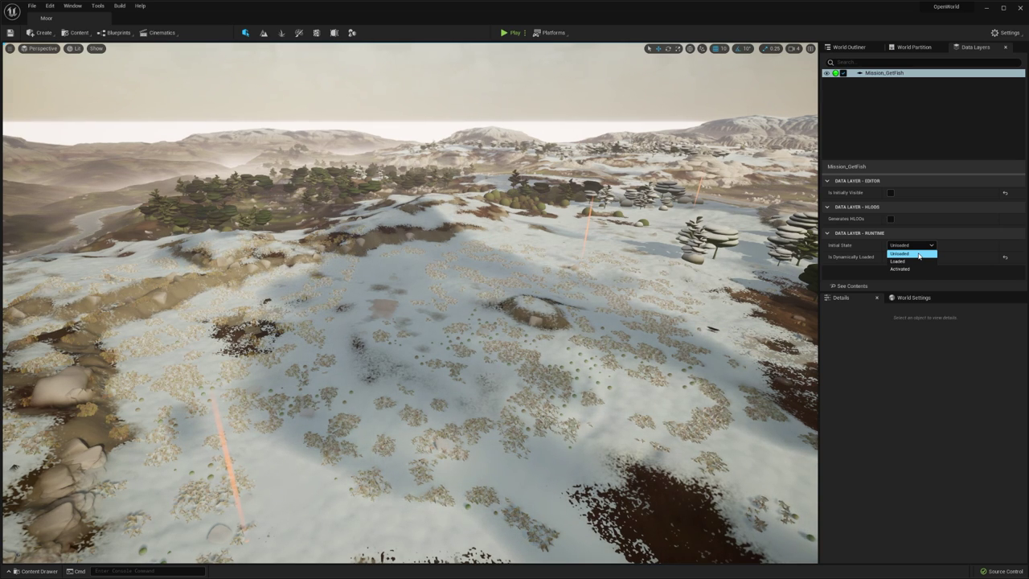
click(919, 254)
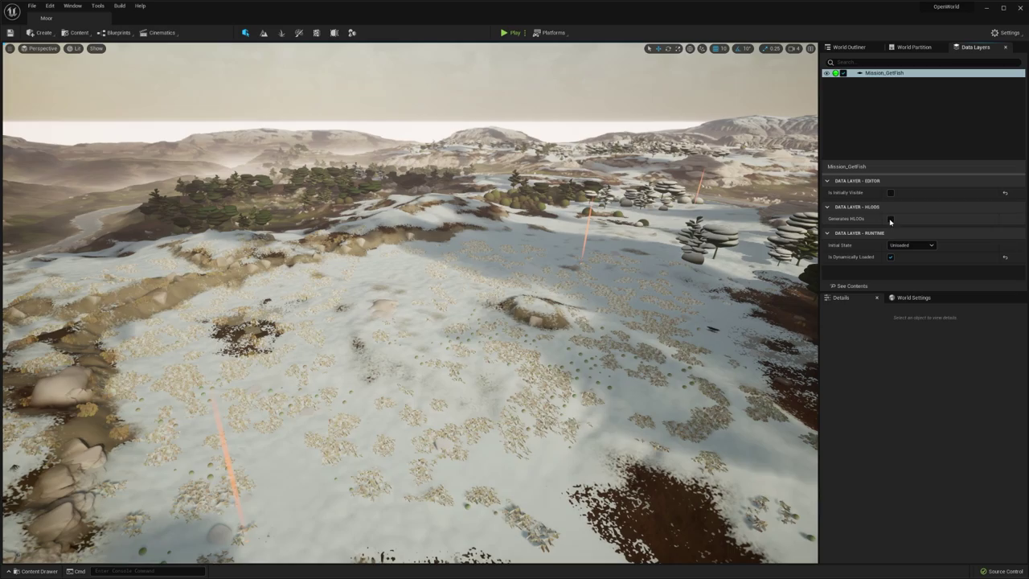
Step: Play the level to check whether the Mission_GetFish markers load at runtime, and stop the play session
right_drag(518, 323, 433, 342)
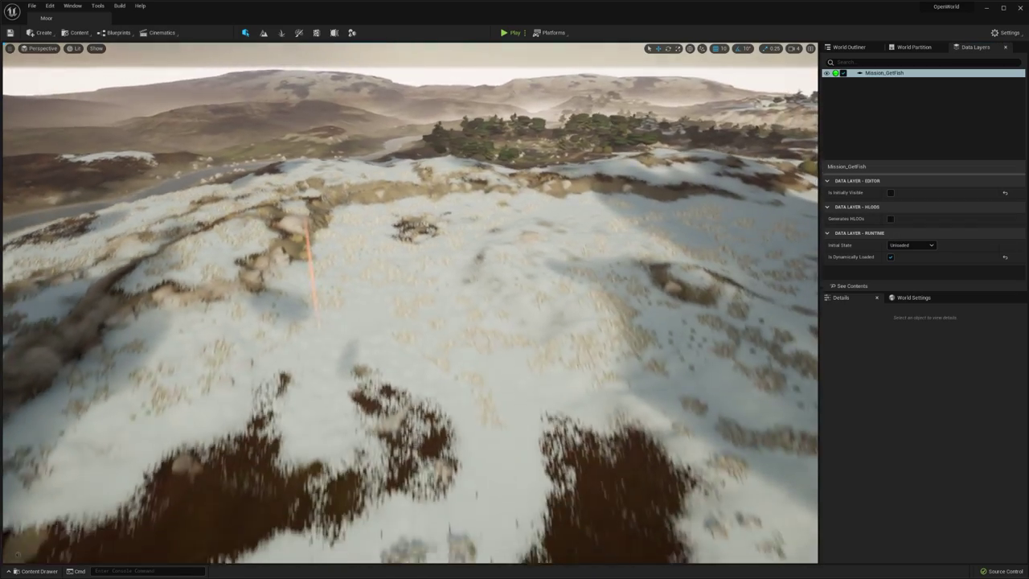
right_drag(410, 303, 484, 211)
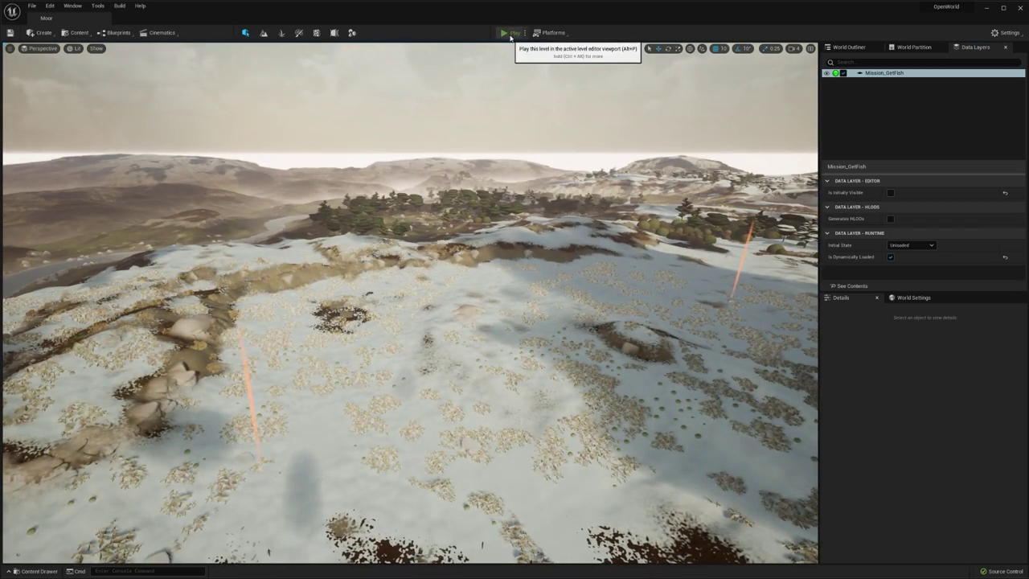
key(alt+p)
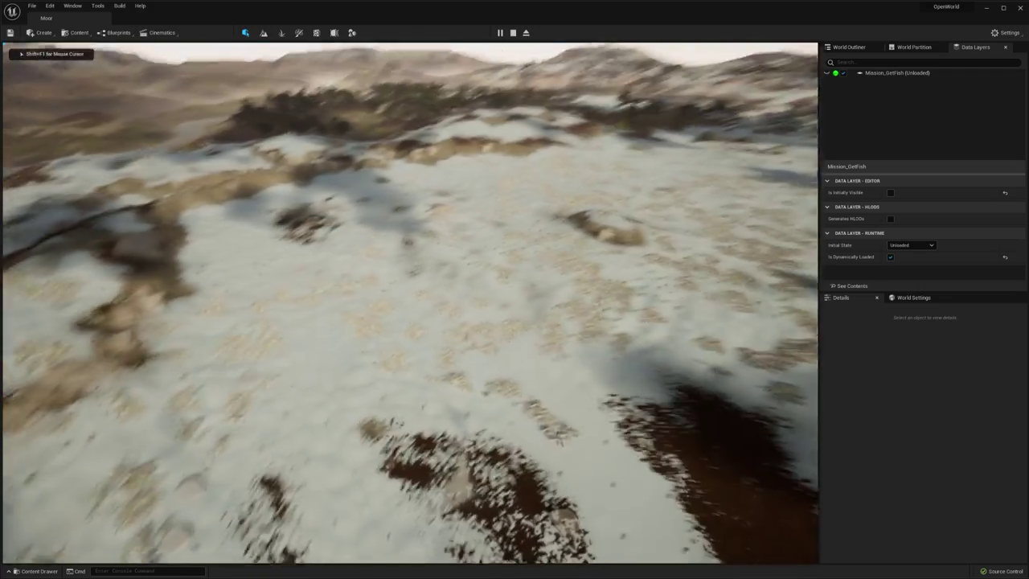
key(s)
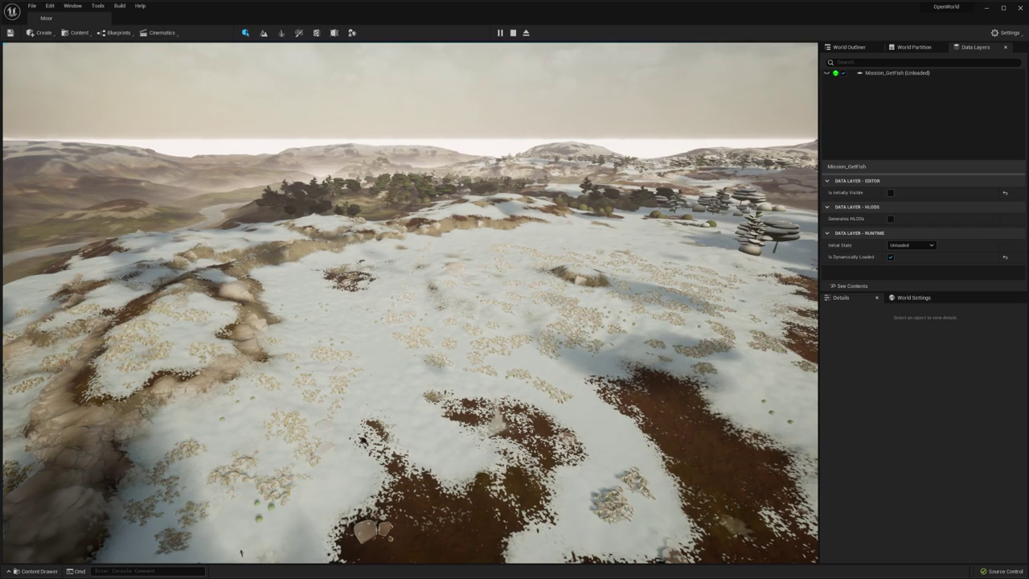
key(Escape)
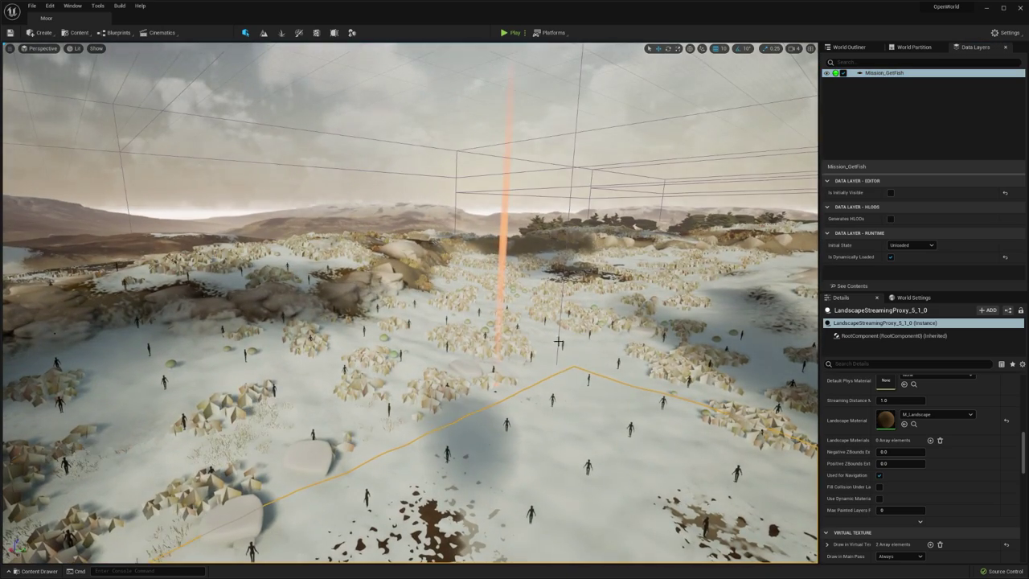
Step: Hide the editor overlays with game view and look over the mission markers on the snowfield
key(g)
right_drag(559, 341, 635, 342)
key(s)
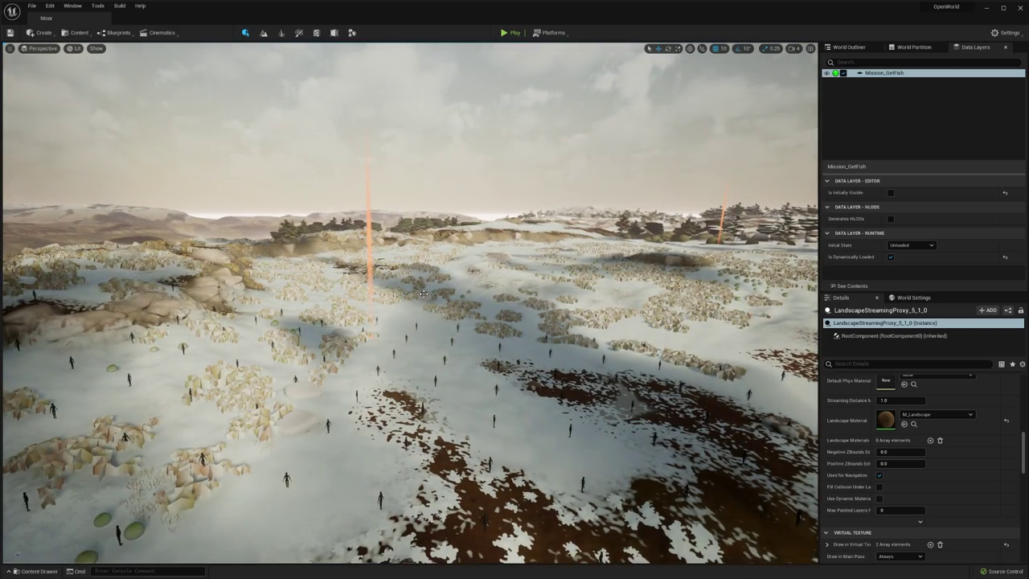
Step: Add the Start Mission input action event and a Data Layer Subsystem node to the FasterPawn event graph
right_drag(418, 255, 187, 476)
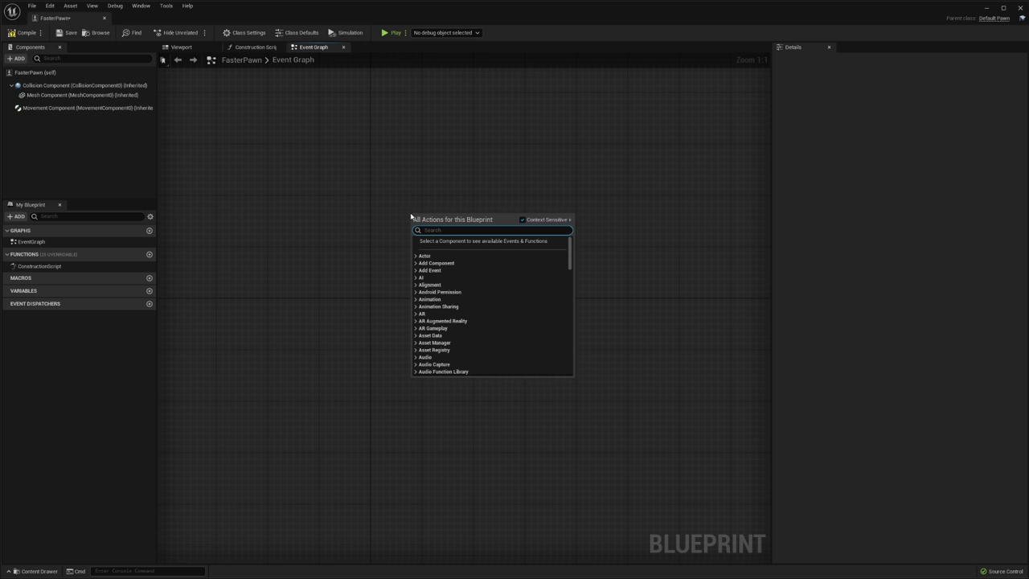
text(Start Missio)
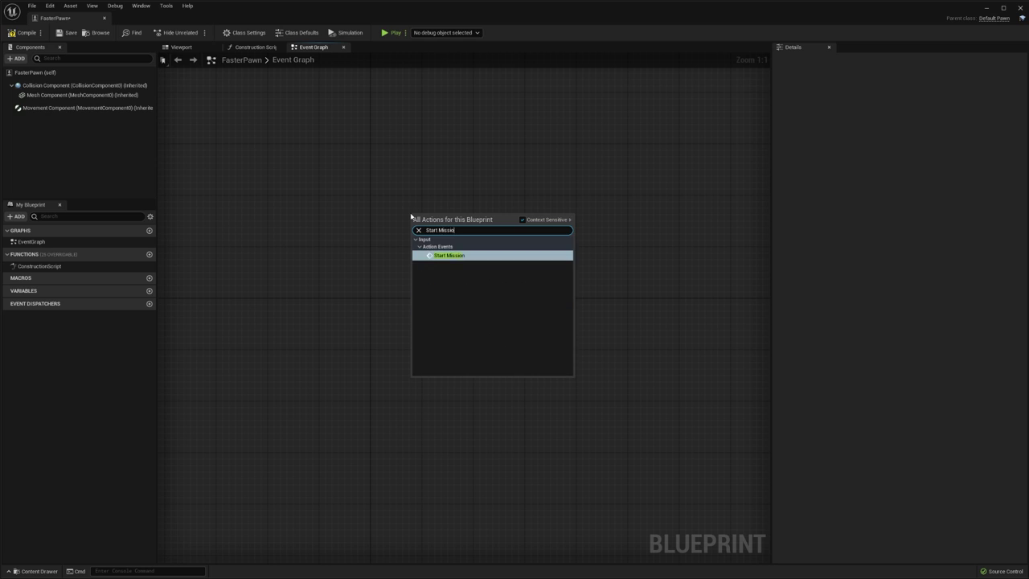
key(Return)
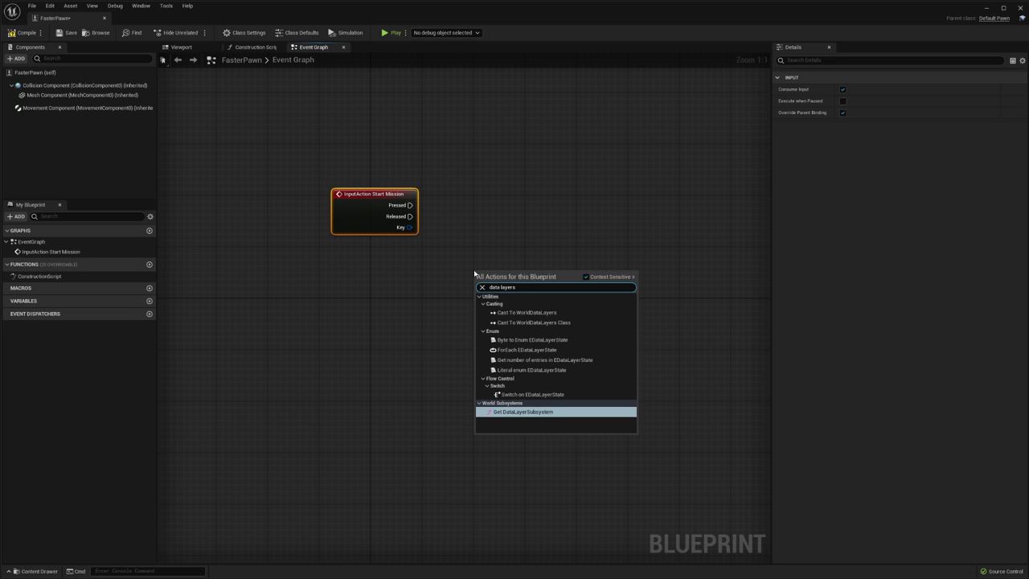
key(Return)
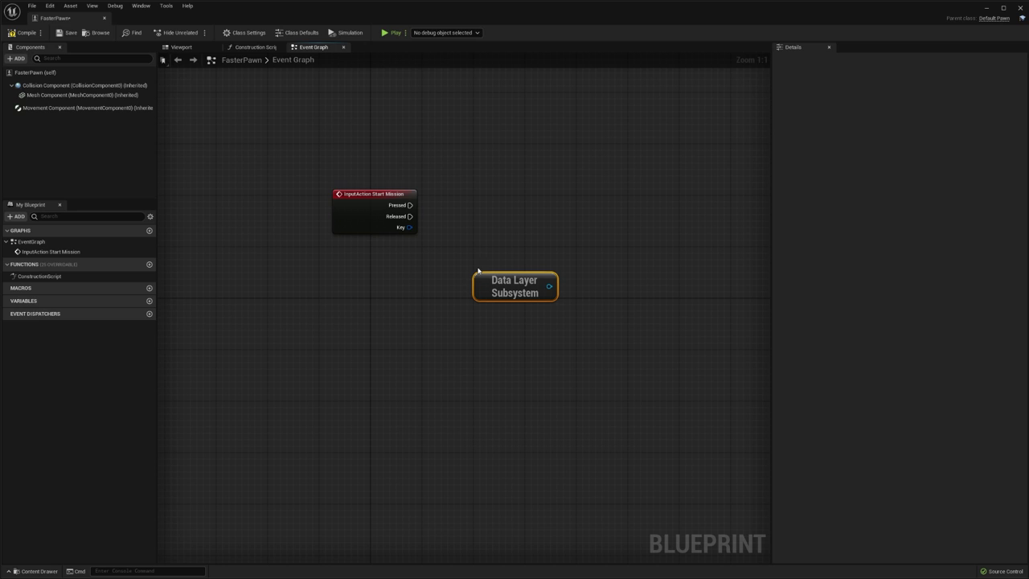
Step: Add a Set Data Layer State node from the subsystem, run it on Start Mission's Pressed output, and set its state to Activated
drag(494, 280, 352, 254)
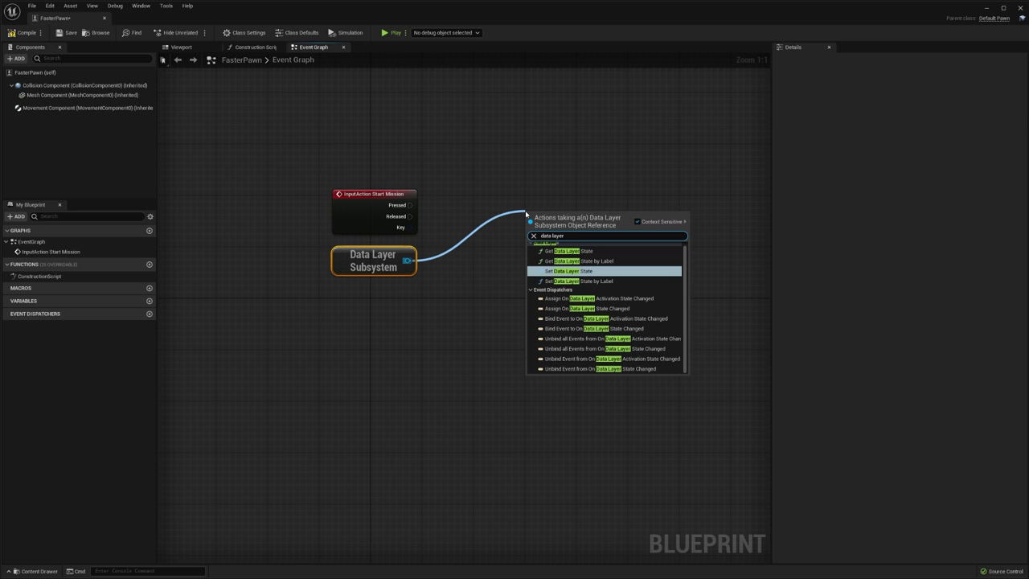
key(Return)
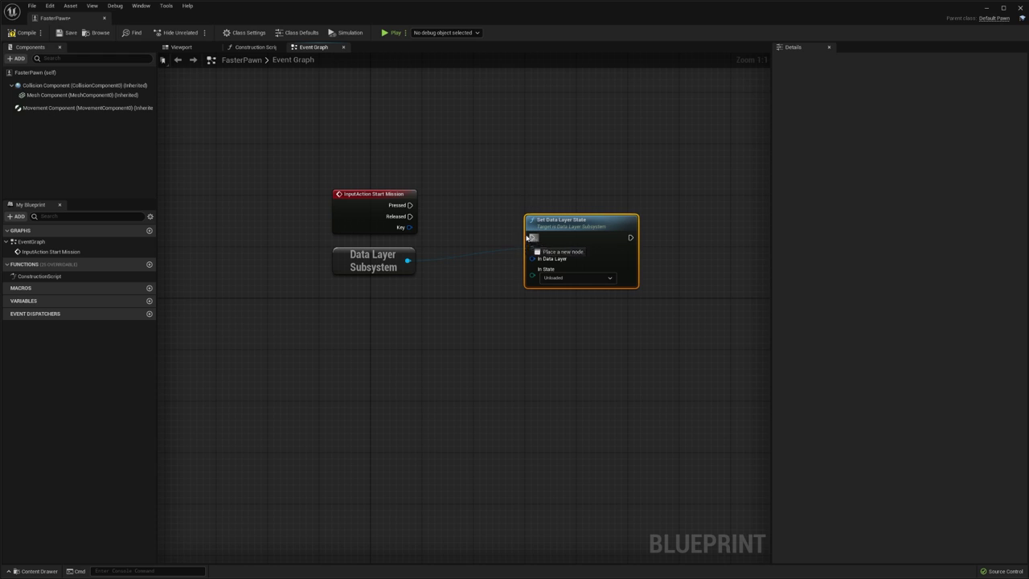
drag(531, 237, 410, 205)
drag(563, 220, 569, 187)
click(615, 245)
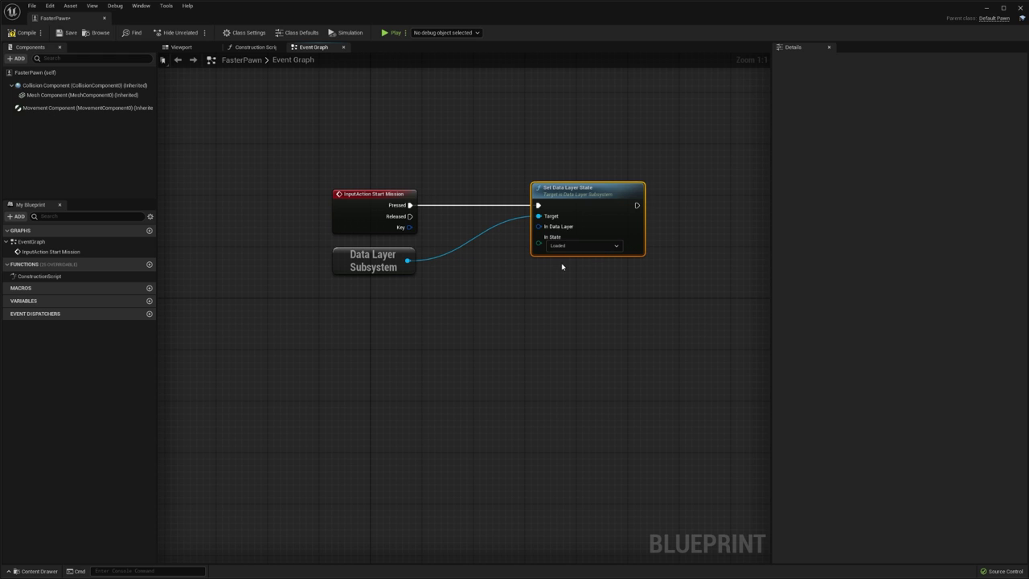
click(562, 266)
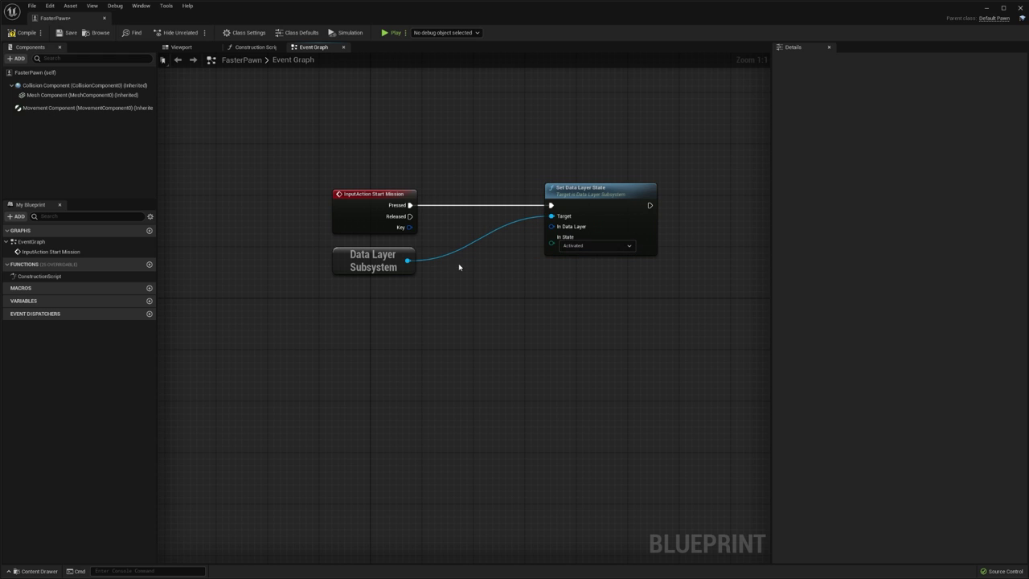
click(389, 252)
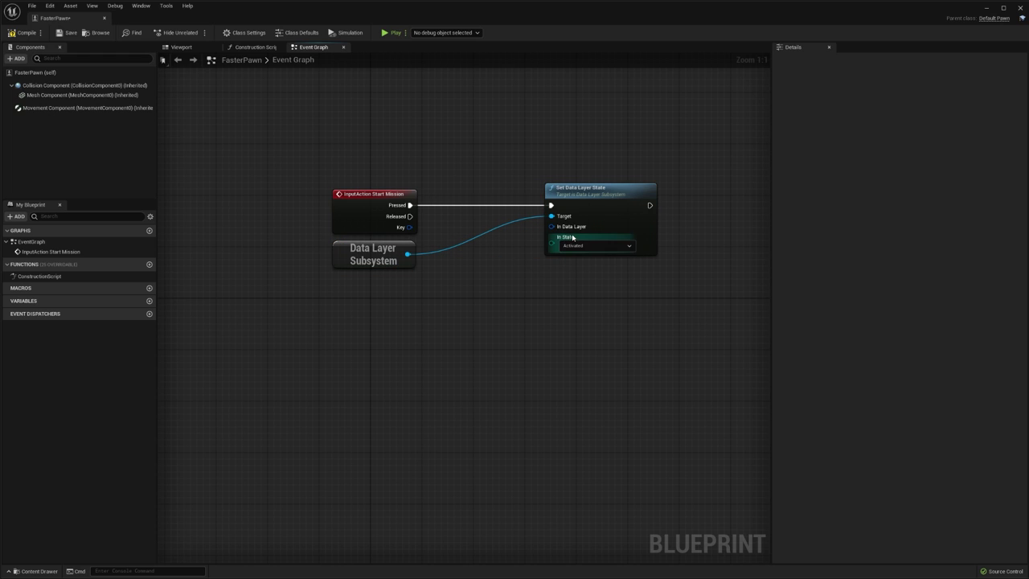
Step: Promote the In Data Layer input to a variable named ActiveMission with Mission_GetFish as its default value
drag(551, 226, 431, 318)
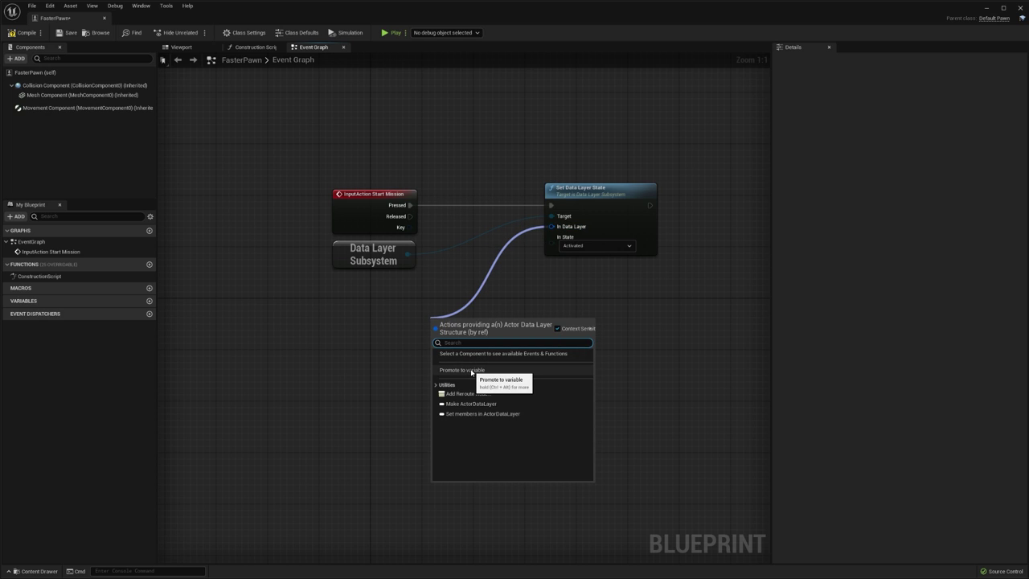
click(472, 370)
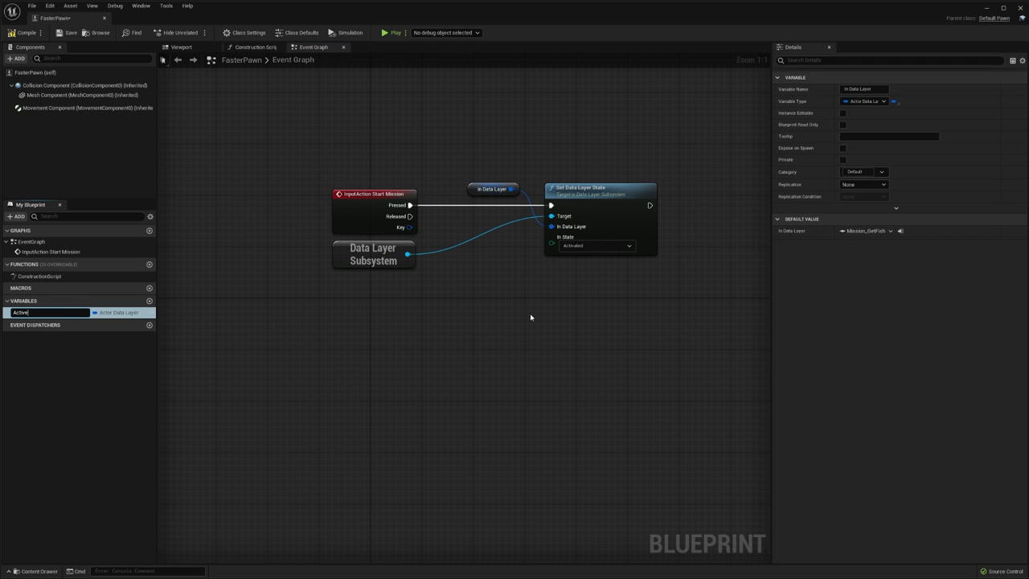
text(ActiveMission)
key(Return)
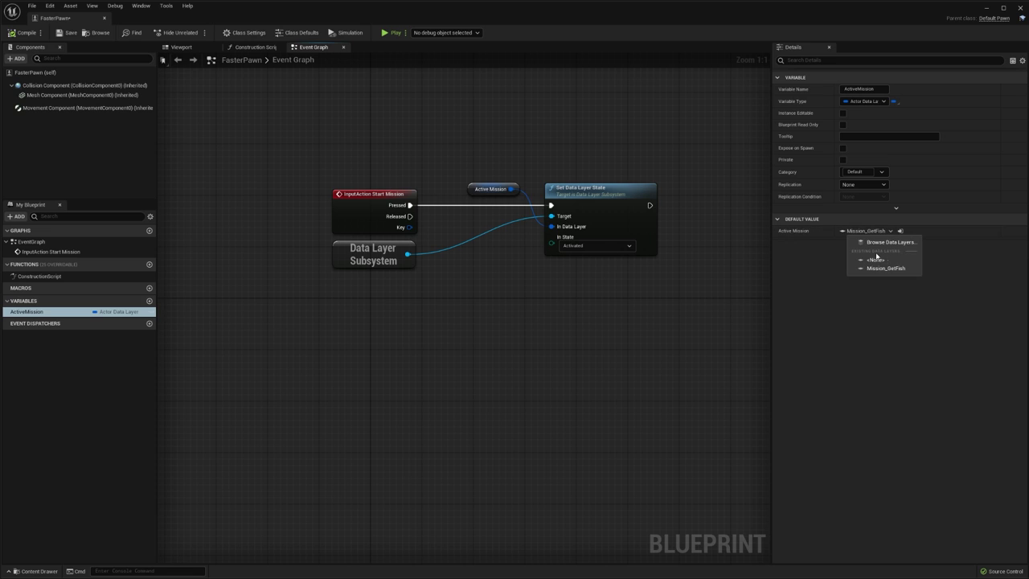
click(891, 270)
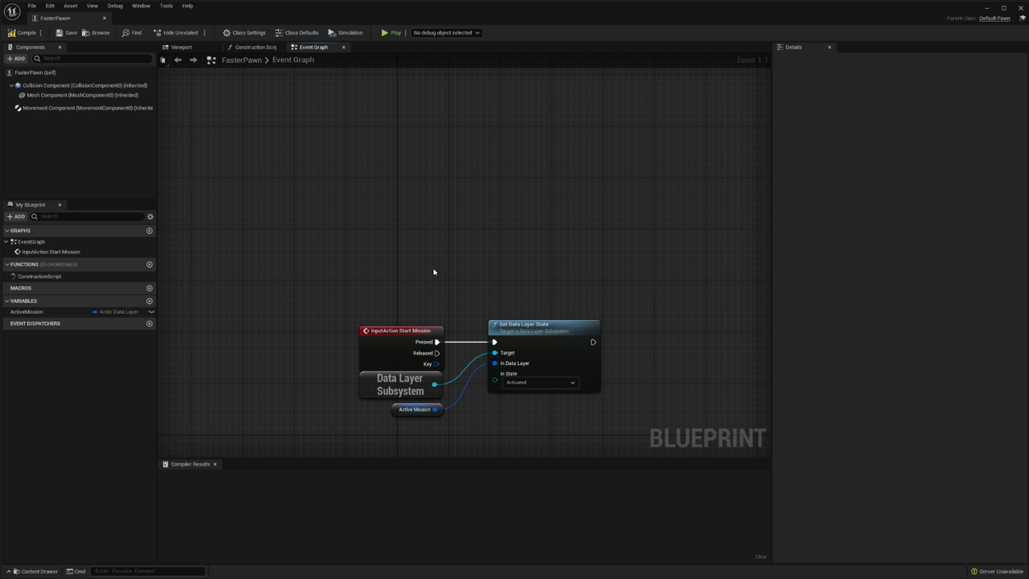
Step: Add a custom event named Pre-Load Content above the Start Mission nodes
right_click(425, 226)
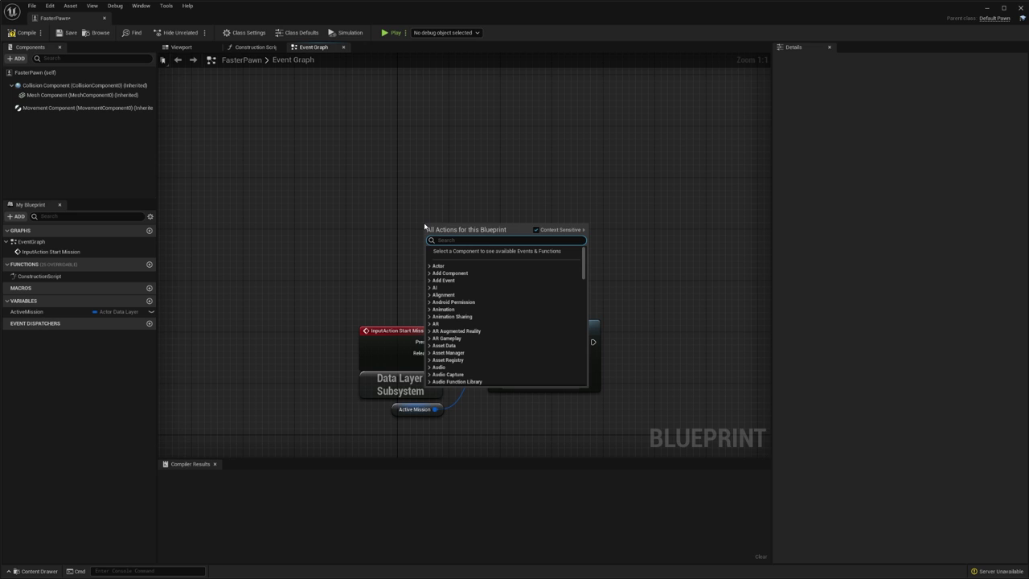
text(custom e)
key(Return)
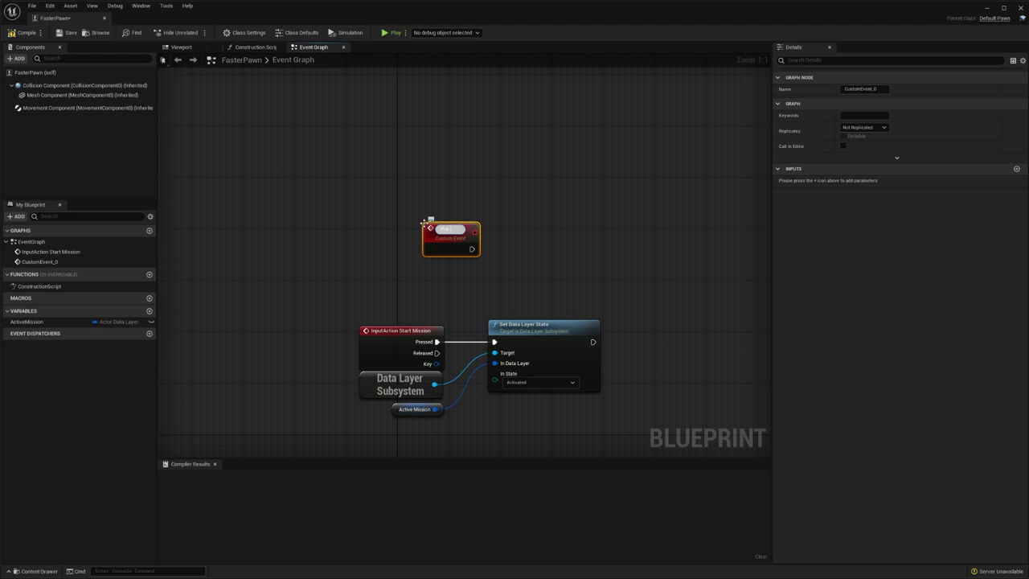
text(Pre-Load Content)
key(Return)
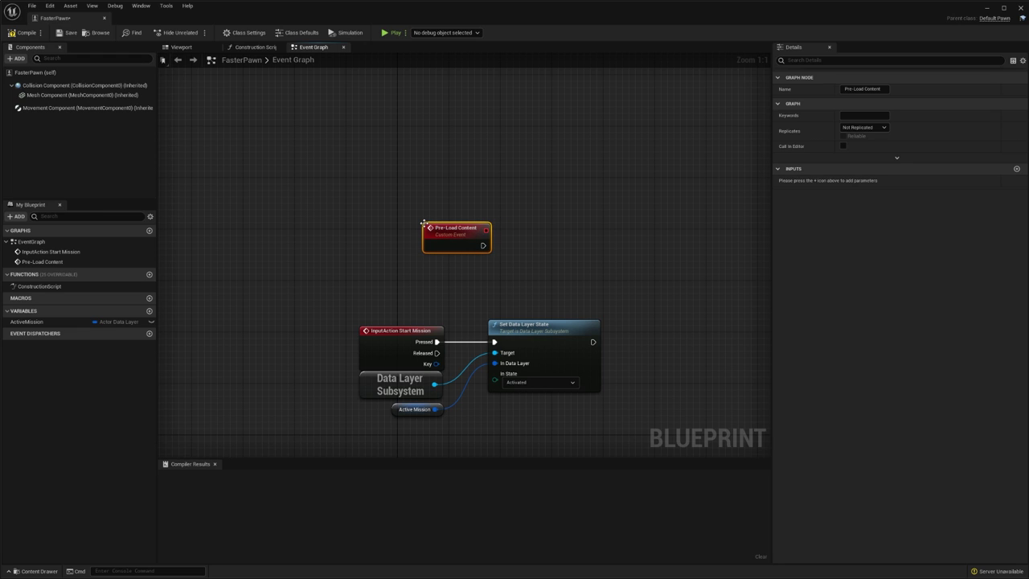
Step: Duplicate the Set Data Layer State nodes for the Pre-Load Content event, connect them to it, and set the state to Loaded
drag(456, 242, 378, 197)
mouse_move(400, 412)
mouse_down()
mouse_move(487, 397)
mouse_move(402, 412)
mouse_up()
drag(402, 431, 517, 385)
key(ctrl+c)
key(ctrl+v)
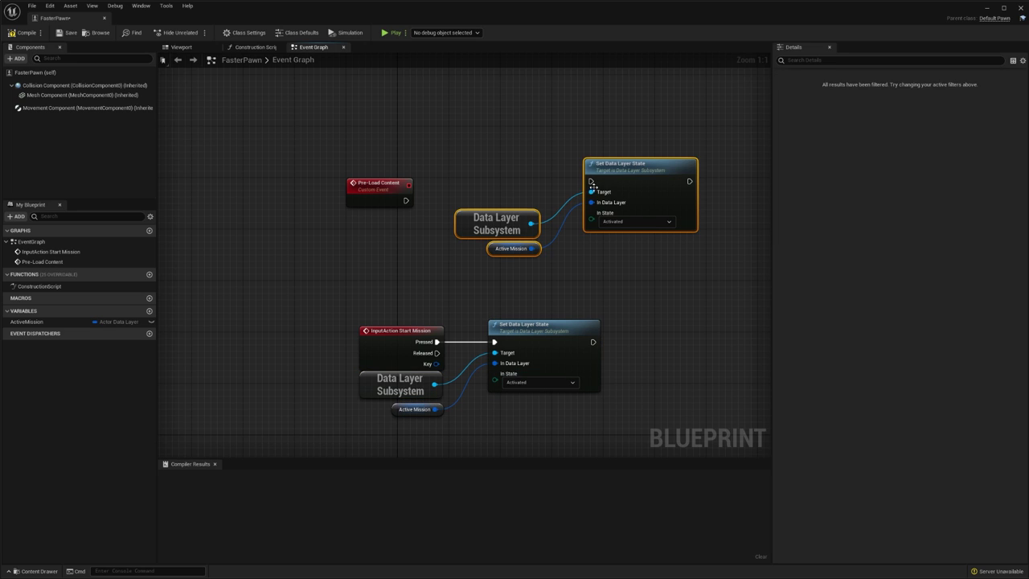
drag(591, 183, 406, 200)
drag(625, 177, 529, 196)
click(542, 286)
click(538, 241)
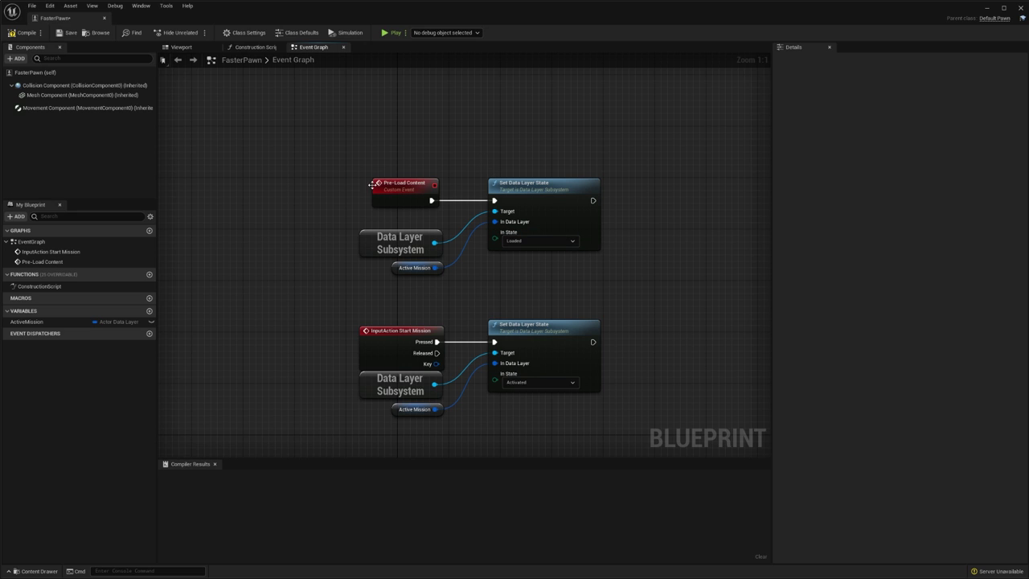
Step: Tidy the arrangement of the Pre-Load Content and Start Mission node groups in the graph
click(402, 180)
click(563, 188)
drag(356, 164, 566, 270)
drag(569, 212, 570, 199)
click(625, 260)
right_drag(638, 288, 621, 234)
drag(573, 396, 315, 249)
Step: Show the data layers assigned to a BP_MissionMarker actor in the level
click(450, 251)
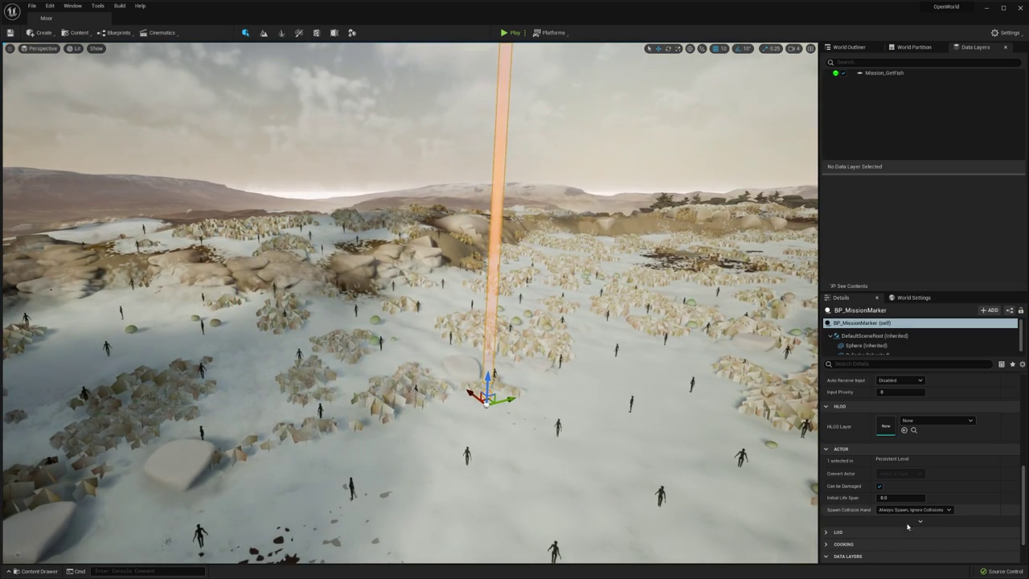
scroll(884, 482, down, 1)
click(848, 519)
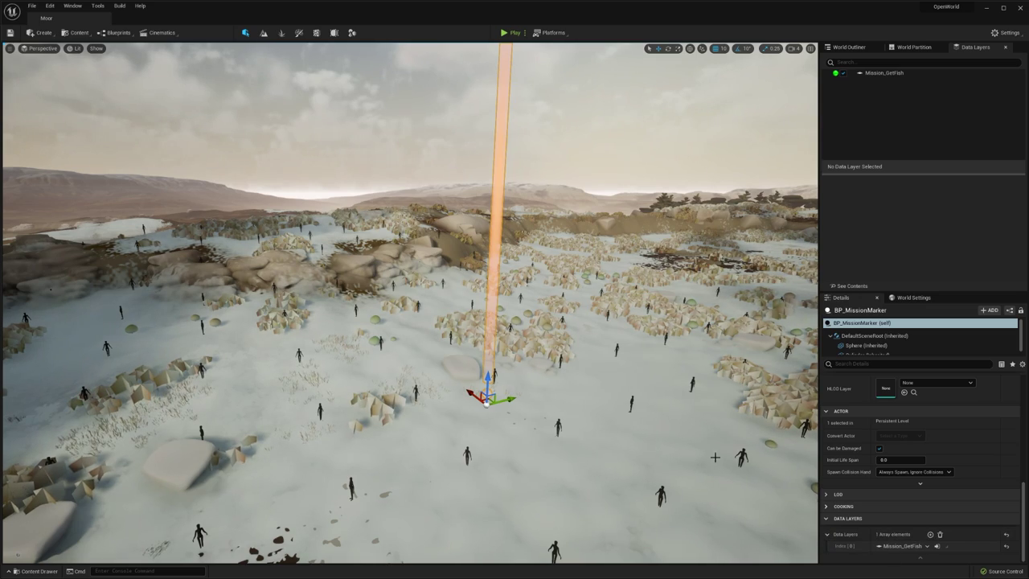
Step: Place a BP_FishGen actor in the river and adjust its rotation and position with the editor overlays shown
key(w)
mouse_move(631, 376)
right_down()
mouse_move(642, 373)
mouse_move(647, 335)
mouse_move(667, 331)
mouse_move(449, 376)
mouse_move(539, 337)
mouse_move(512, 385)
right_up()
key(d)
key(ctrl+space)
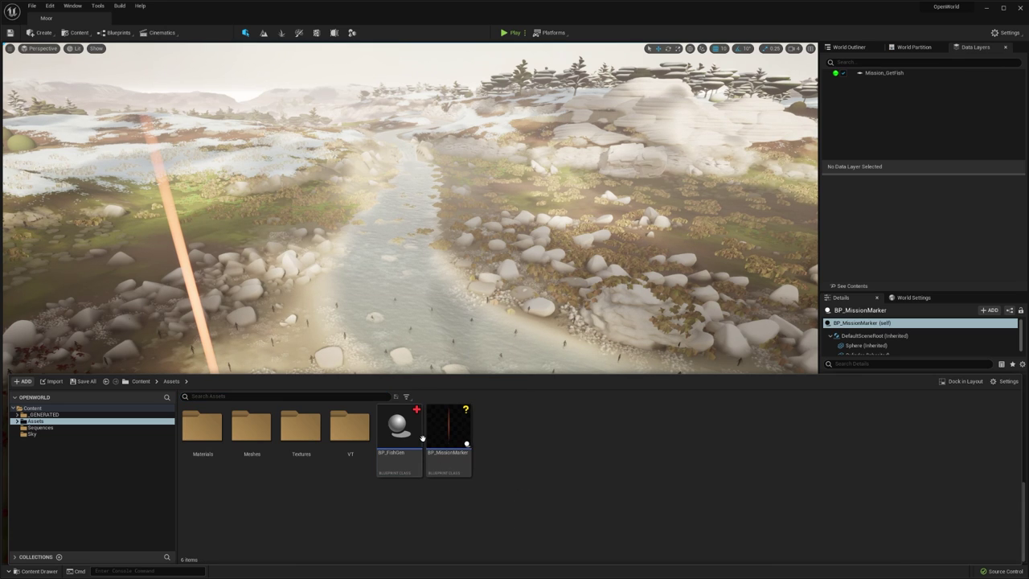
drag(399, 426, 481, 366)
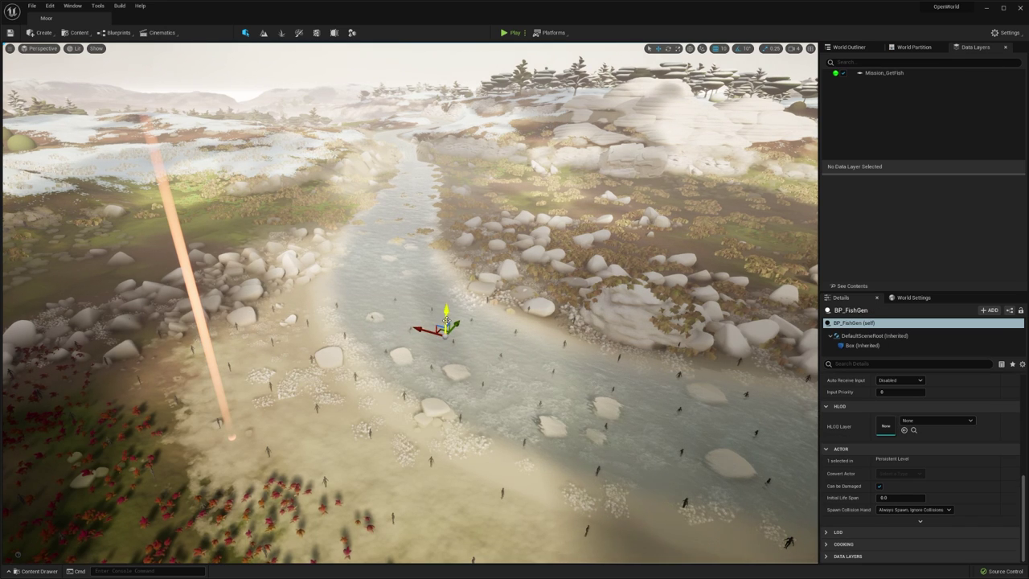
key(g)
key(e)
right_drag(459, 330, 444, 329)
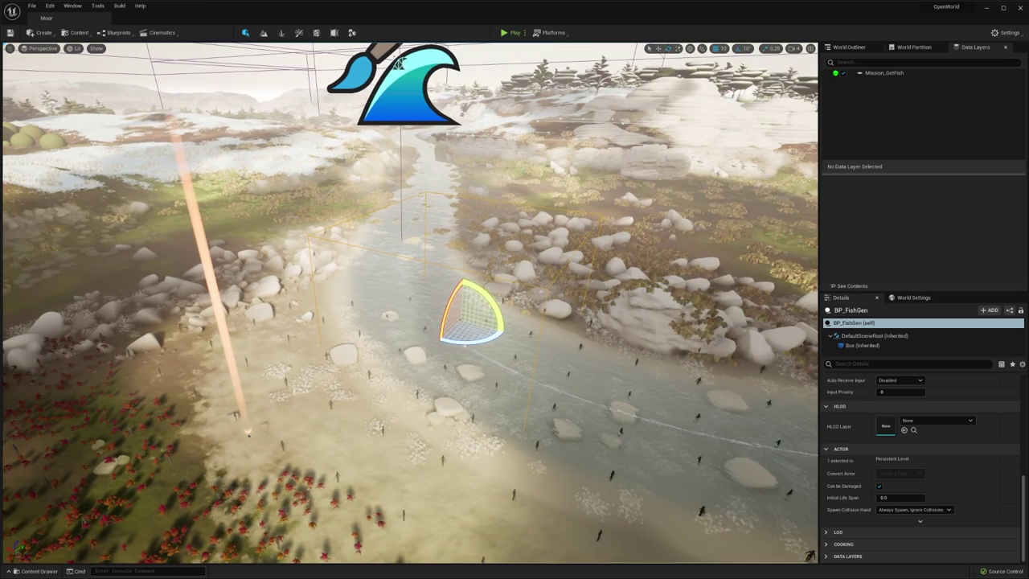
key(w)
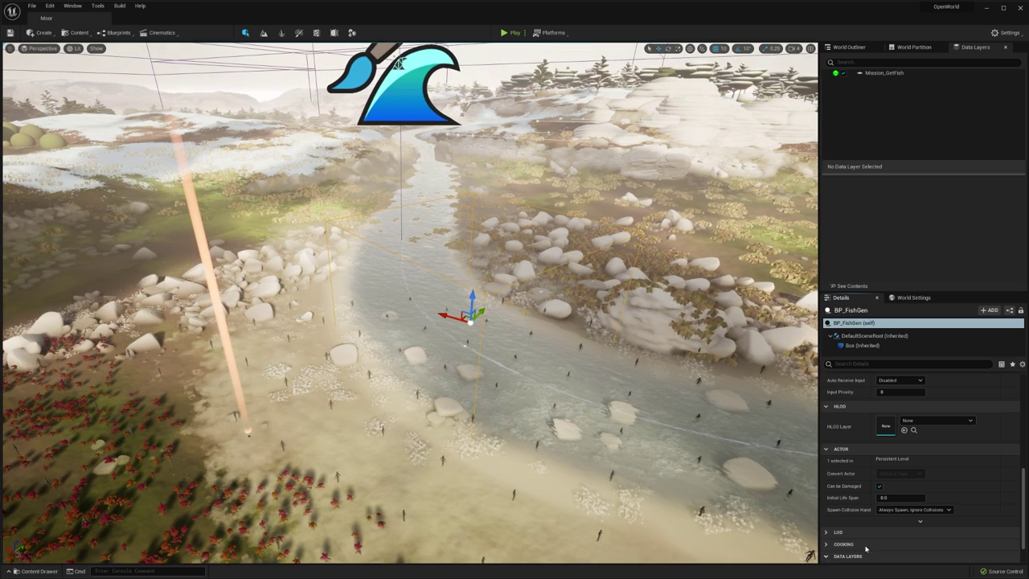
Step: Add a data layer entry to the BP_FishGen actor and assign it to Mission_GetFish
scroll(872, 547, down, 1)
click(910, 546)
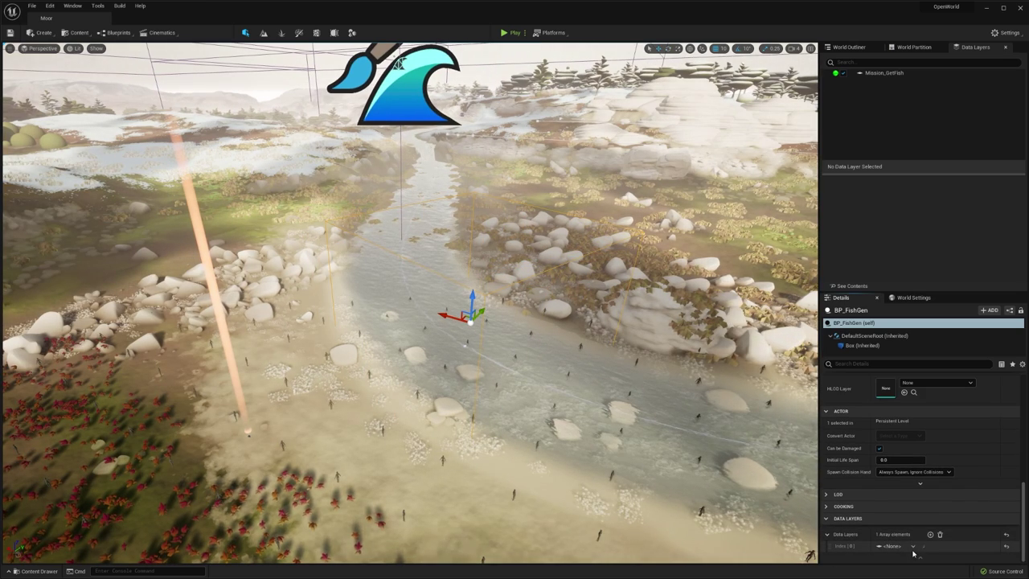
click(922, 533)
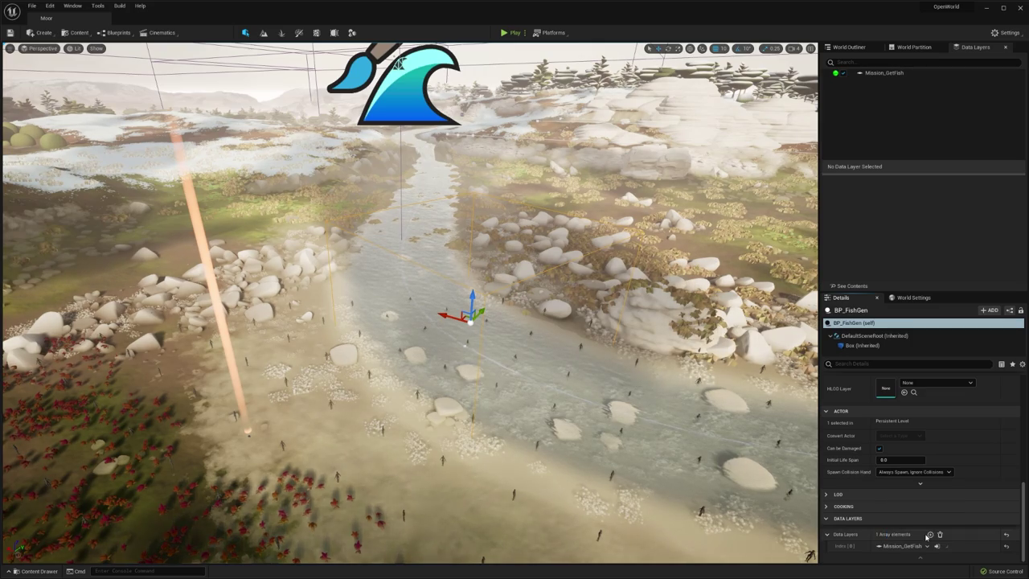
Step: Create a new data layer named Mission_GetFishAdvanced
right_drag(587, 358, 426, 354)
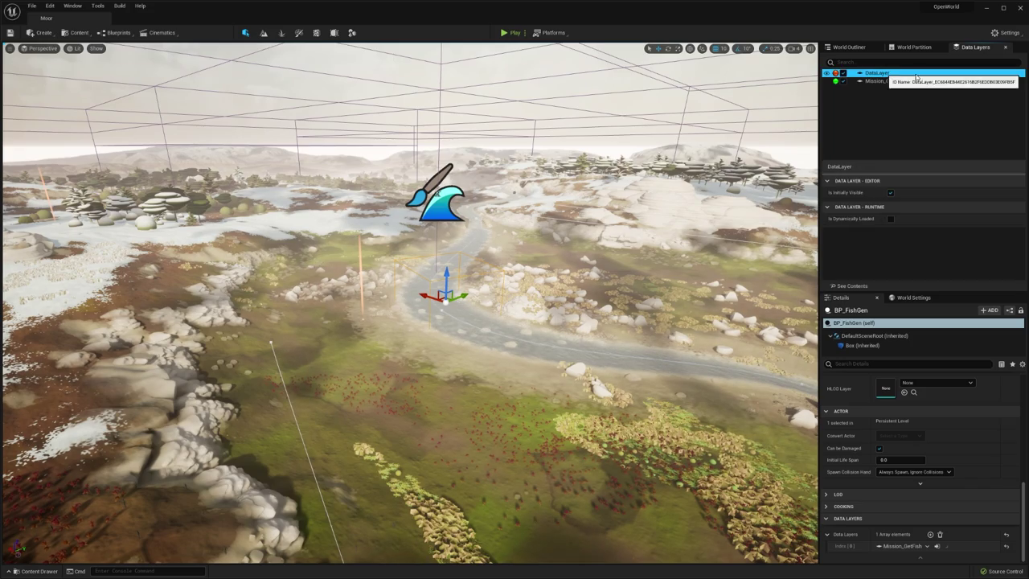
click(916, 77)
text(Mission_)
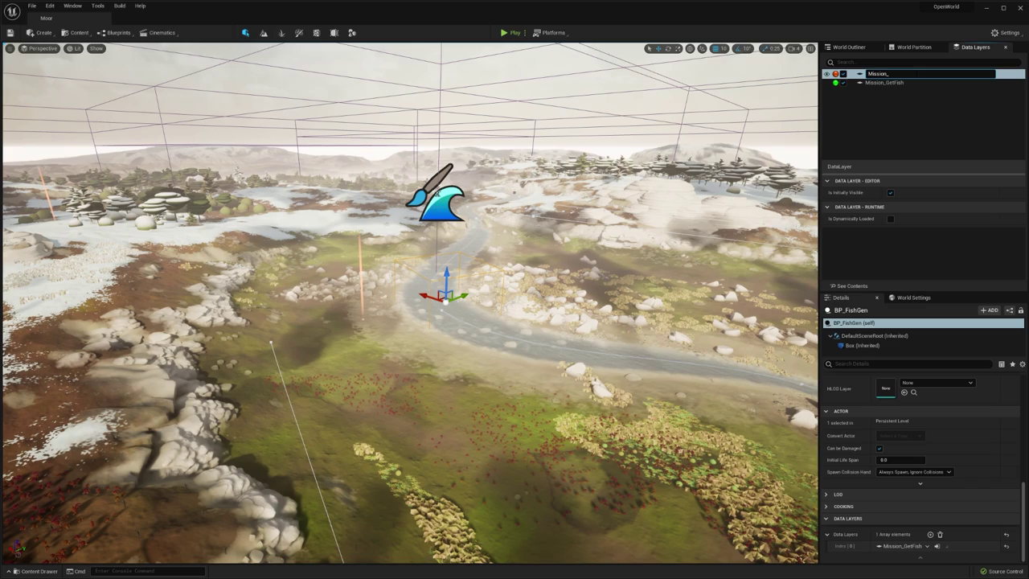
text(GetFishAdvance)
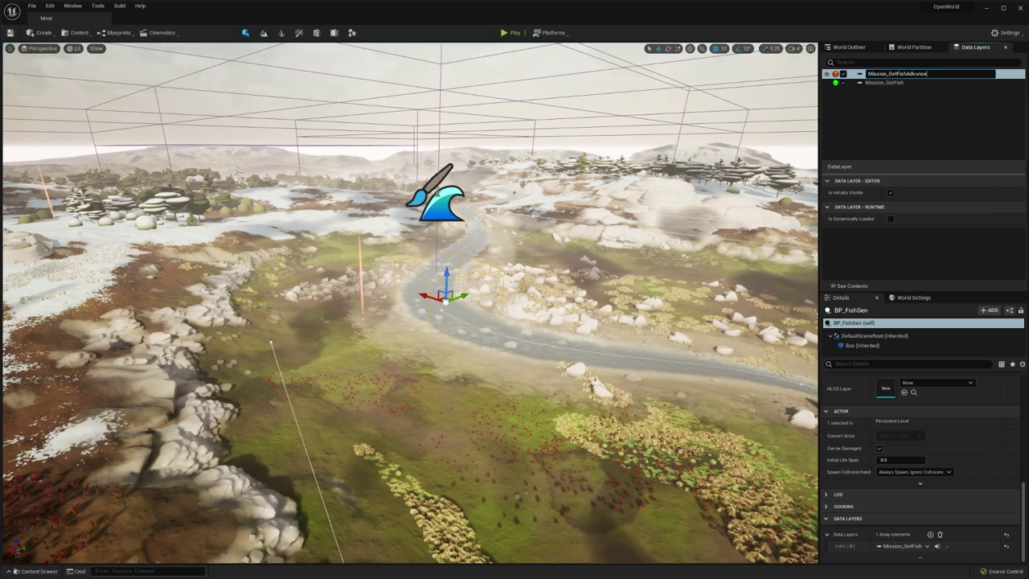
text(d)
key(Return)
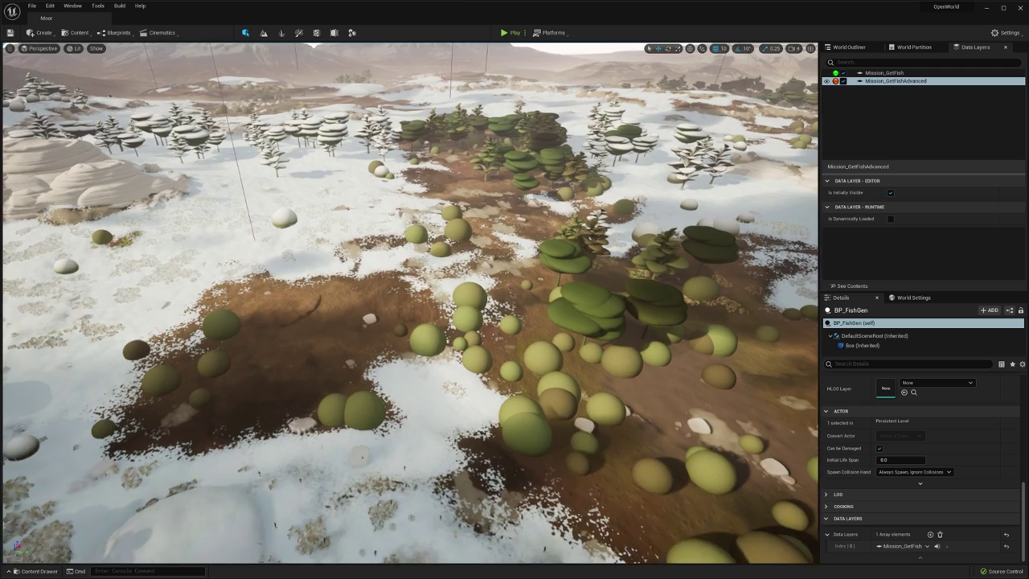
Step: Place BP_MissionMarker actors across the snowy ground around the bushes and trees
key(ctrl+space)
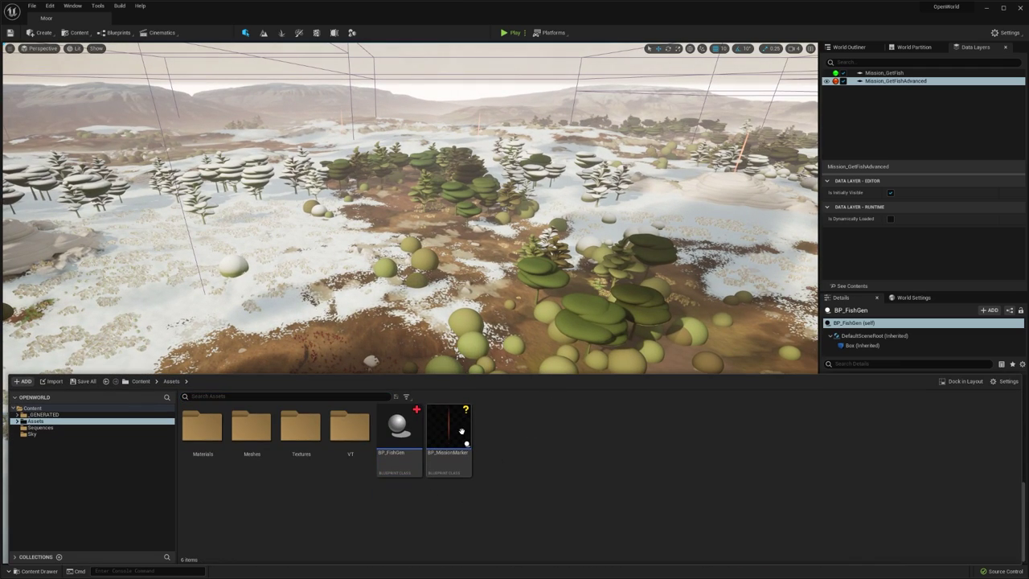
drag(461, 432, 193, 329)
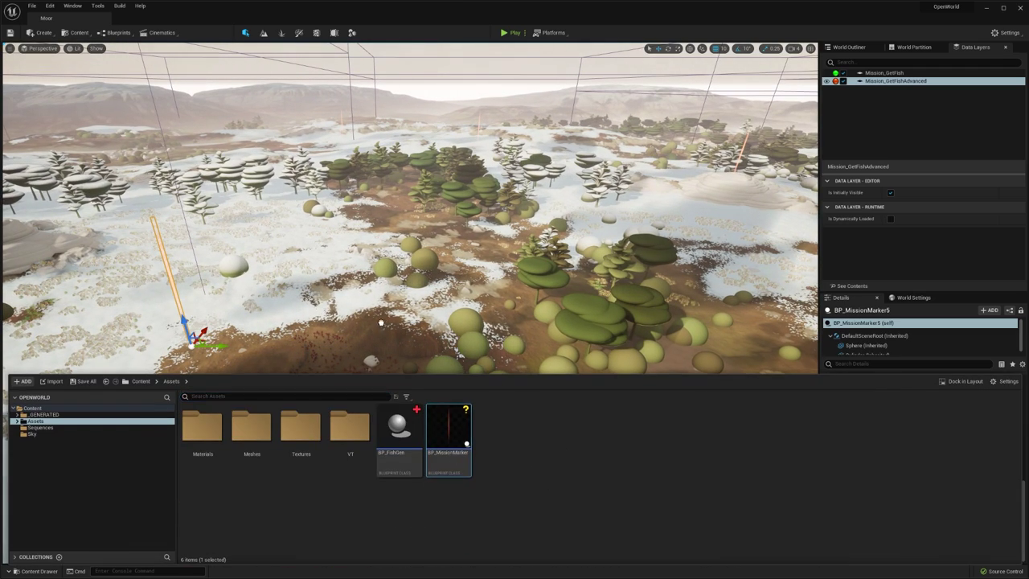
drag(377, 322, 502, 442)
right_drag(501, 442, 707, 442)
key(ctrl+space)
drag(578, 356, 546, 351)
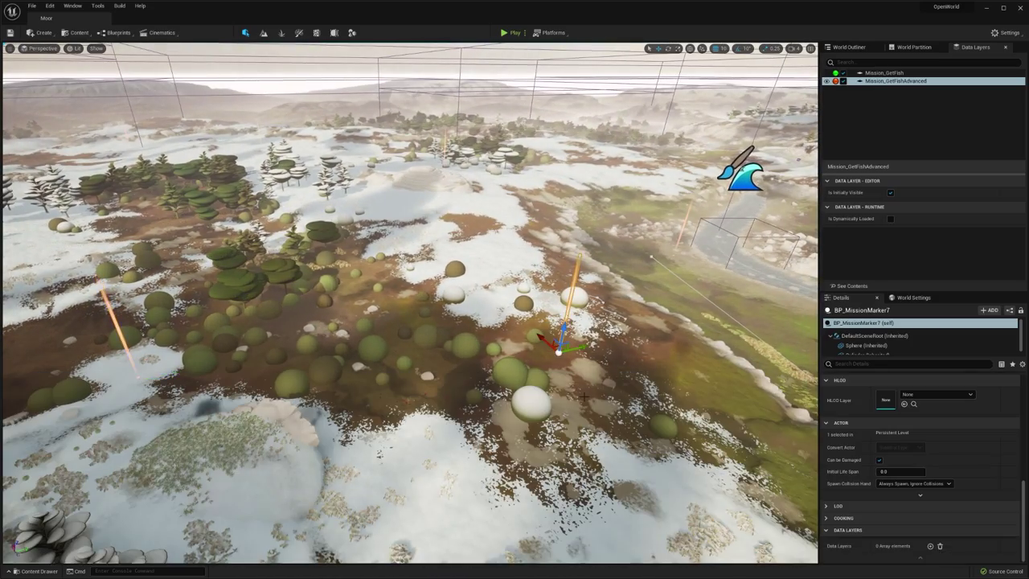
Step: Place more BP_MissionMarker actors on the grassland leading toward the river
key(w)
right_drag(577, 437, 683, 437)
key(ctrl+space)
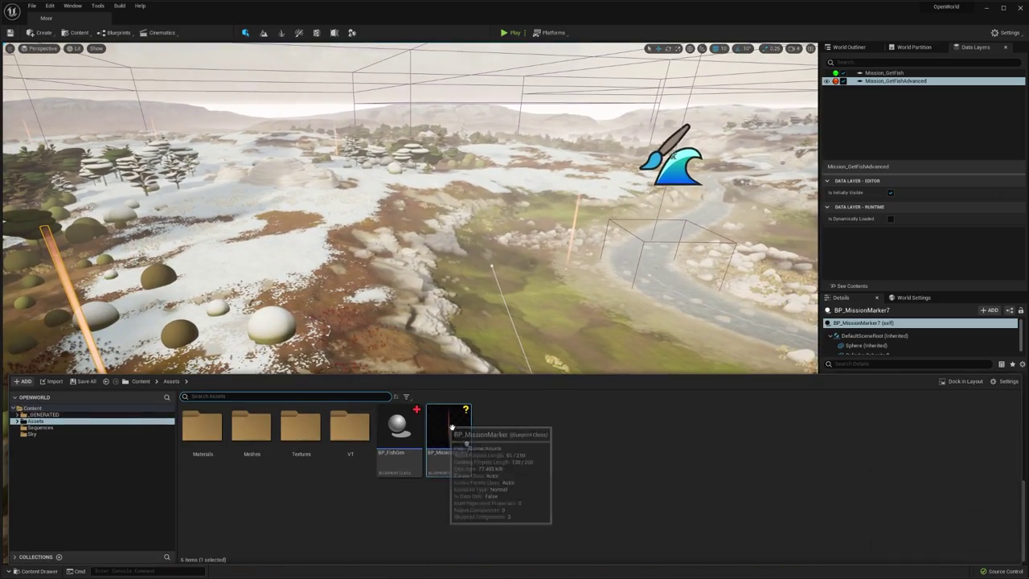
drag(450, 438, 531, 332)
drag(612, 336, 544, 333)
key(w)
right_drag(544, 333, 643, 322)
key(ctrl+space)
drag(458, 438, 542, 329)
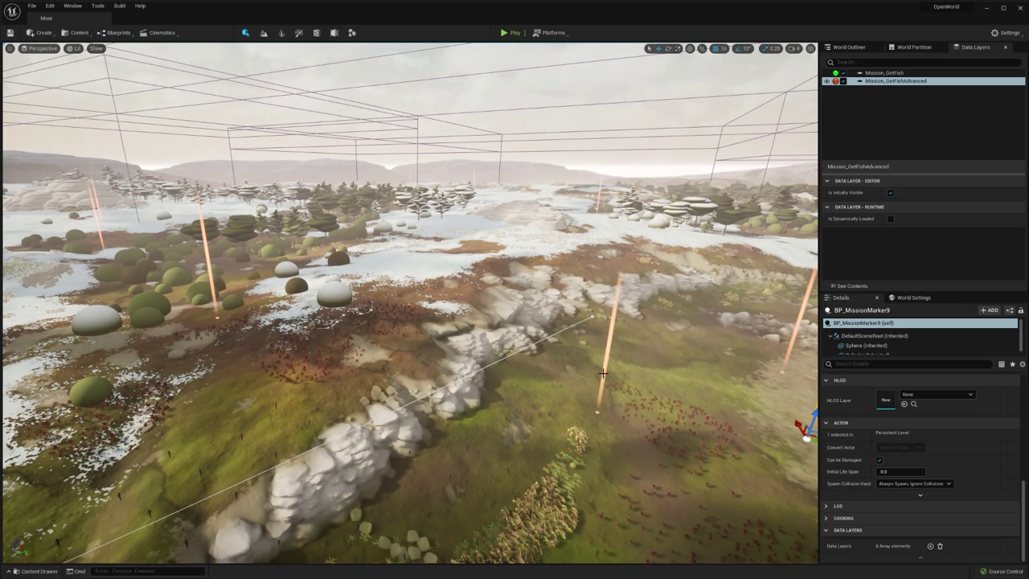
Step: Select all the BP_MissionMarker actors, add a data layer entry to them, and assign it to Mission_GetFishAdvanced
key(ctrl+shift+a)
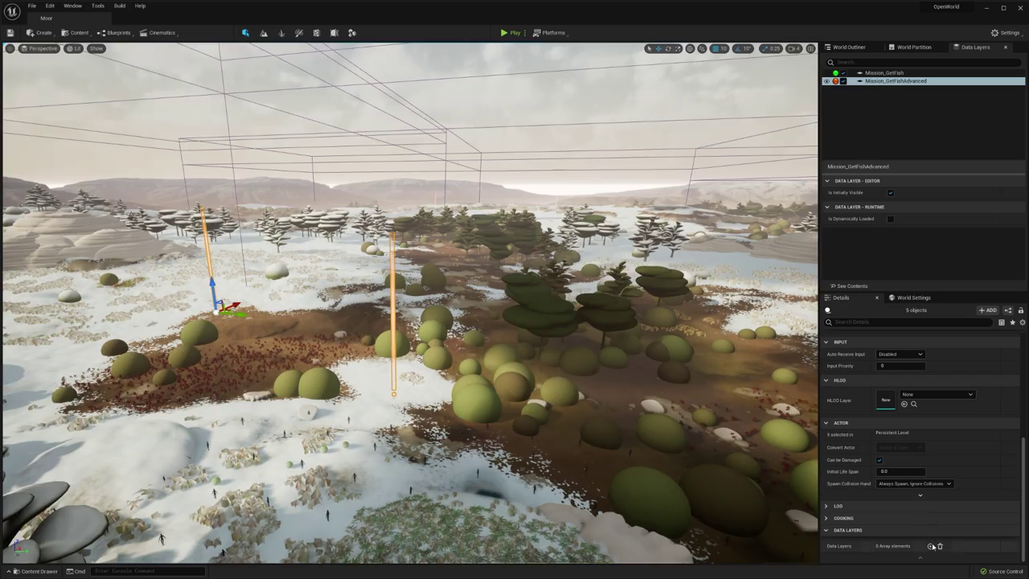
scroll(919, 550, down, 1)
click(918, 546)
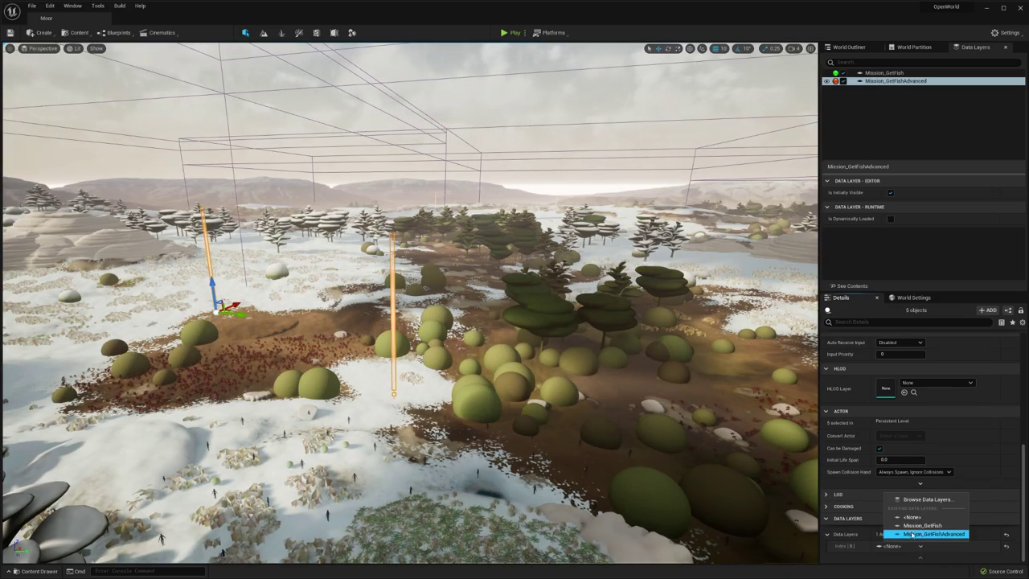
click(931, 534)
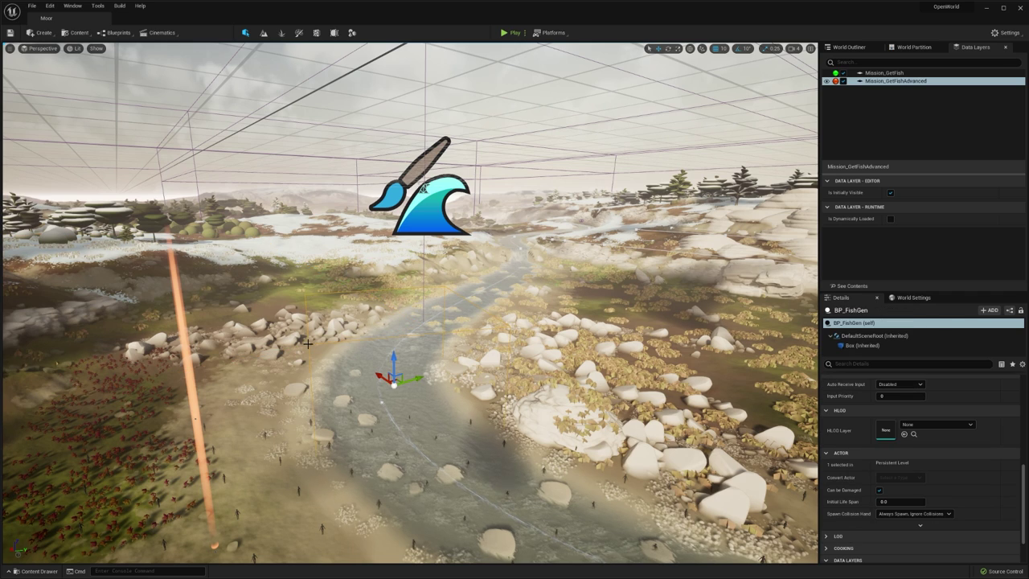
Step: Add a second data layer entry to the BP_FishGen actor and assign it to Mission_GetFishAdvanced
scroll(896, 548, down, 1)
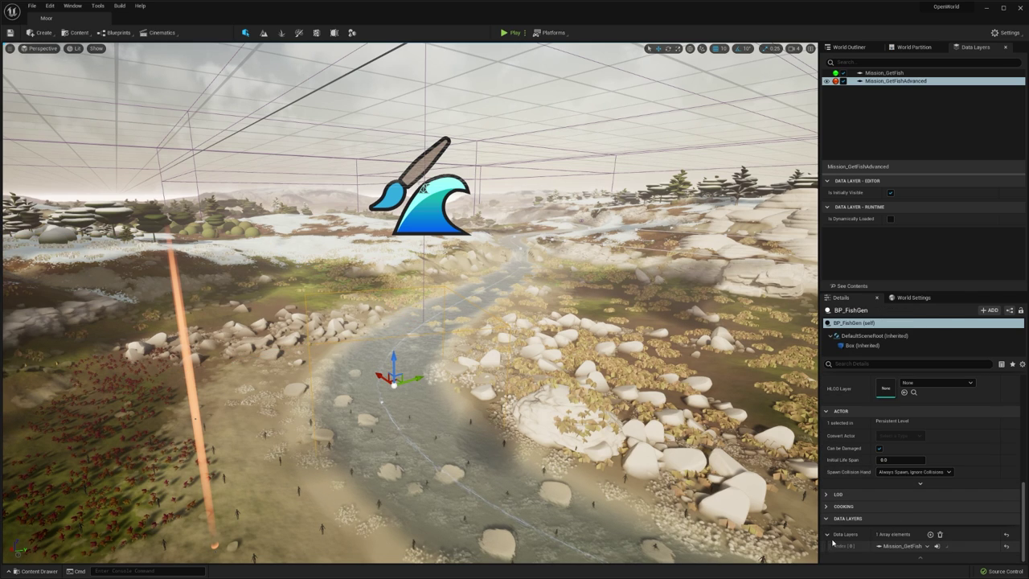
click(930, 534)
scroll(917, 550, down, 1)
click(914, 547)
click(920, 527)
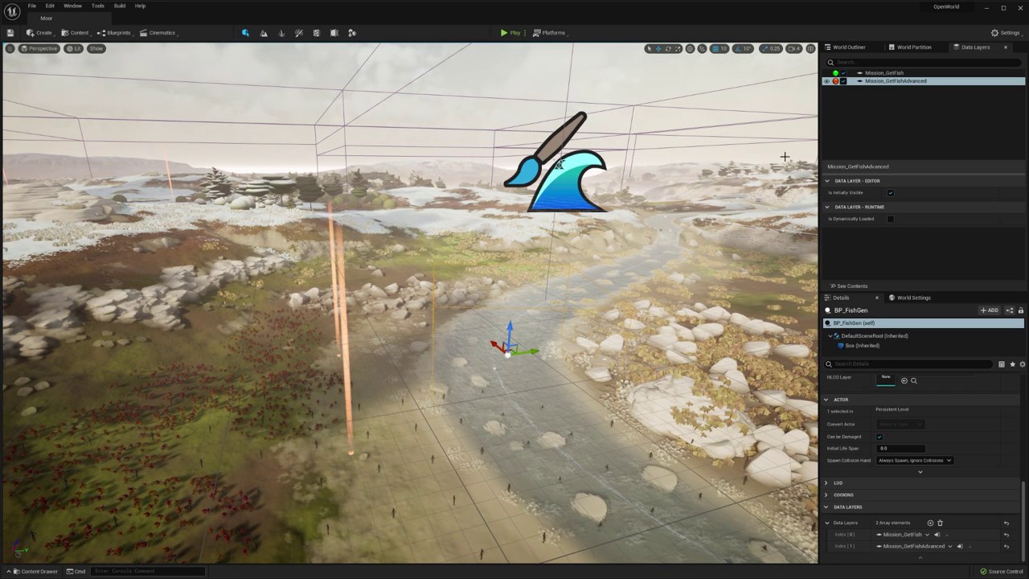
Step: Hide both mission data layers in the level and show only Mission_GetFishAdvanced again
click(834, 87)
click(827, 82)
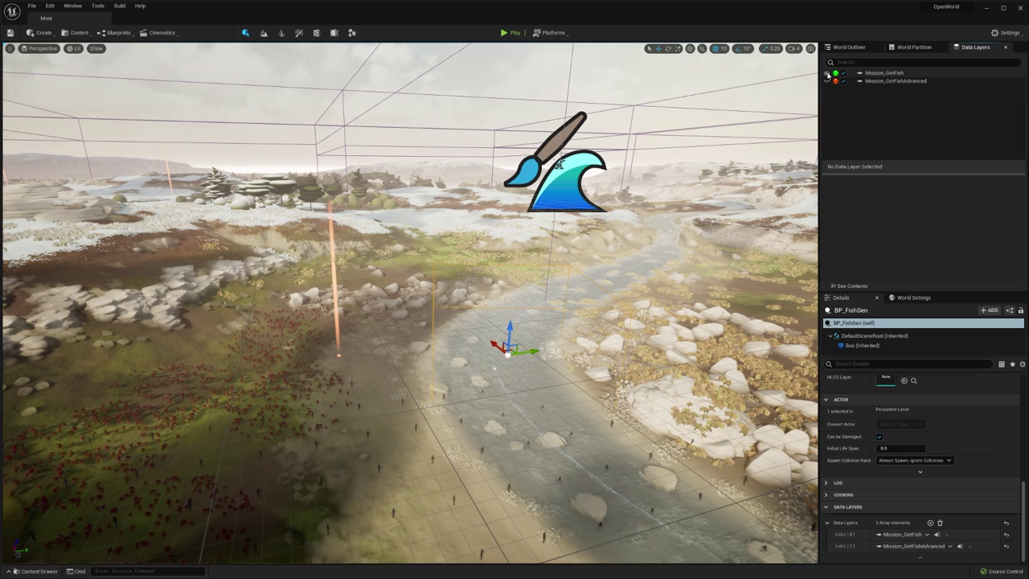
click(828, 74)
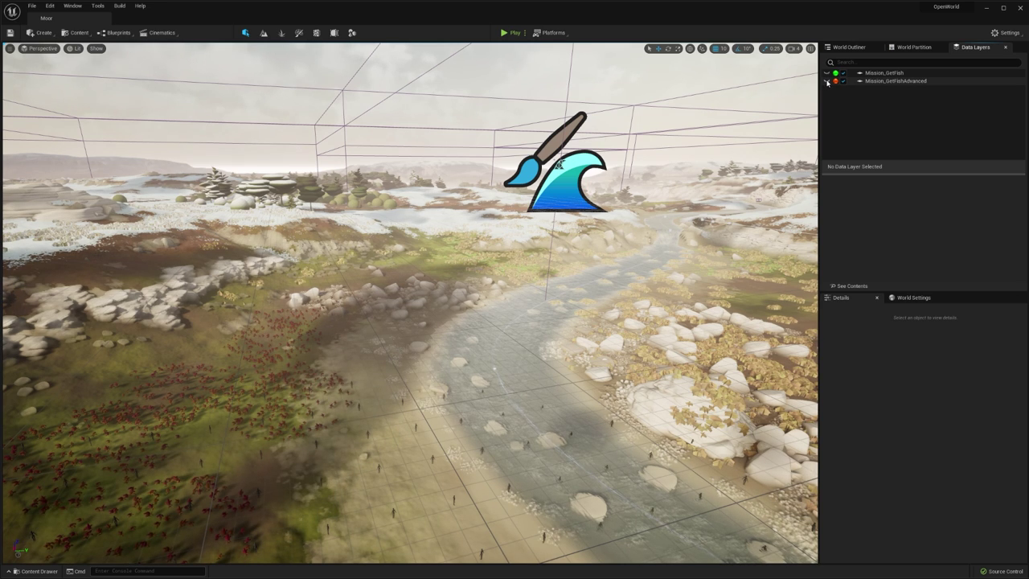
click(827, 81)
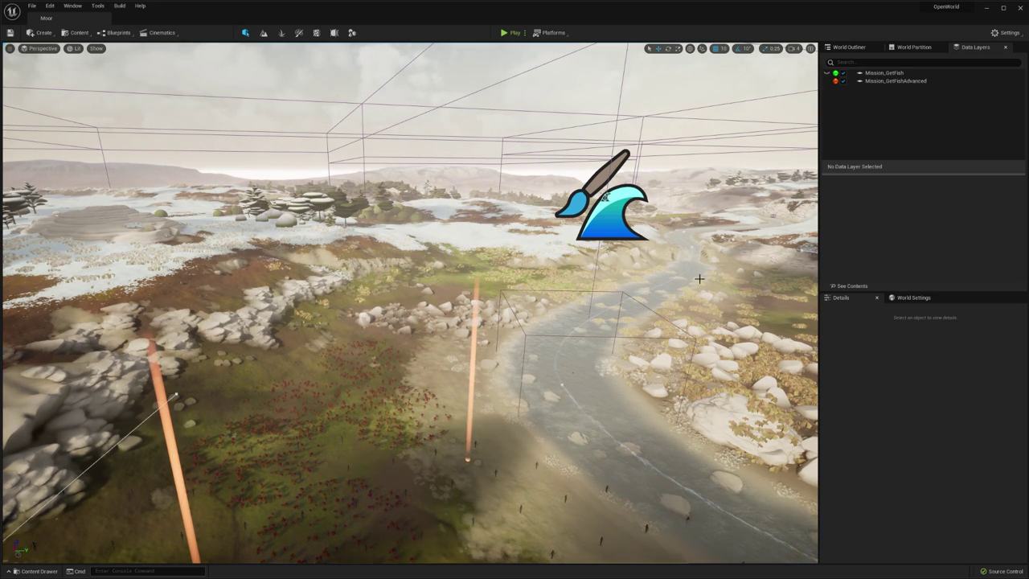
mouse_move(700, 282)
right_down()
mouse_move(562, 257)
mouse_move(667, 253)
mouse_move(683, 282)
right_up()
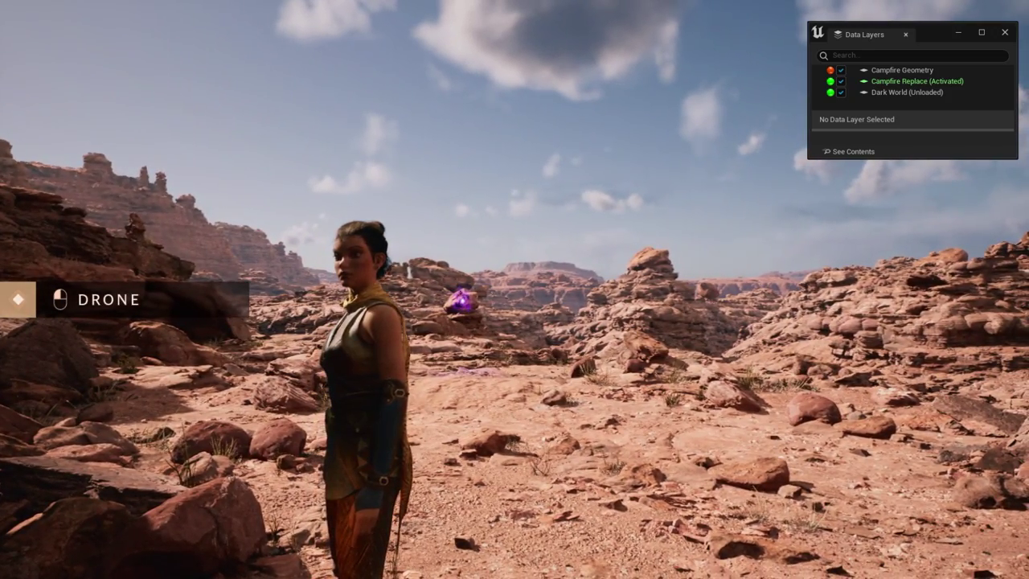
Step: Walk the character across the Valley of the Ancient desert to the purple portal and interact with it
key(w)
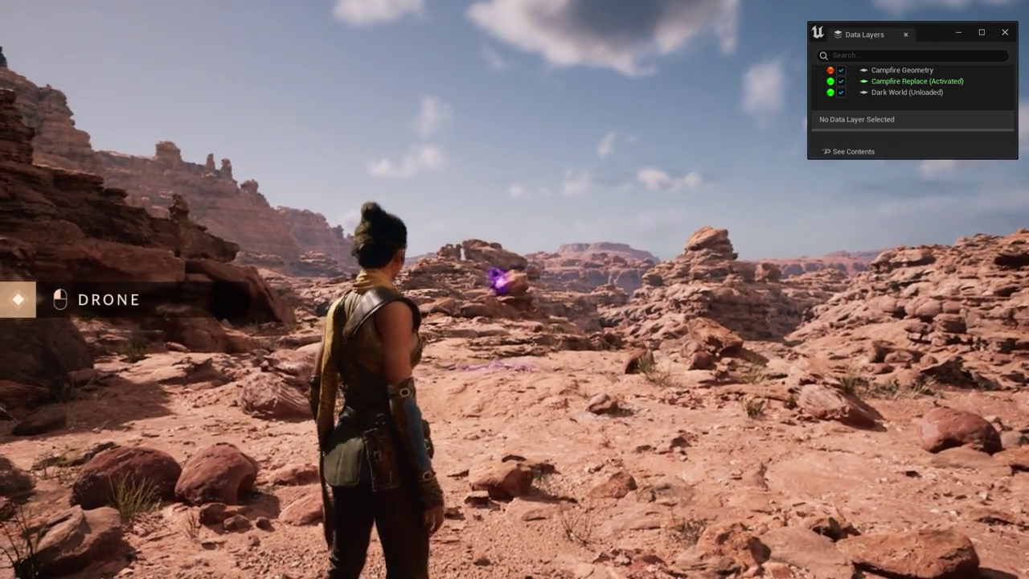
key(w)
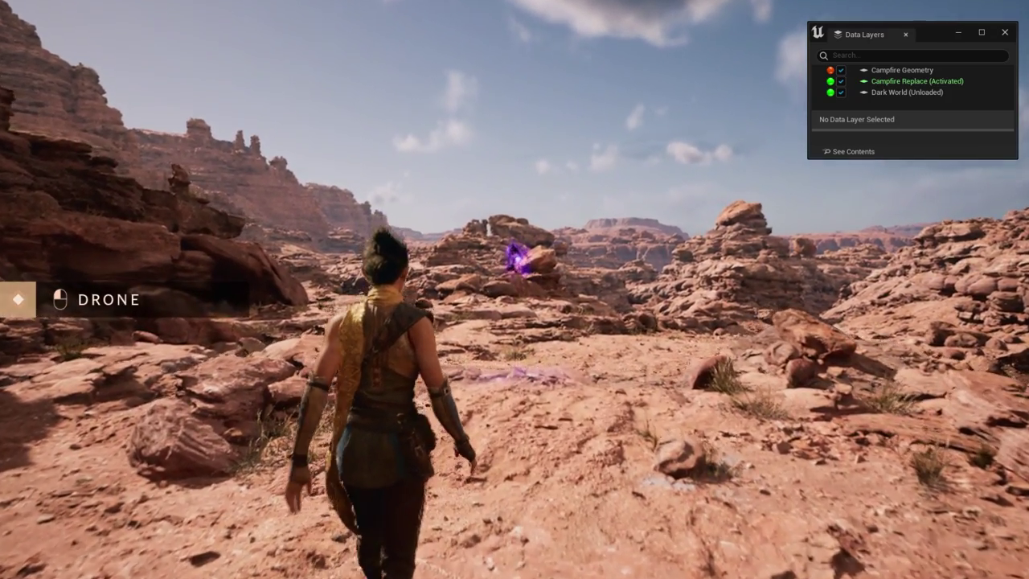
key(w)
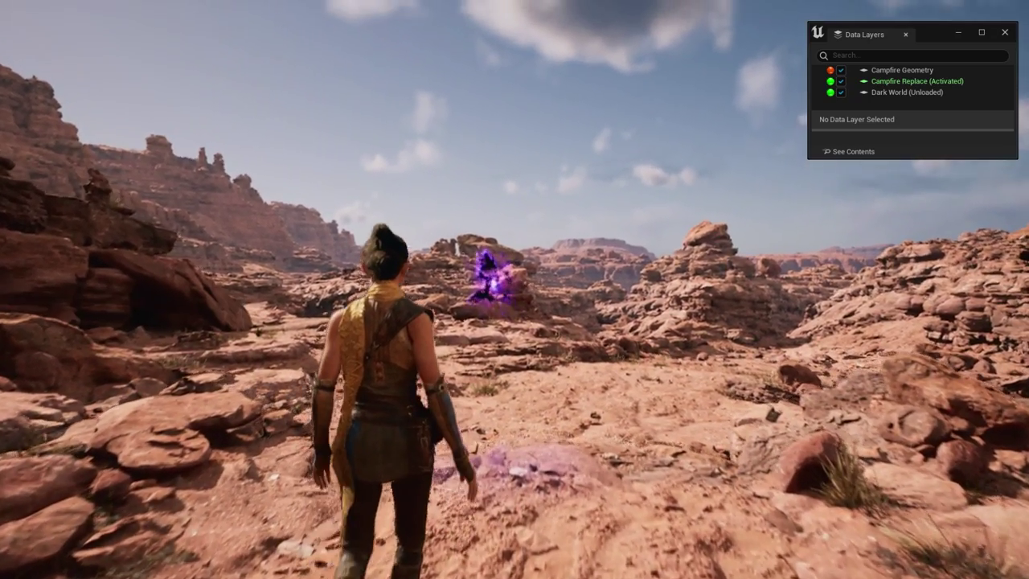
key(w)
key(e)
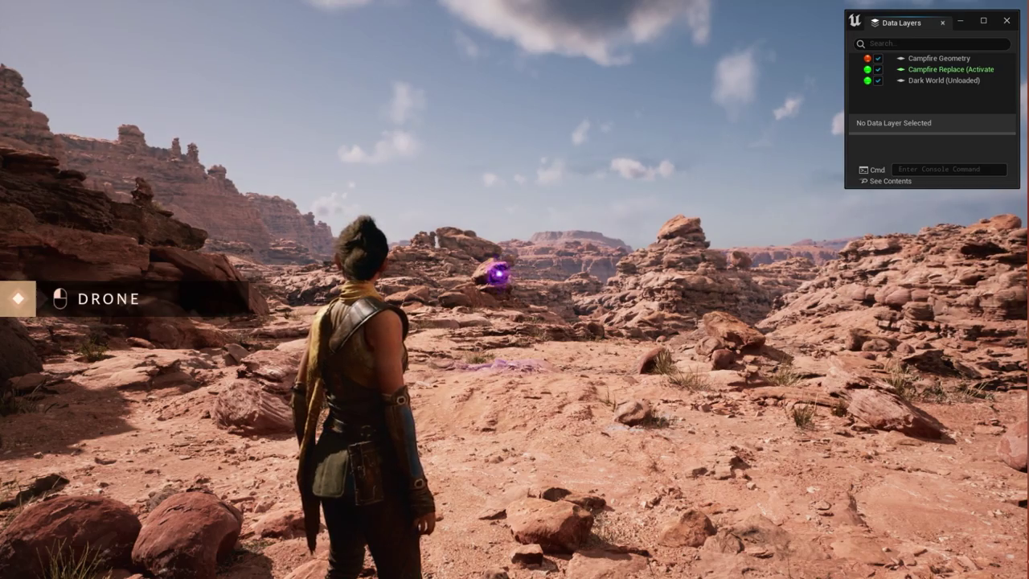
Step: Replay the approach to the purple portal and interact to trigger the Set Data Layer State breakpoint
key(w)
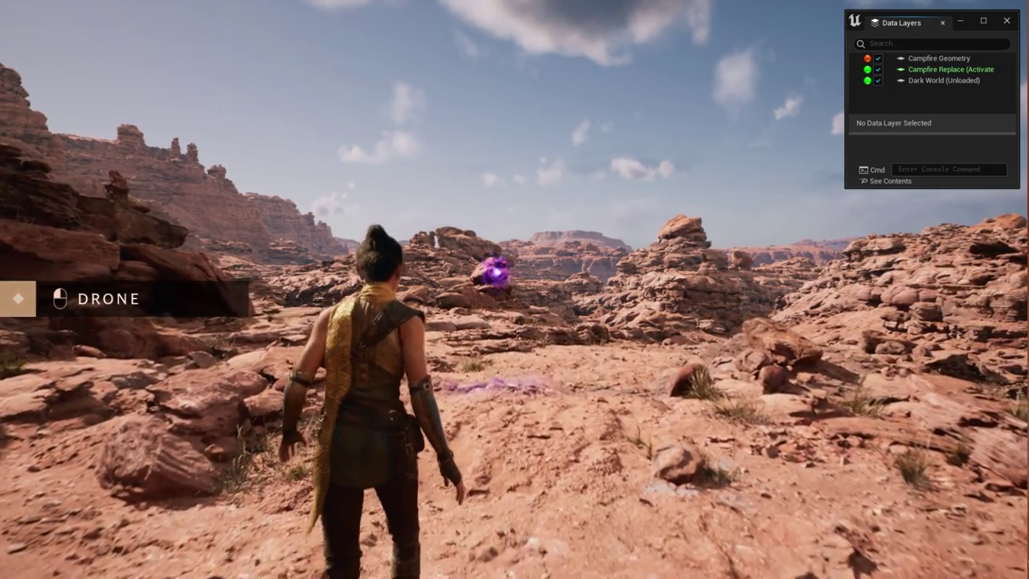
key(w)
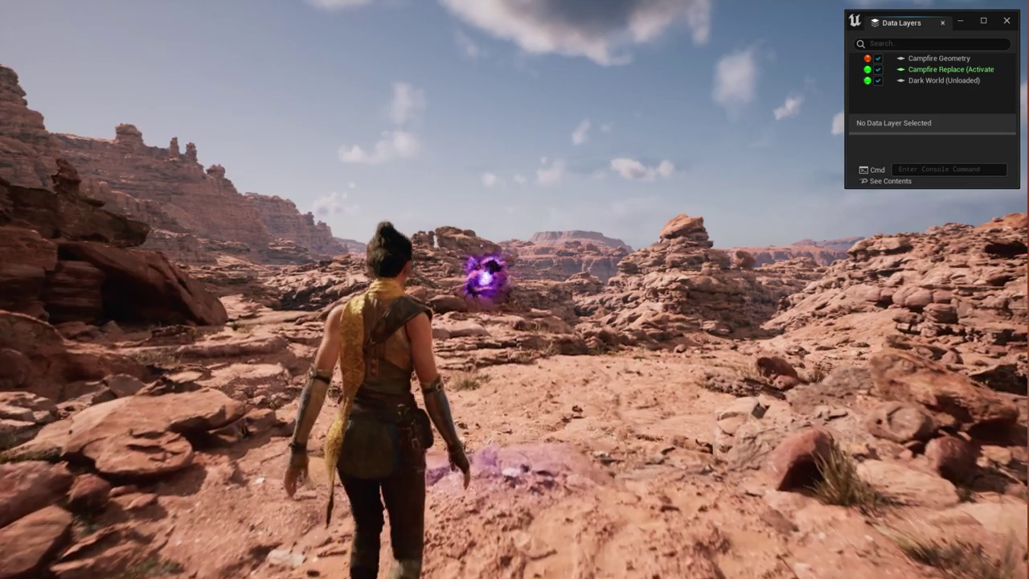
key(w)
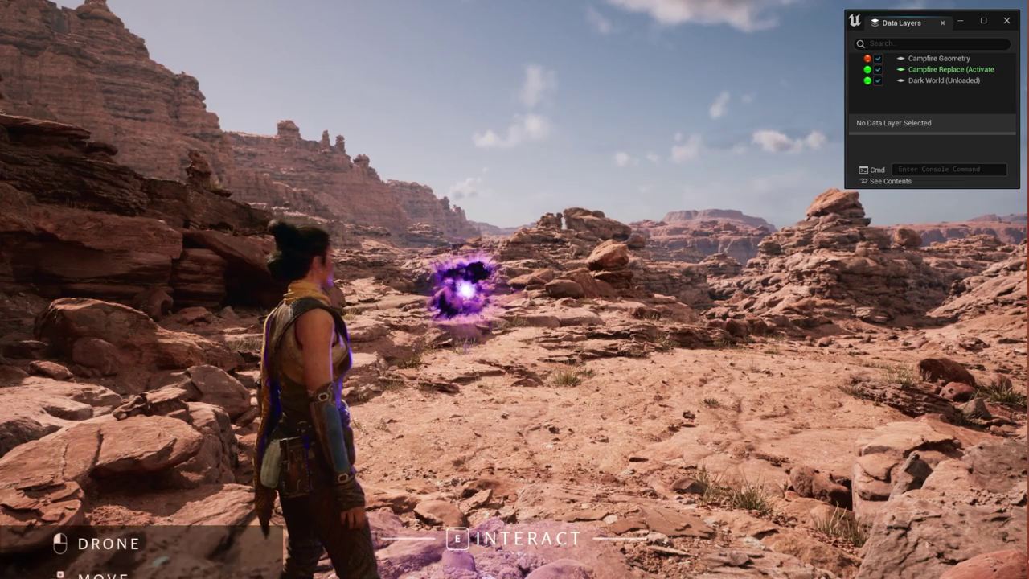
key(e)
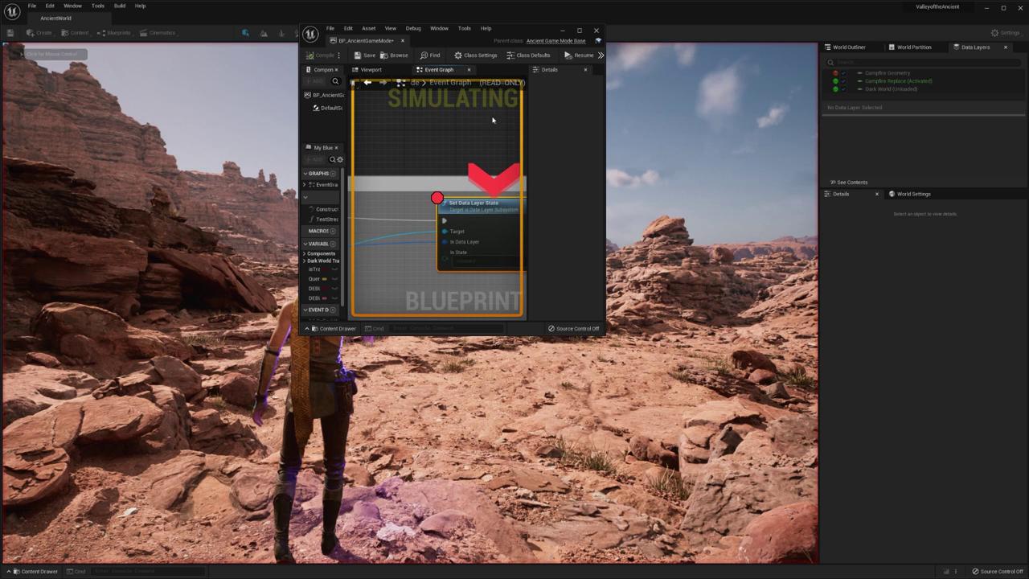
Step: Examine the Unload Campfire nodes in BP_AncientGameMode's event graph, from Camp Fire Replace and Set Data Layer State to Flush Level Streaming and the timer
drag(525, 32, 521, 55)
double_click(521, 55)
right_drag(251, 250, 455, 314)
scroll(373, 324, down, 5)
right_drag(374, 324, 494, 306)
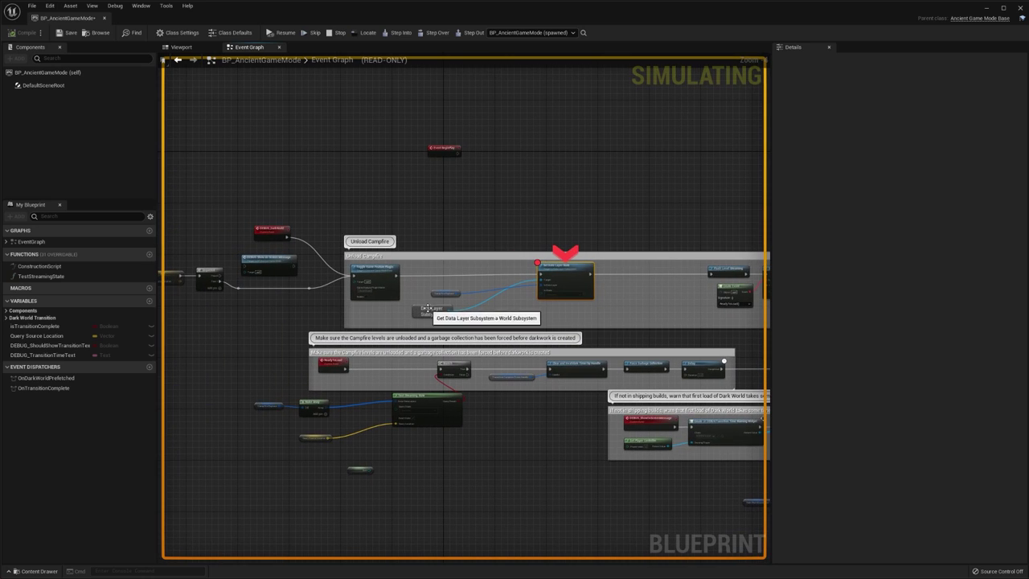
scroll(555, 273, up, 5)
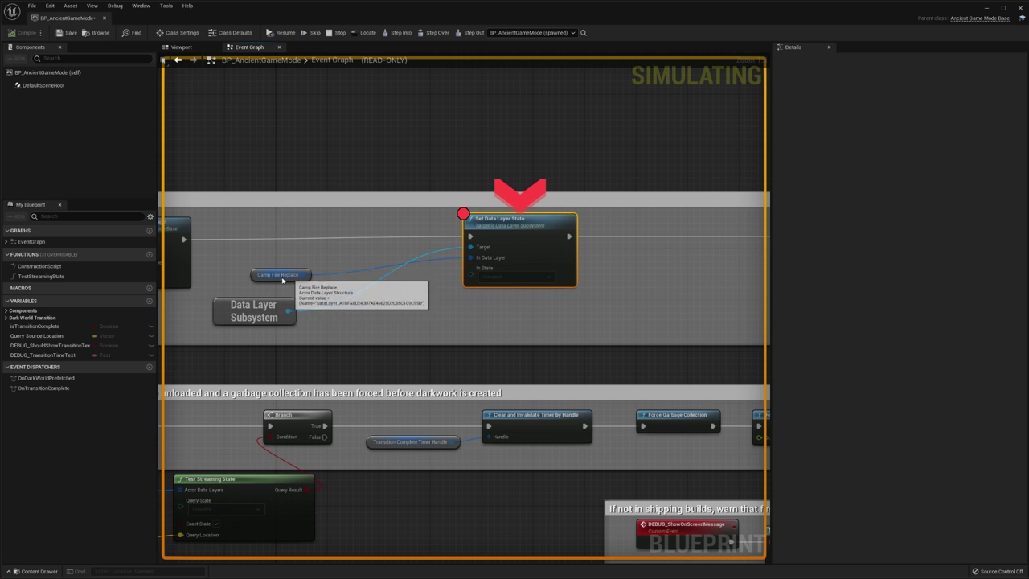
scroll(527, 294, down, 1)
right_drag(715, 298, 415, 293)
scroll(414, 291, up, 1)
right_drag(216, 250, 307, 286)
right_drag(503, 306, 467, 309)
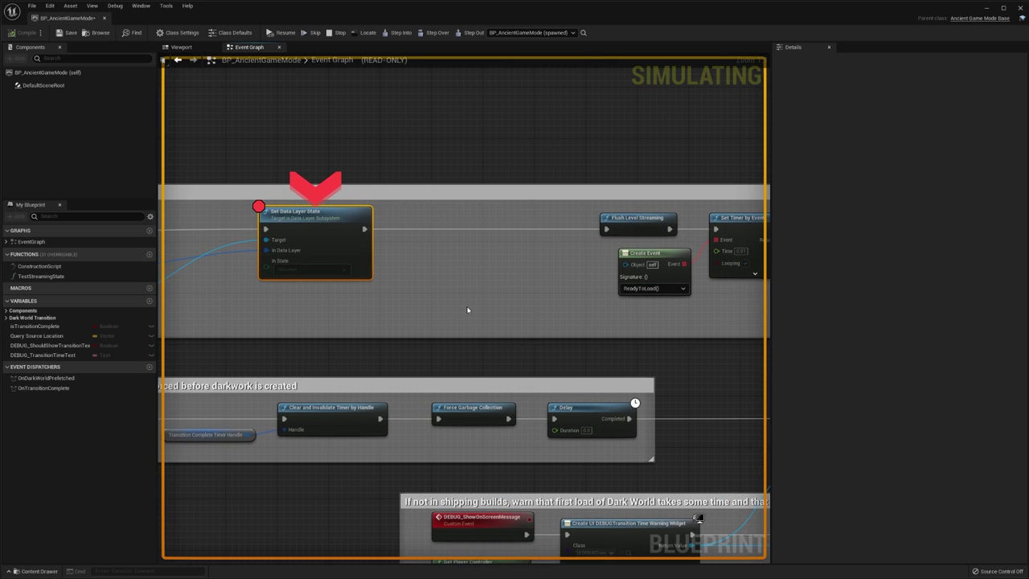
right_drag(654, 239, 451, 256)
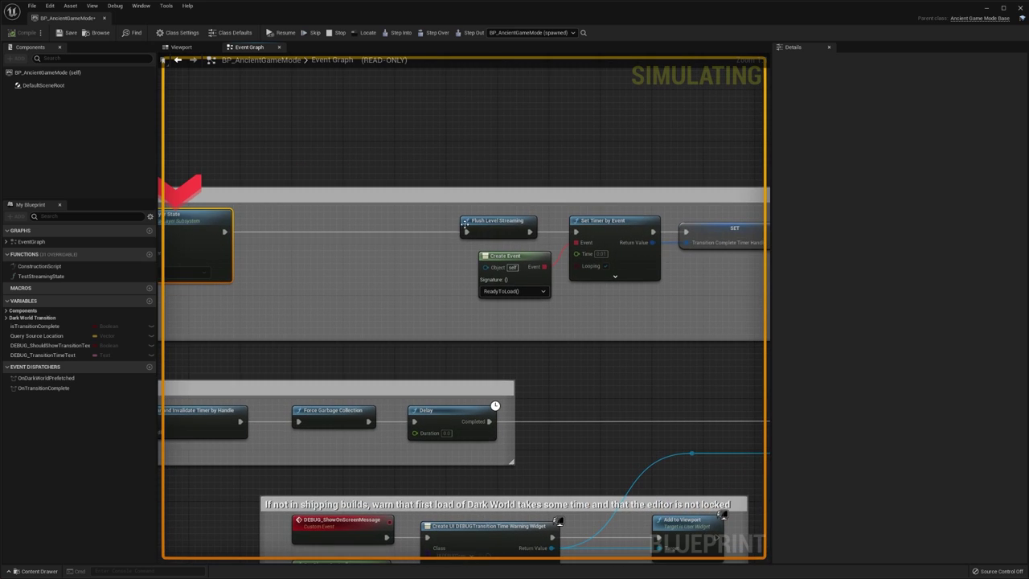
Step: Shrink the Blueprint window and resume the simulation past both Set Data Layer State breakpoints to watch the world transition
double_click(364, 10)
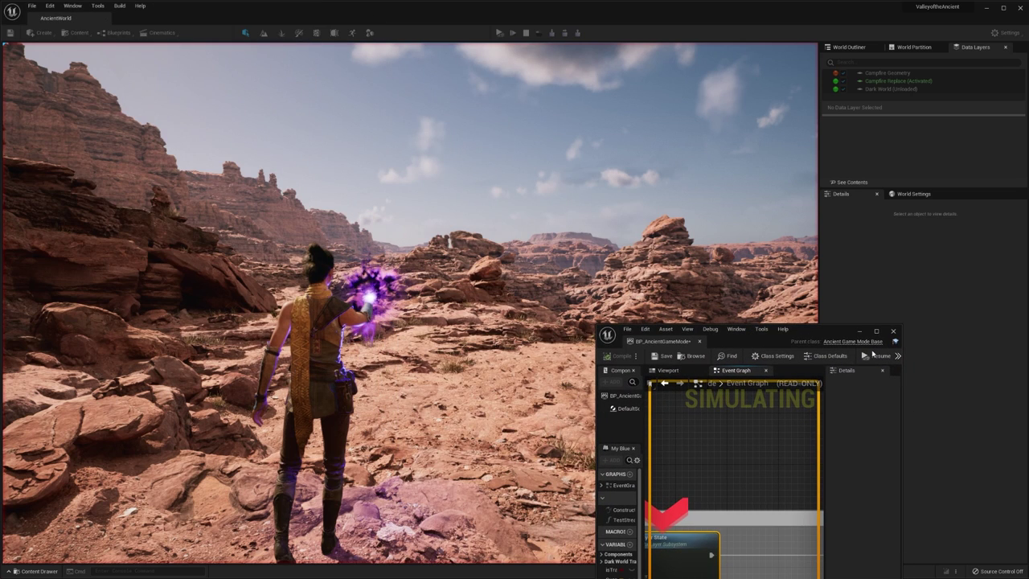
click(872, 354)
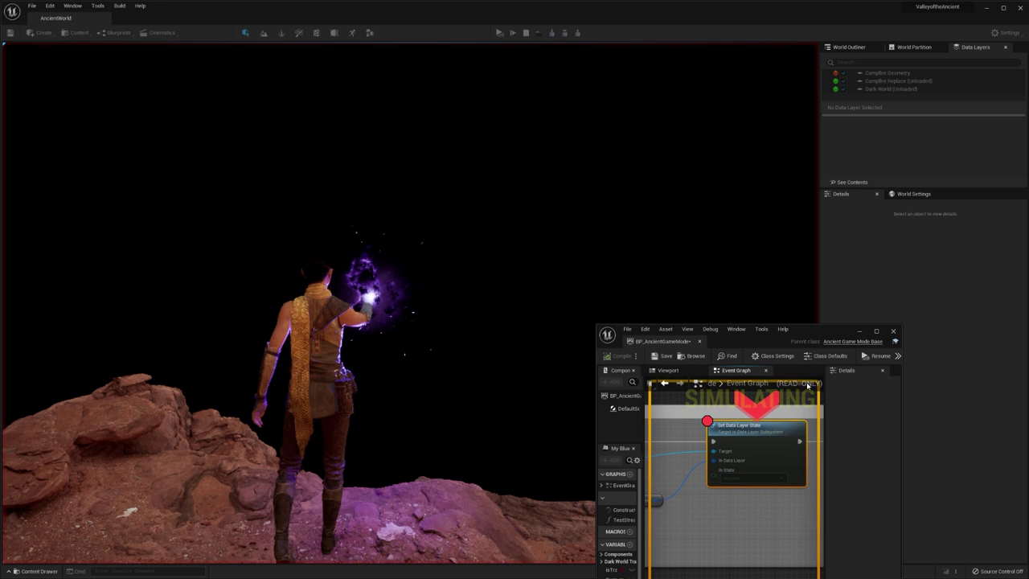
click(873, 356)
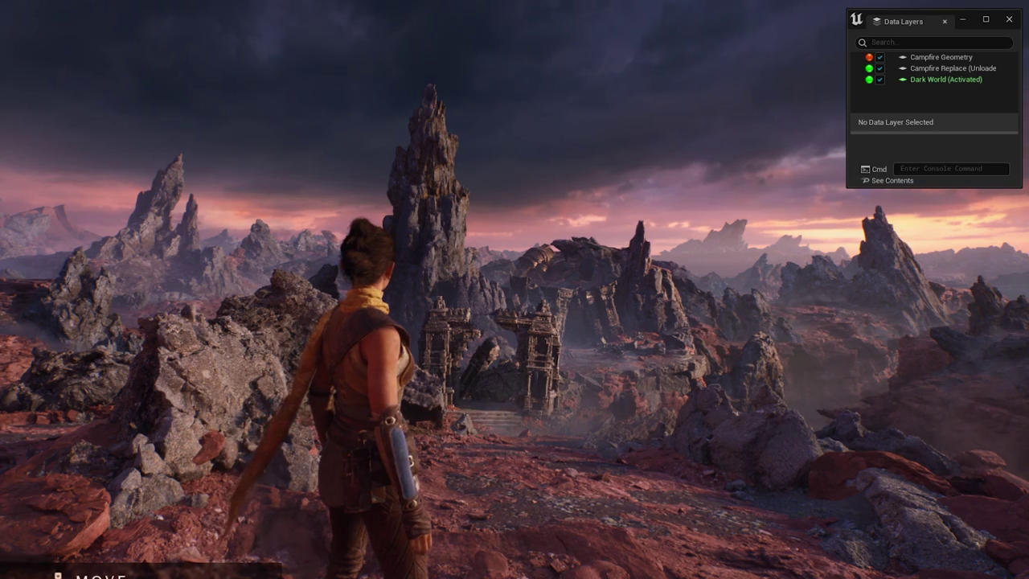
click(514, 290)
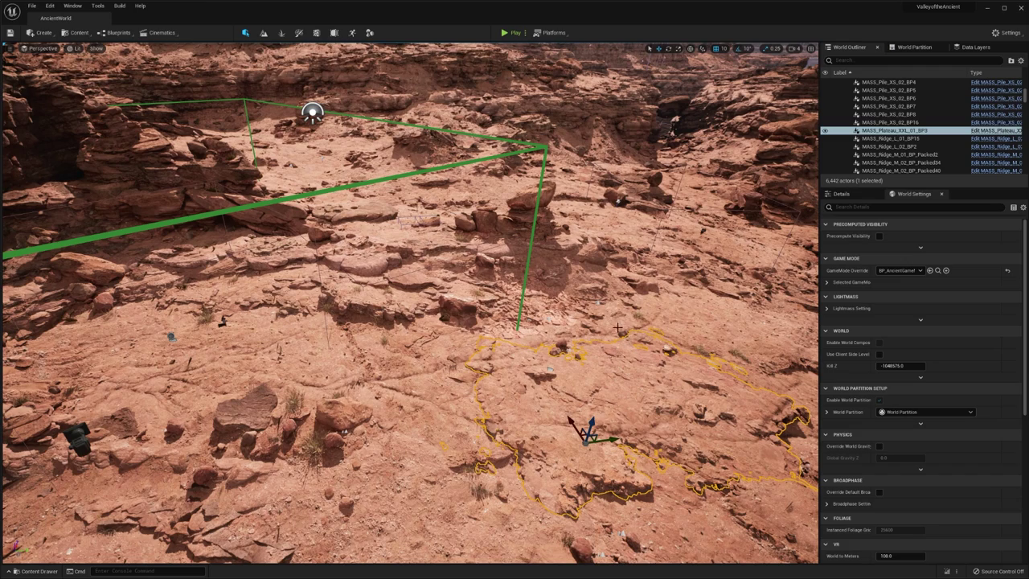
Step: Select the MASS_Scree_L_02_BP6 rock assembly and lift it above the surrounding ground
right_drag(617, 328, 353, 313)
click(421, 363)
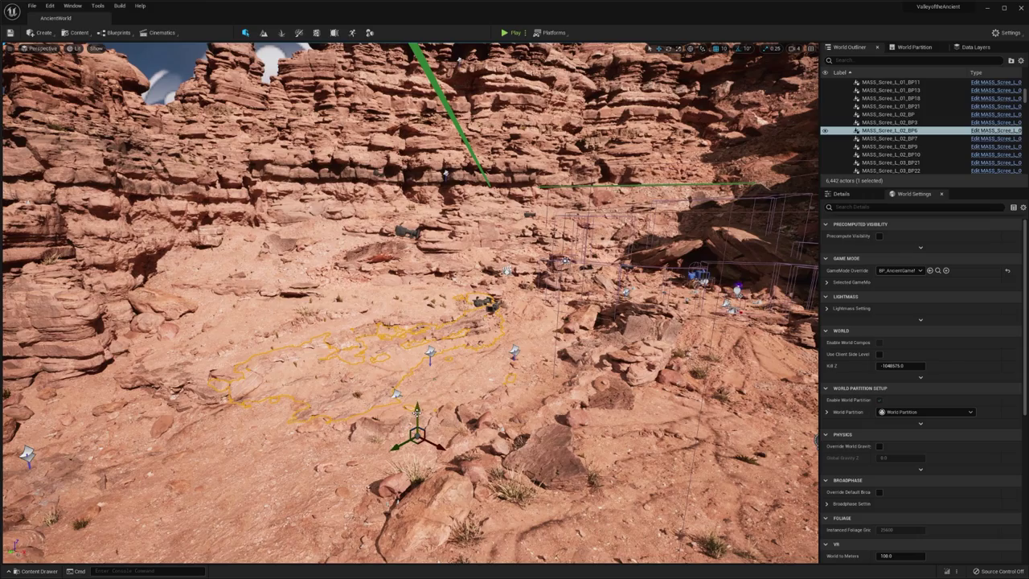
drag(417, 412, 417, 312)
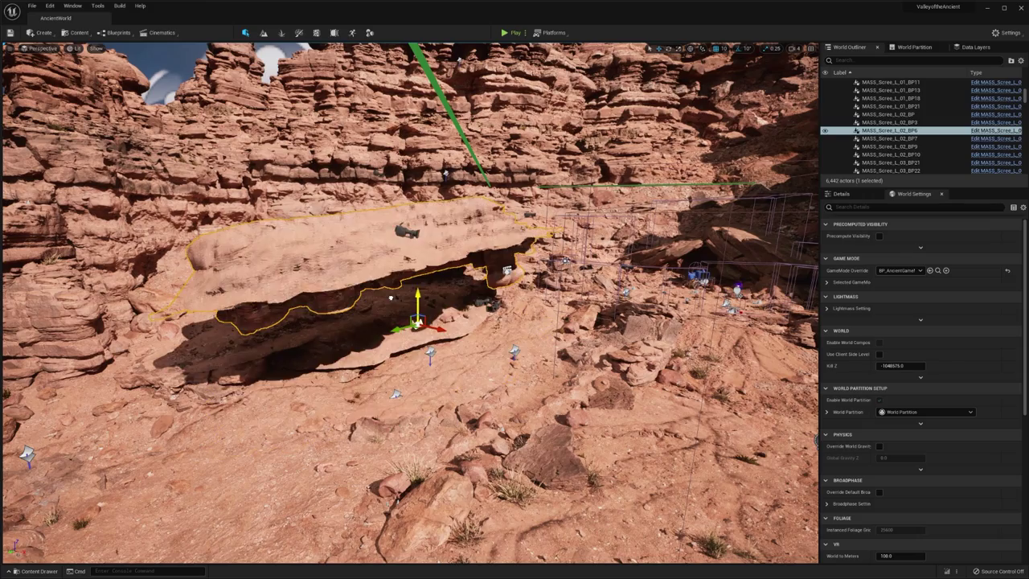
key(f)
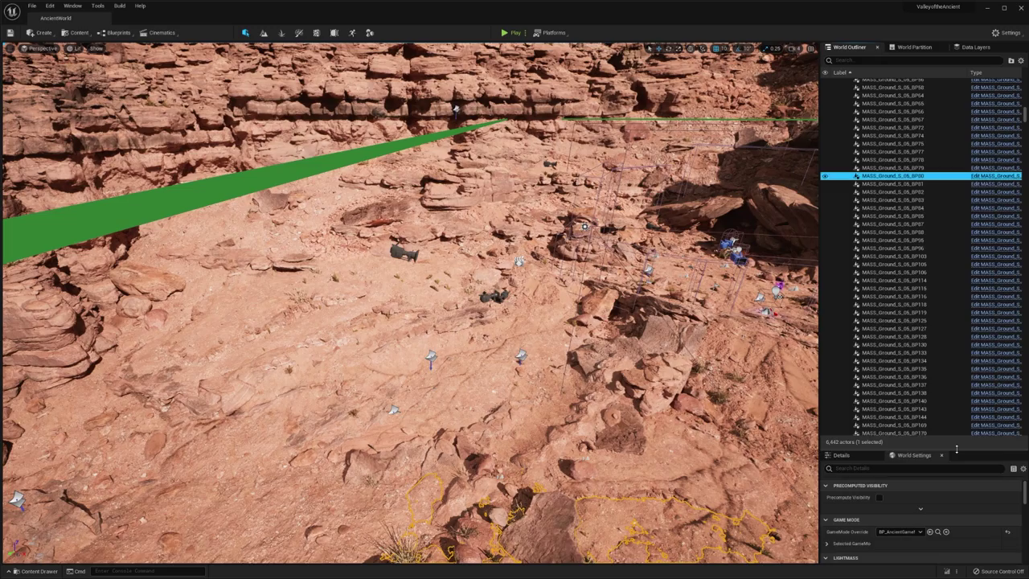
Step: Open the selected MASS_Ground_S_05 actor's packed Blueprint and inspect its ground mesh and instanced components
drag(957, 449, 952, 222)
click(987, 176)
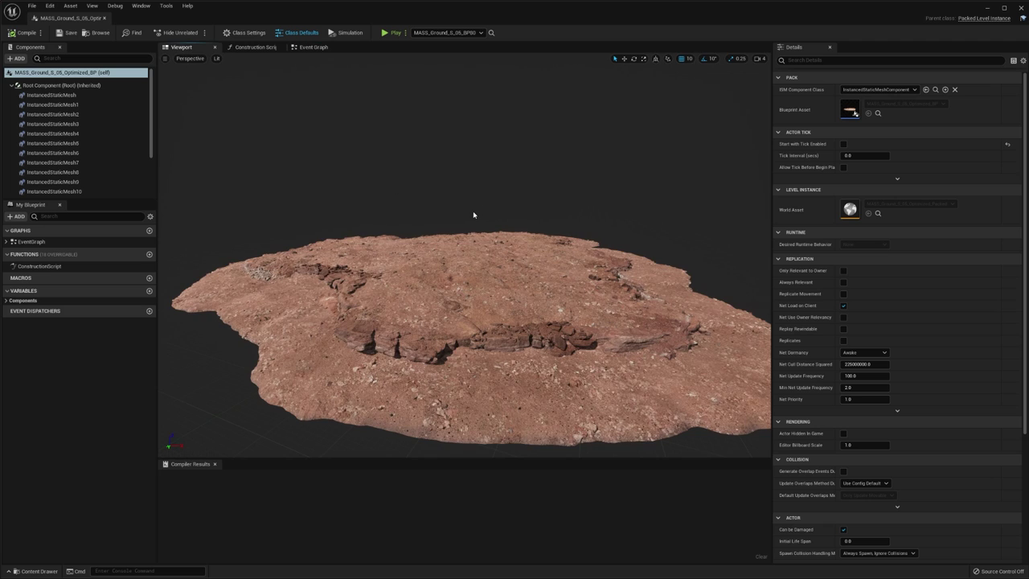
alt+drag(474, 215, 563, 241)
alt+drag(514, 290, 482, 265)
scroll(121, 186, down, 2)
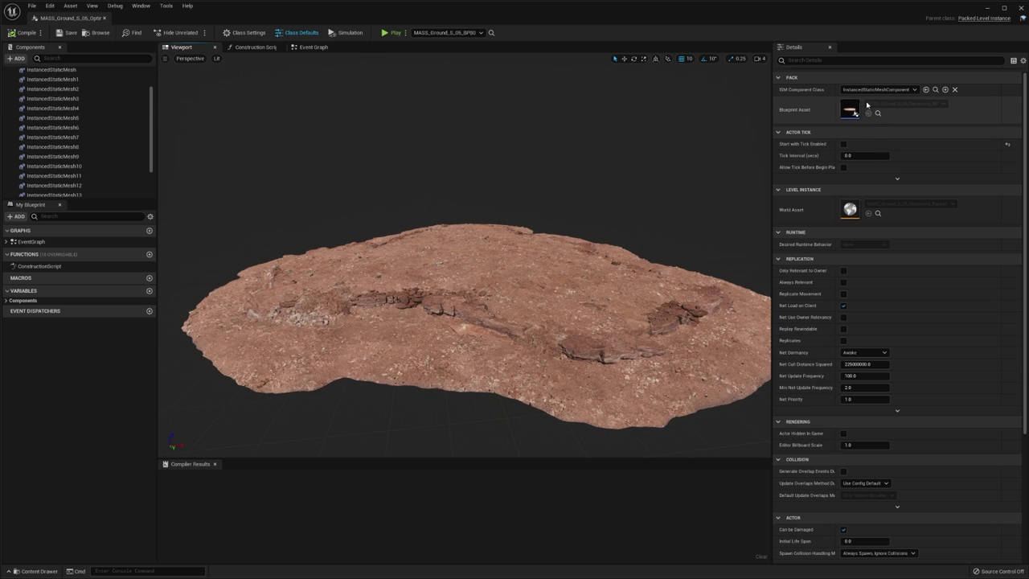
Step: Open the packed level used as the World Asset of MASS_Ground_S_05 and display it in Unlit mode
click(878, 213)
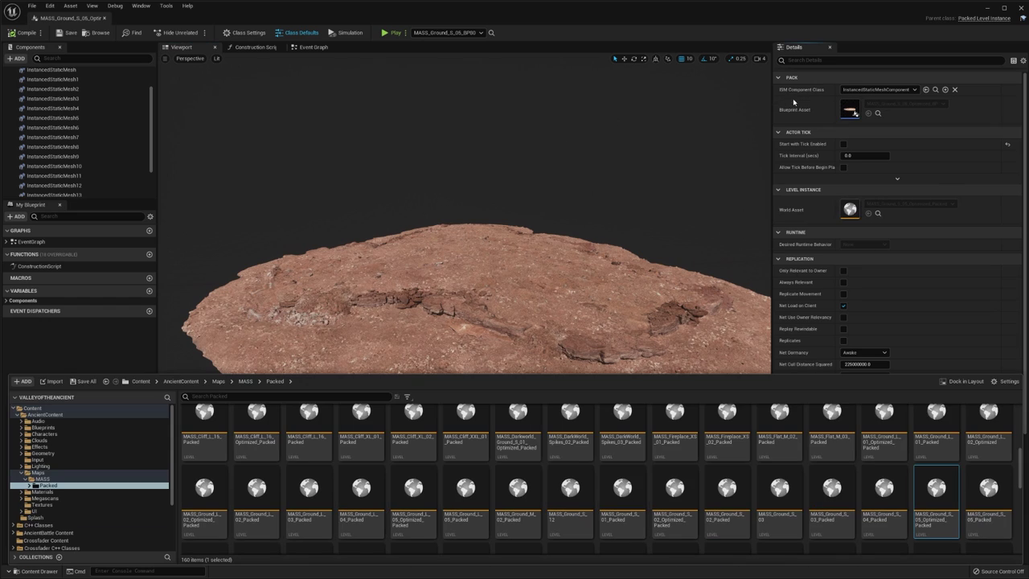
double_click(941, 502)
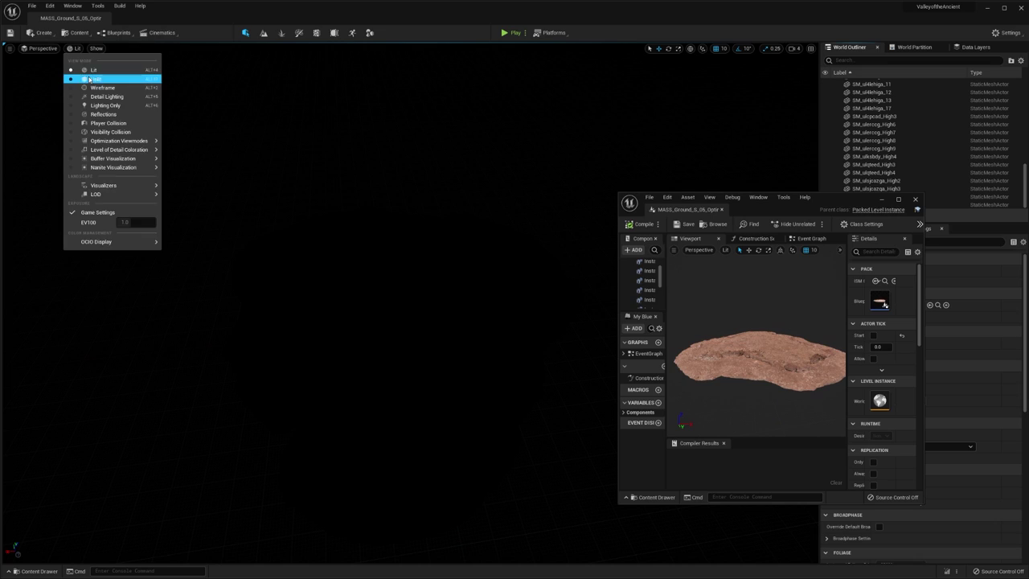
click(82, 78)
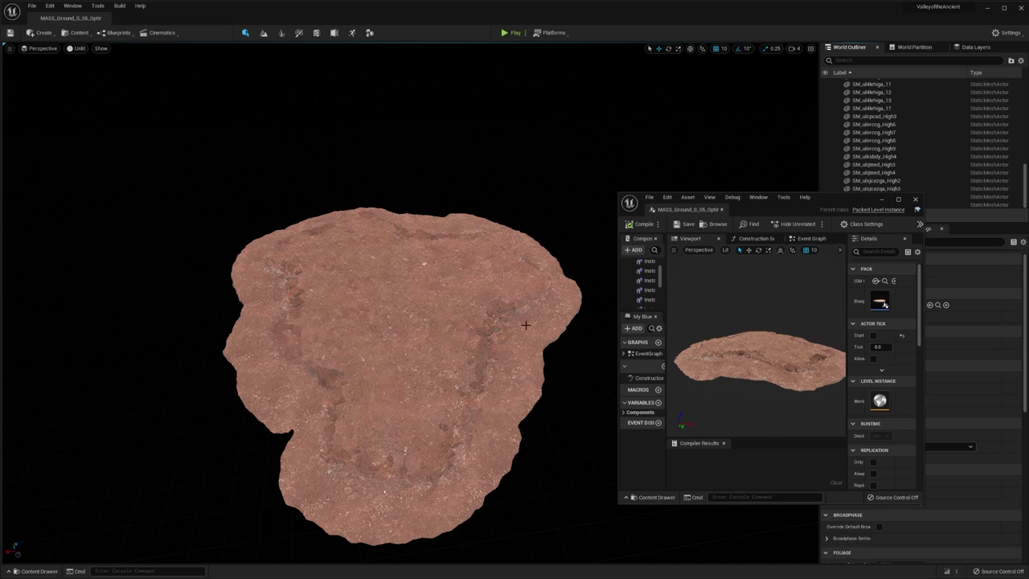
right_drag(409, 321, 402, 281)
right_drag(362, 313, 571, 284)
right_drag(490, 314, 340, 365)
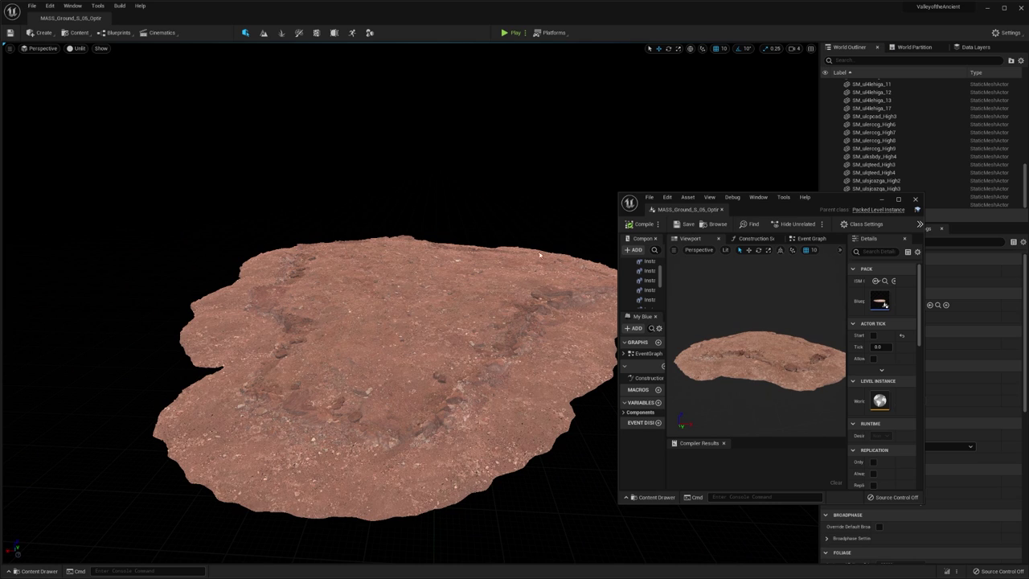
Step: Place an asset from the project content on the MASS_Ground_S_05 ground patch and save the packed level
key(ctrl+space)
mouse_move(269, 480)
mouse_down()
mouse_move(404, 288)
mouse_move(406, 265)
mouse_up()
key(w)
click(9, 33)
click(33, 572)
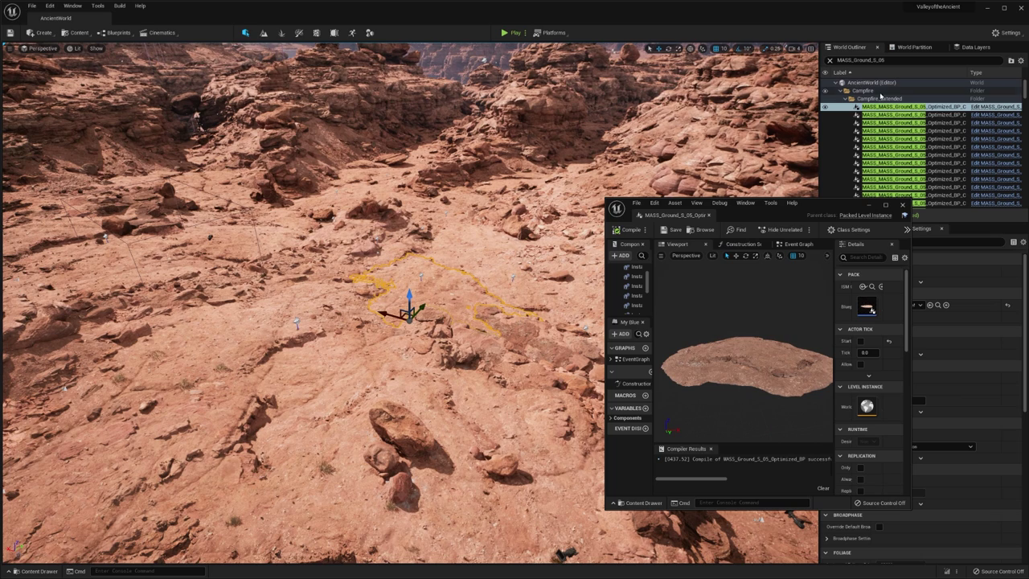
Step: Update the packed Blueprint of the selected MASS_Ground_S_05 actor so the level edit propagates to all its instances
right_click(902, 110)
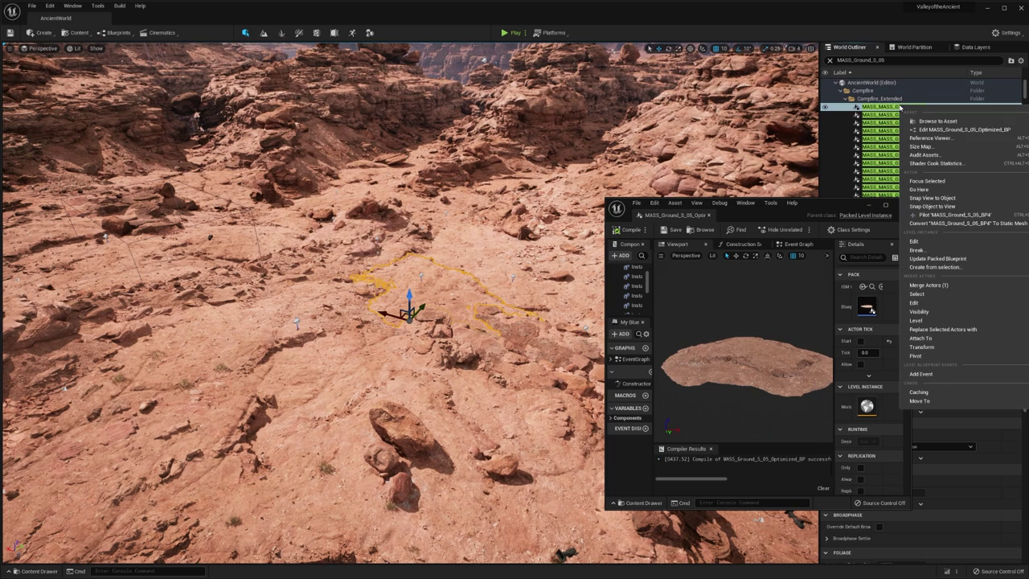
click(937, 258)
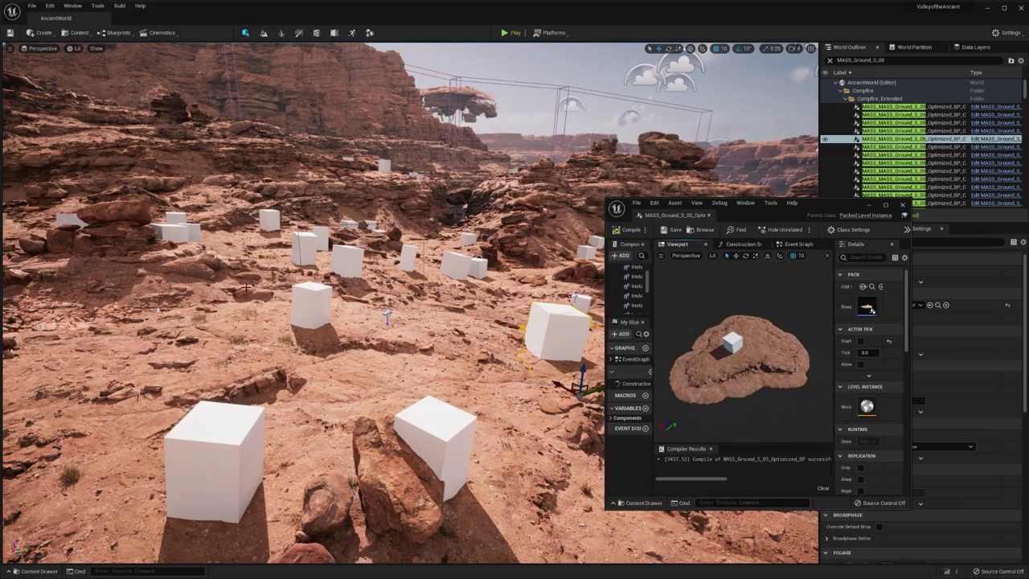
right_drag(434, 327, 233, 326)
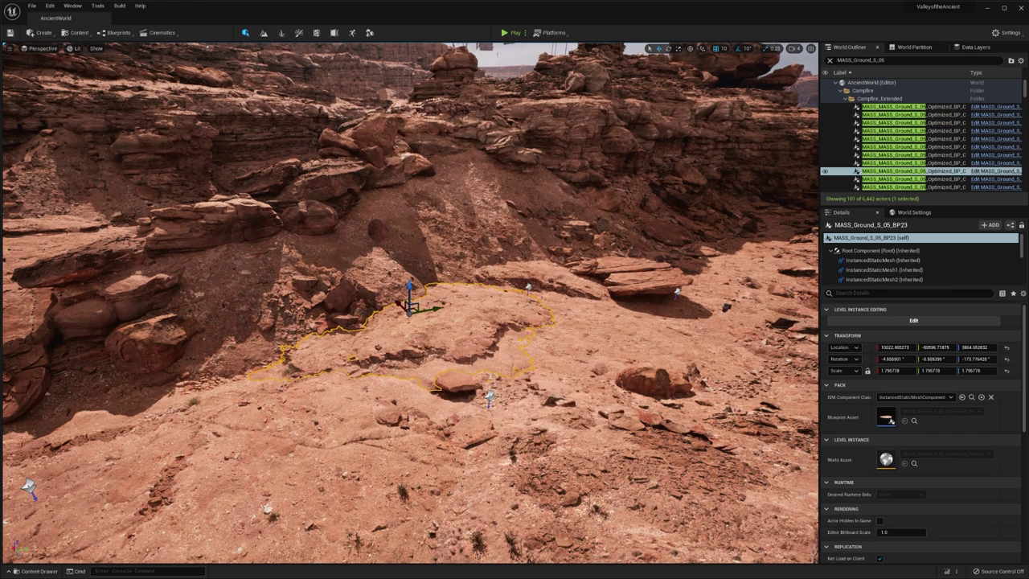
Step: Break the MASS_Ground_S_05_BP23 level instance into separate actors at 1 level and raise the resulting meshes above the ground
right_click(457, 308)
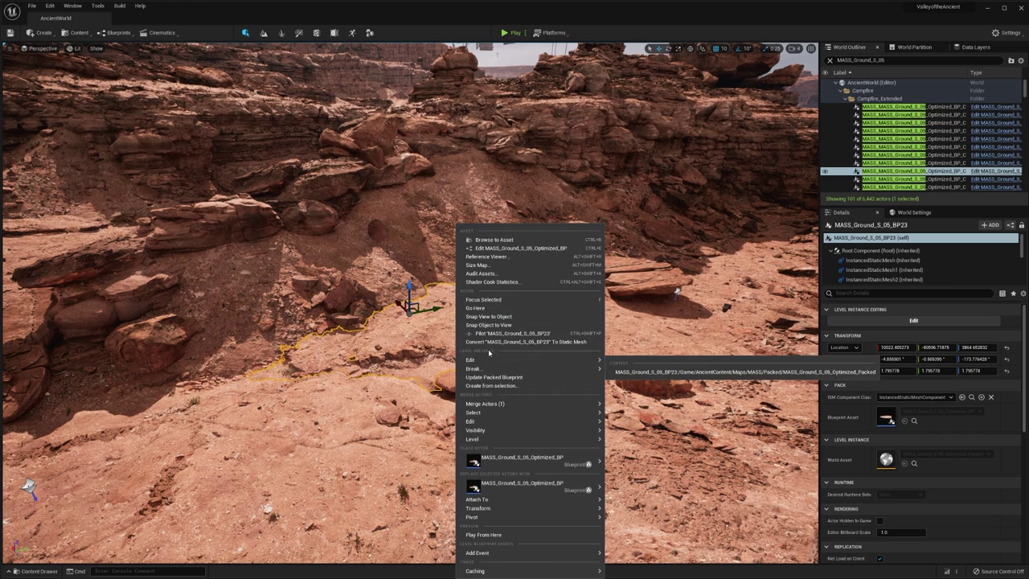
mouse_move(514, 368)
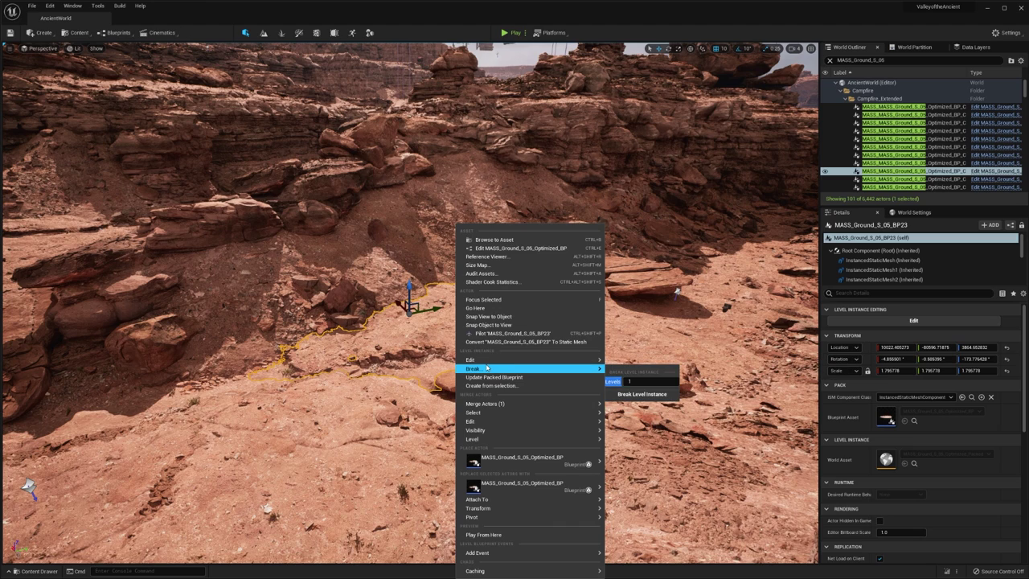
click(643, 394)
click(537, 339)
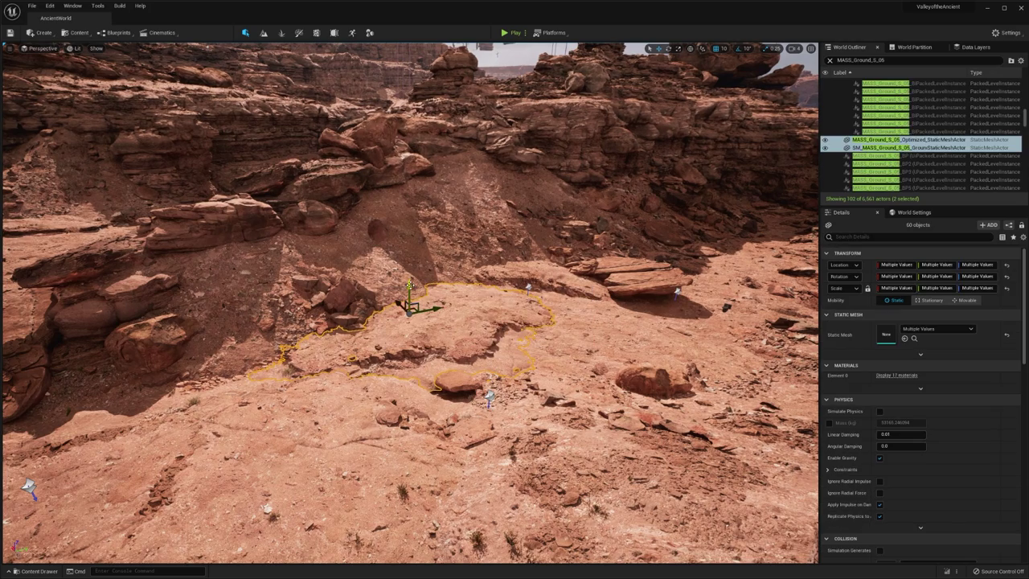
drag(409, 295, 408, 153)
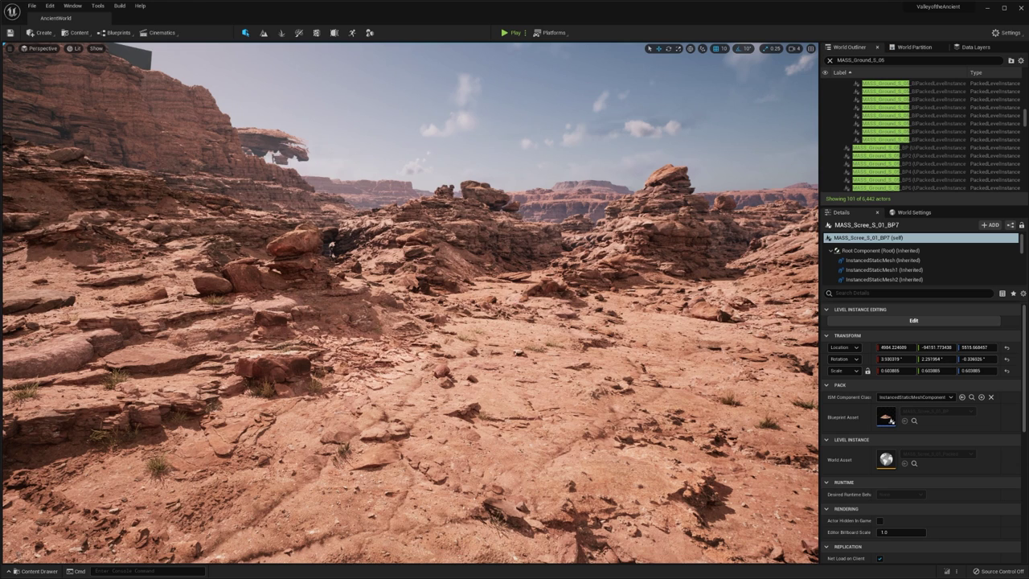
Step: Search the placeable actors for "level instance" and place a Level Instance actor on the open rocky ground
click(45, 35)
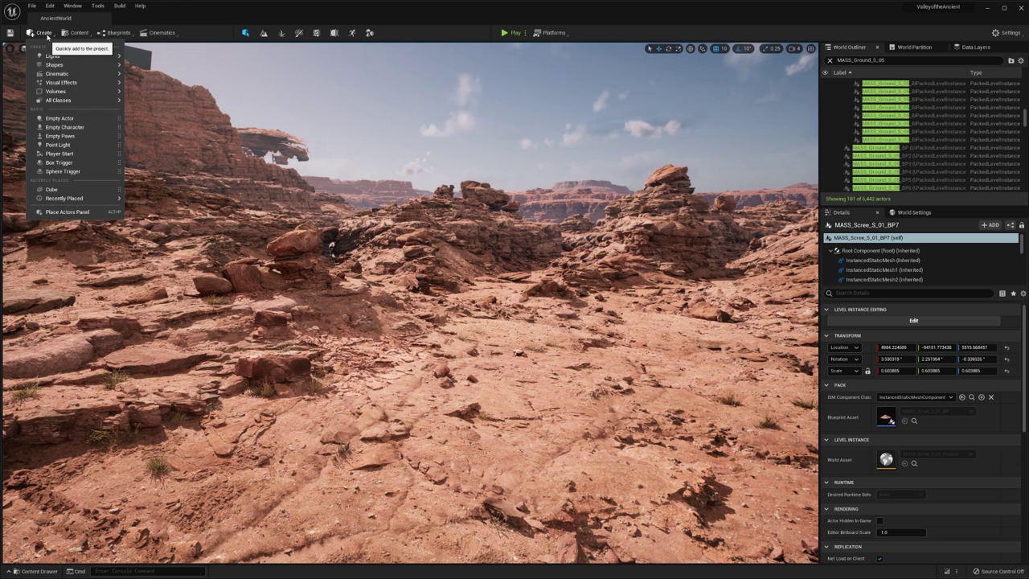
click(67, 211)
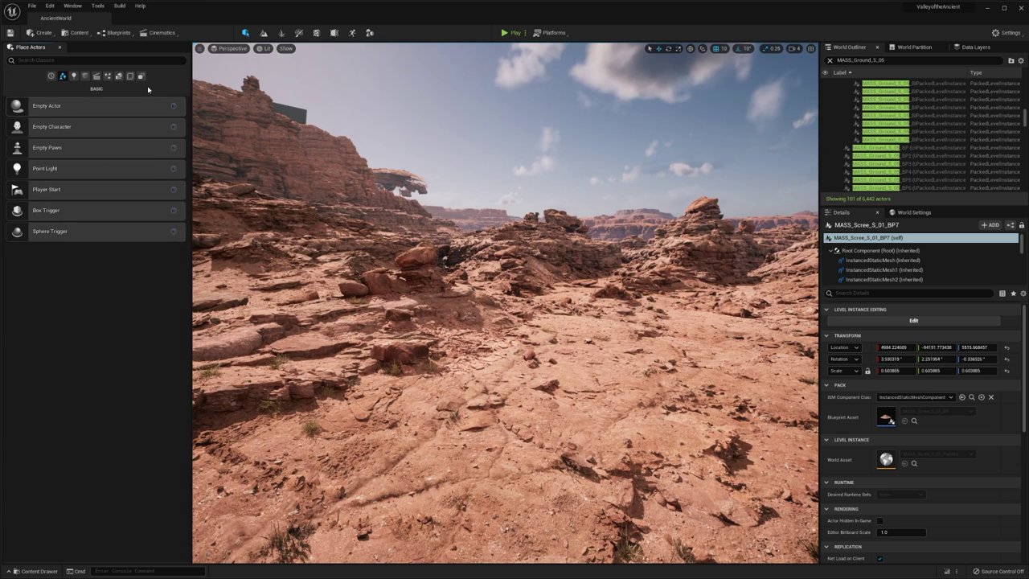
text(le)
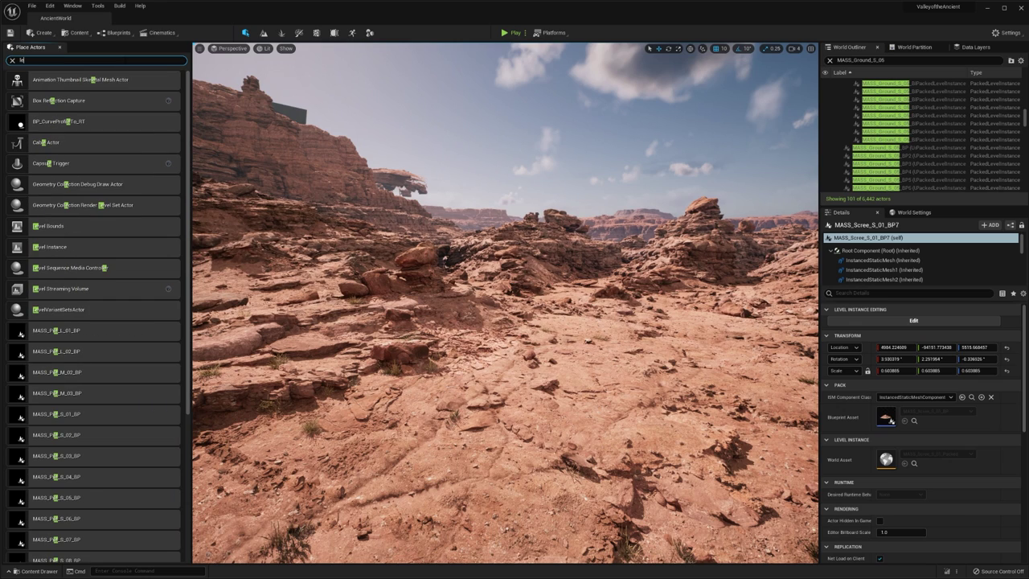
text(vel instance)
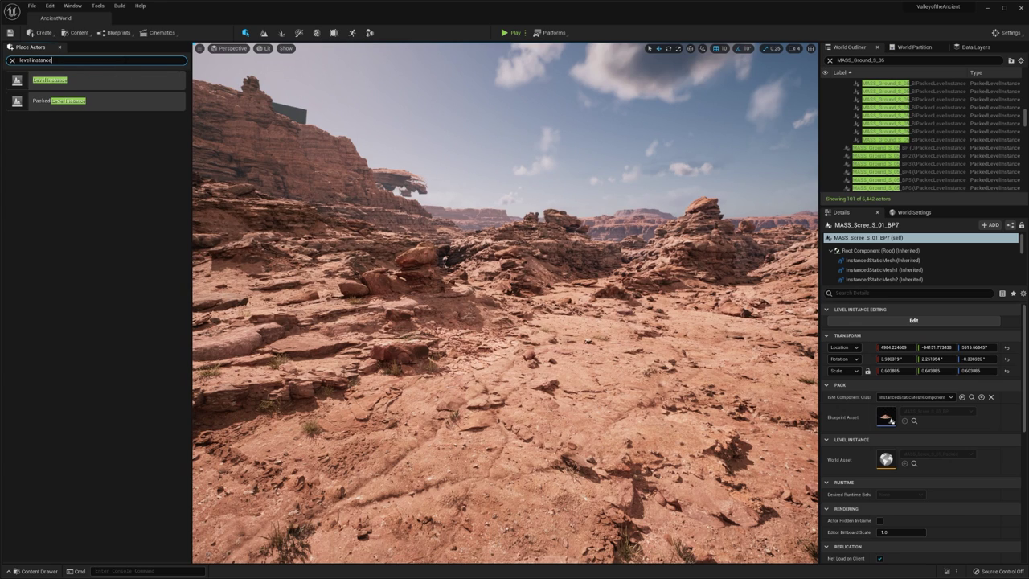
drag(49, 79, 508, 434)
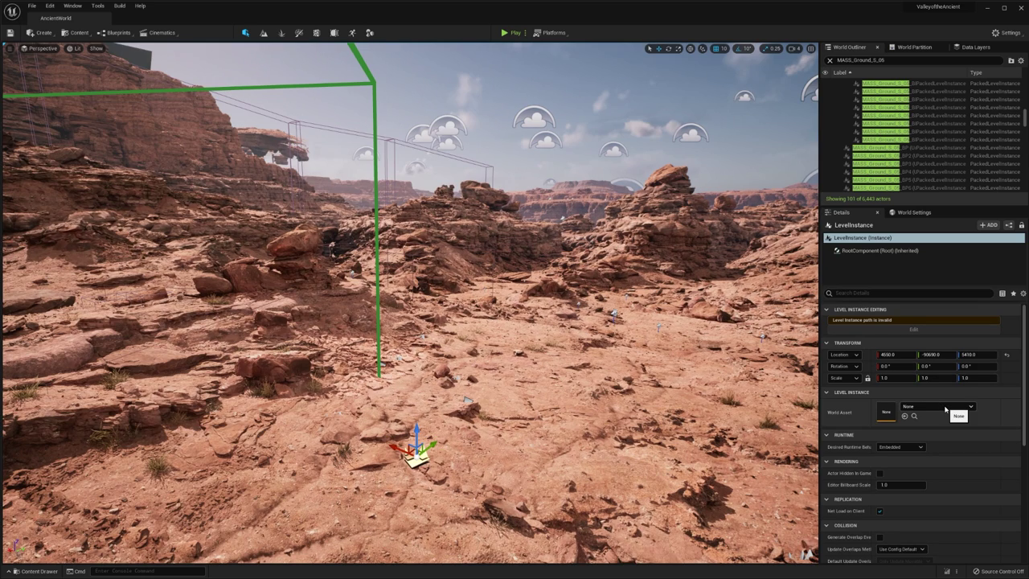
Step: Assign the MASS_Ridge_L_01_Packed level as the World Asset of the new Level Instance
click(936, 406)
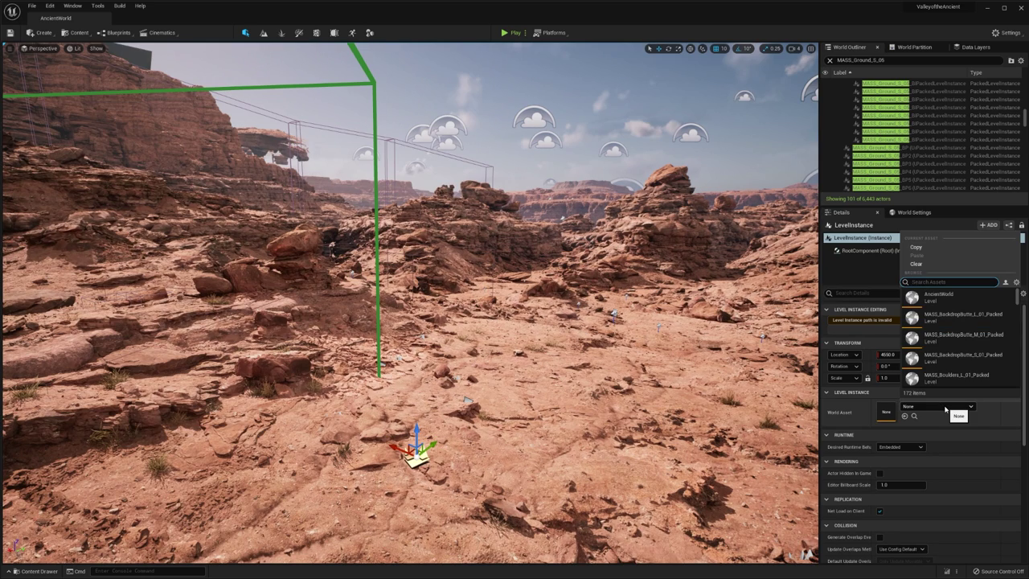
scroll(957, 338, down, 10)
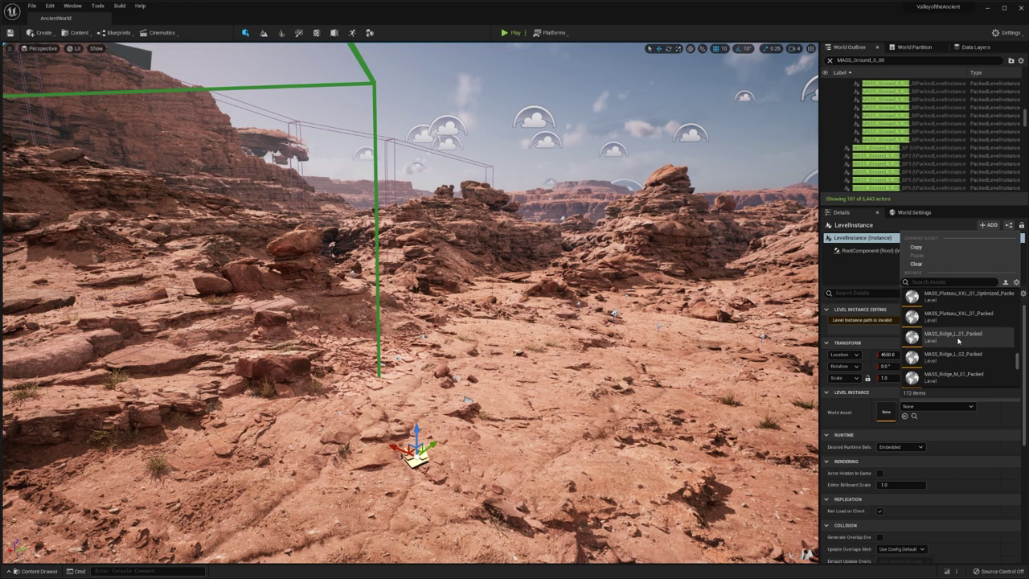
click(957, 347)
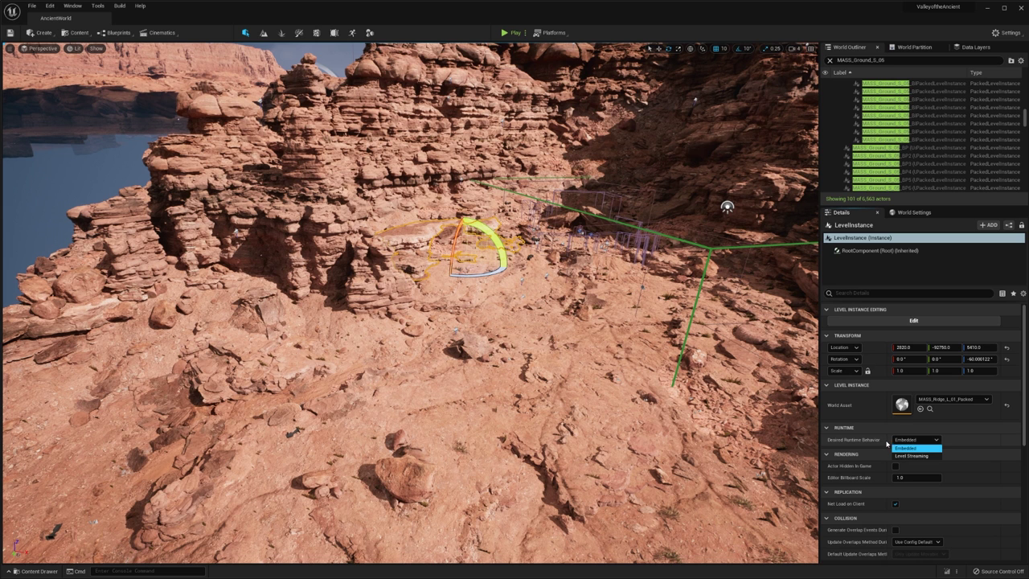
Step: Examine the Embedded and Level Streaming options for the Level Instance's Desired Runtime Behavior
click(887, 442)
drag(886, 442, 874, 440)
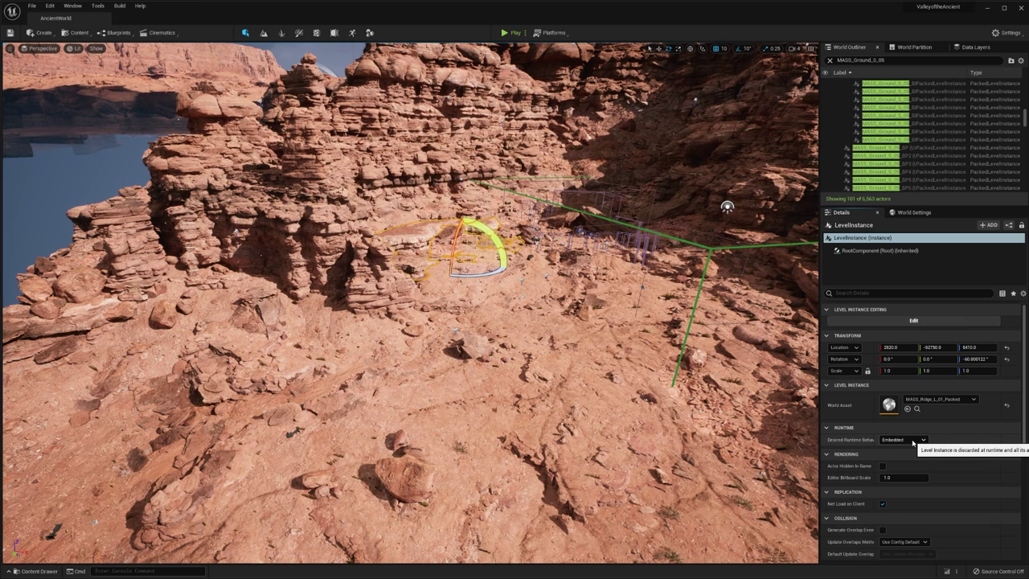
click(910, 441)
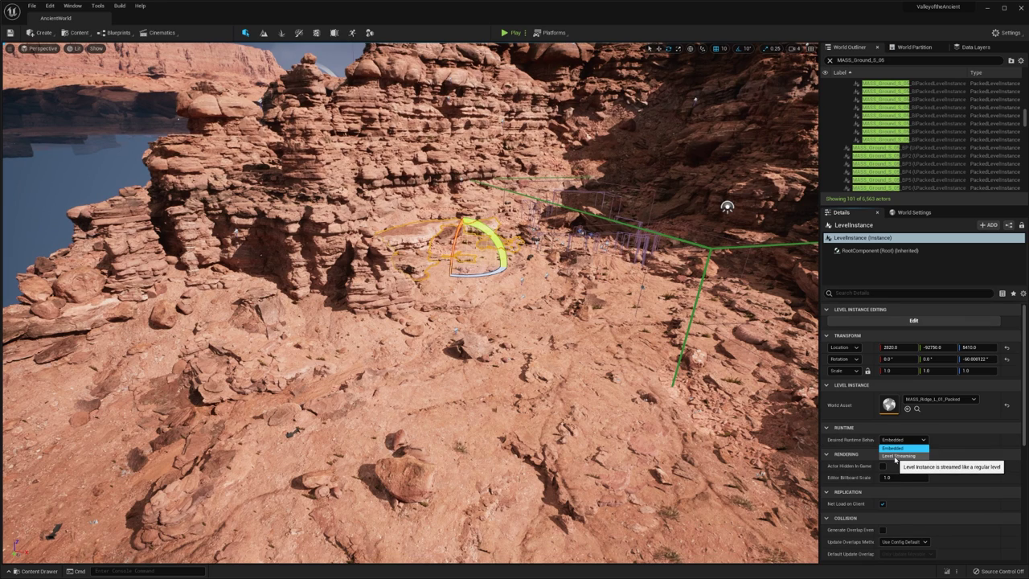